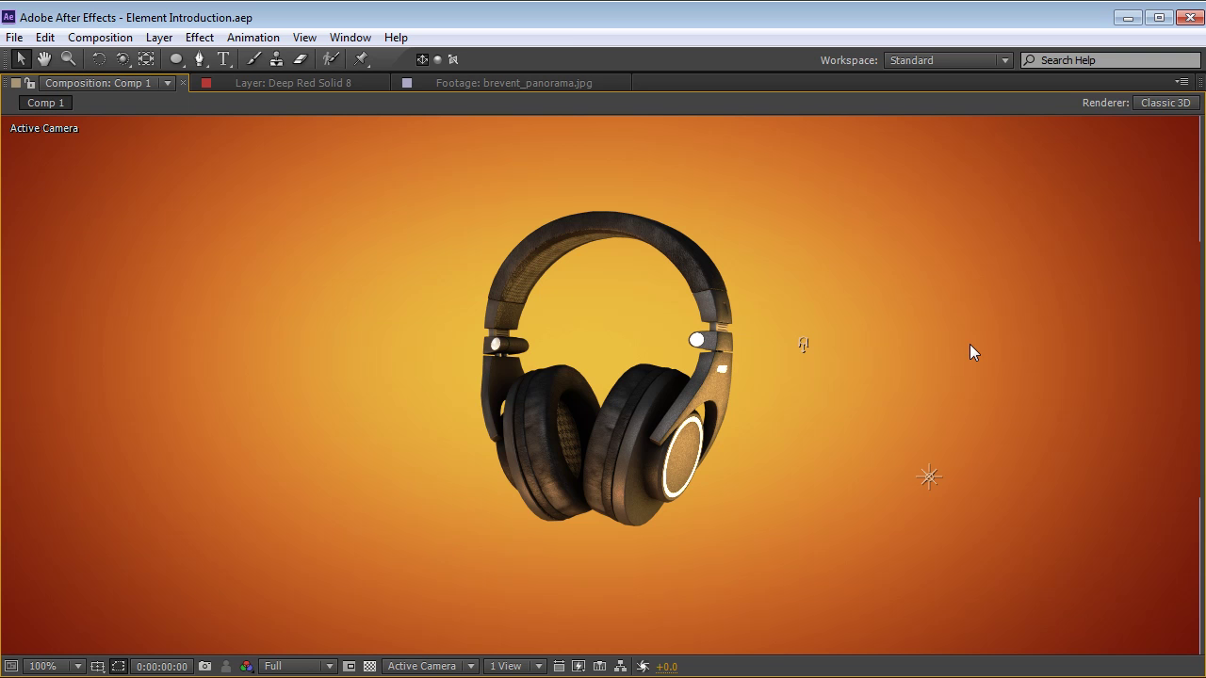
Orbit the camera in Comp 1 to see the single pair of headphones from a slightly different angle.
{"action": "key", "text": "grave"}
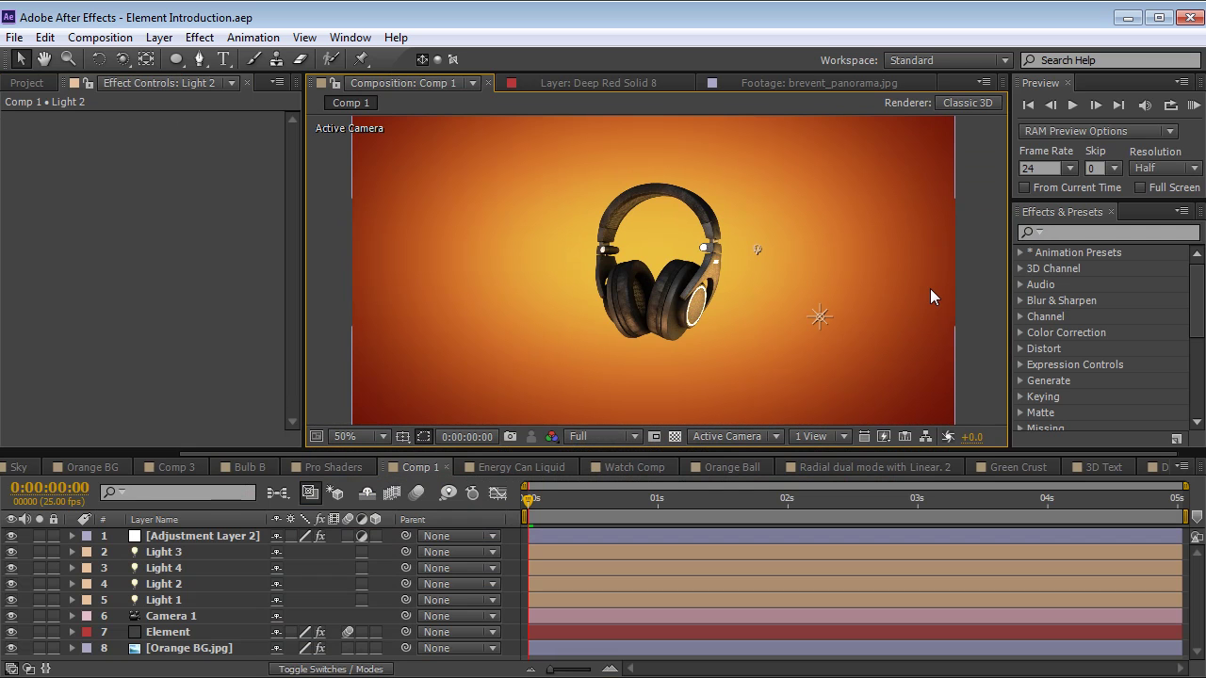
{"action": "key", "text": "c"}
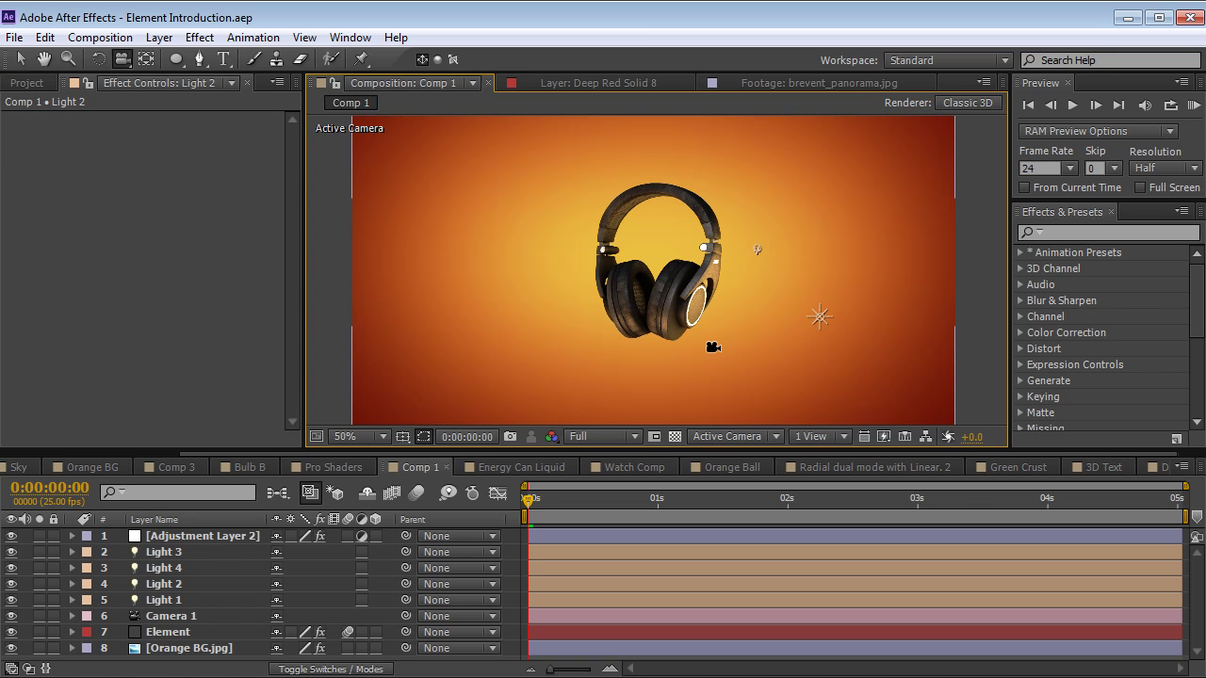
{"action": "scroll", "coordinate": [691, 334], "scroll_direction": "up", "scroll_amount": 1}
{"action": "key", "text": "grave"}
{"action": "left_click_drag", "start_coordinate": [756, 498], "coordinate": [625, 463]}
{"action": "mouse_move", "coordinate": [592, 340]}
{"action": "left_mouse_down"}
{"action": "mouse_move", "coordinate": [645, 338]}
{"action": "mouse_move", "coordinate": [626, 367]}
{"action": "mouse_move", "coordinate": [600, 377]}
{"action": "mouse_move", "coordinate": [603, 330]}
{"action": "left_mouse_up"}
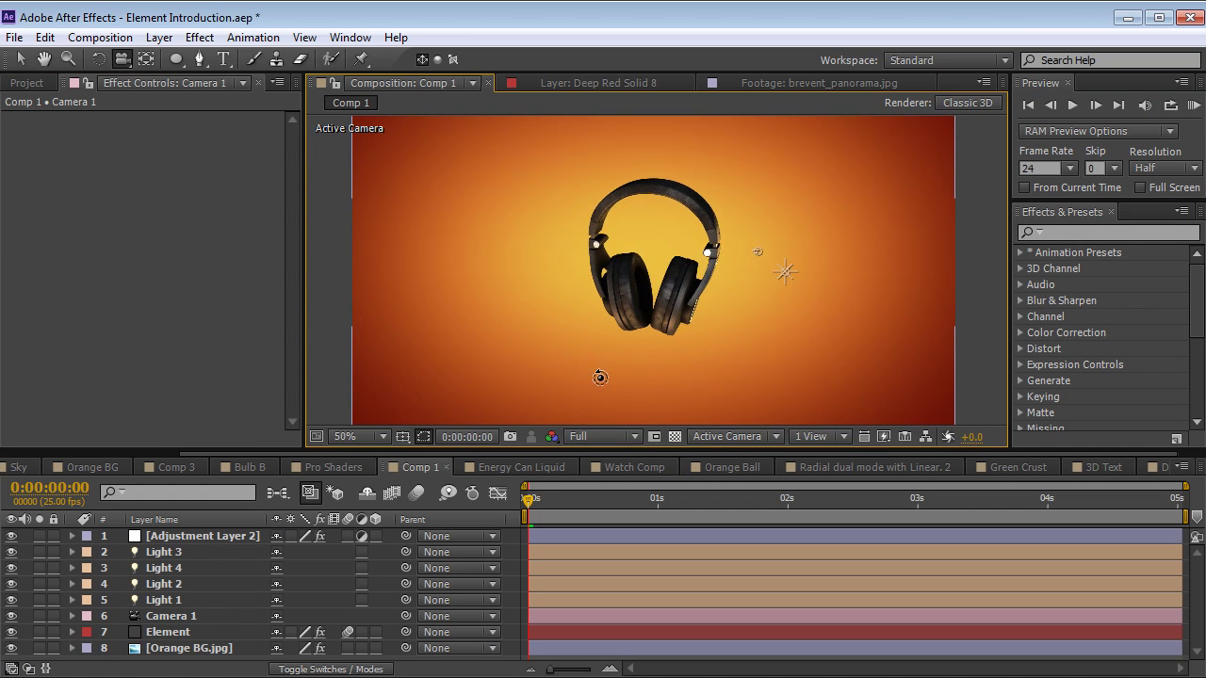
Move Light 2 farther away from the headphones.
{"action": "key", "text": "v"}
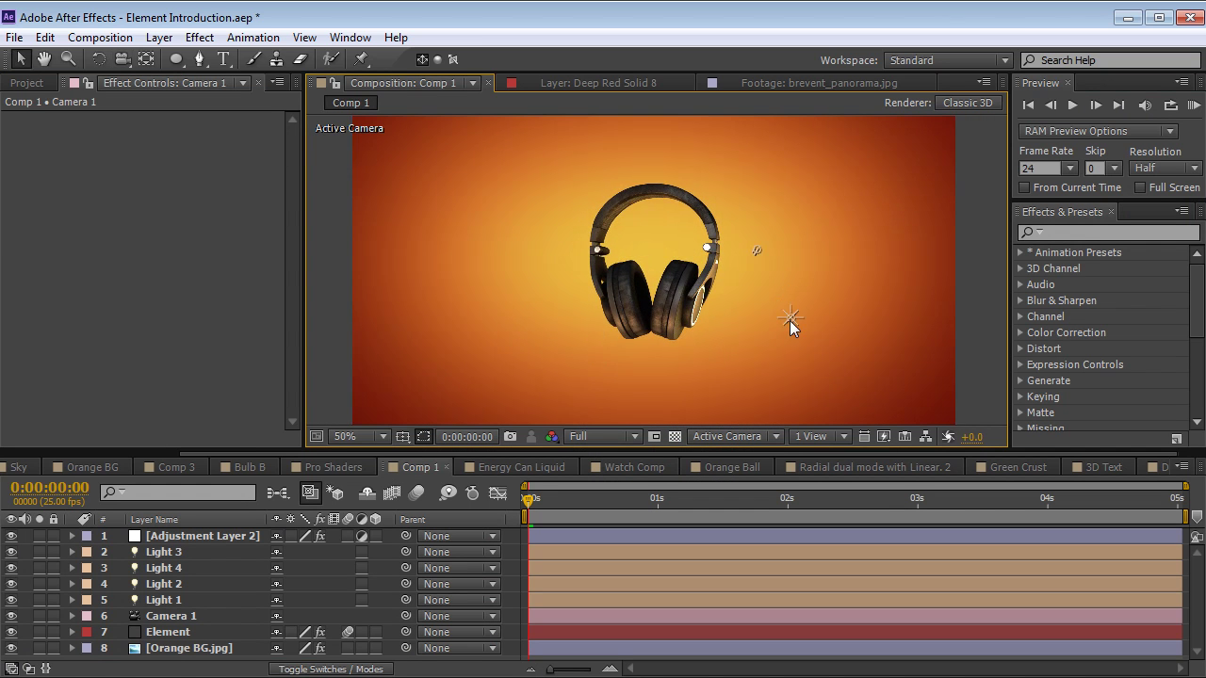
{"action": "left_click_drag", "start_coordinate": [791, 323], "coordinate": [856, 332]}
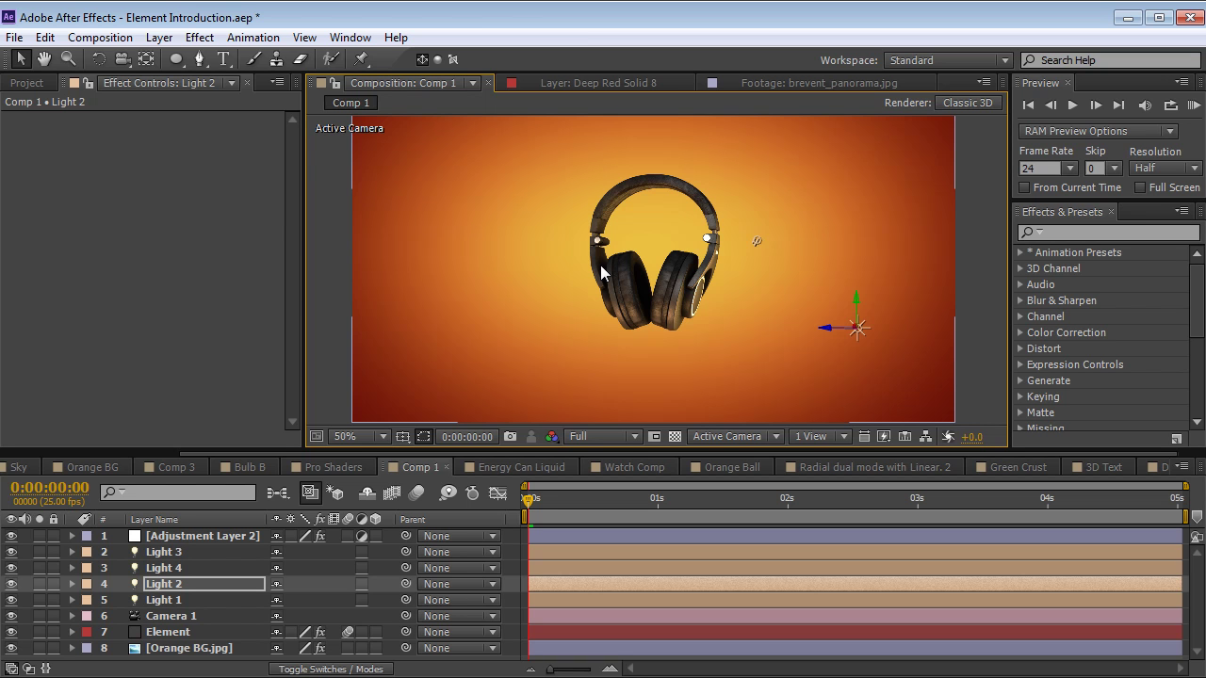
Set the current time to 0:00:01:05 and orbit the camera around the scattered headphones.
{"action": "left_click_drag", "start_coordinate": [535, 498], "coordinate": [507, 531]}
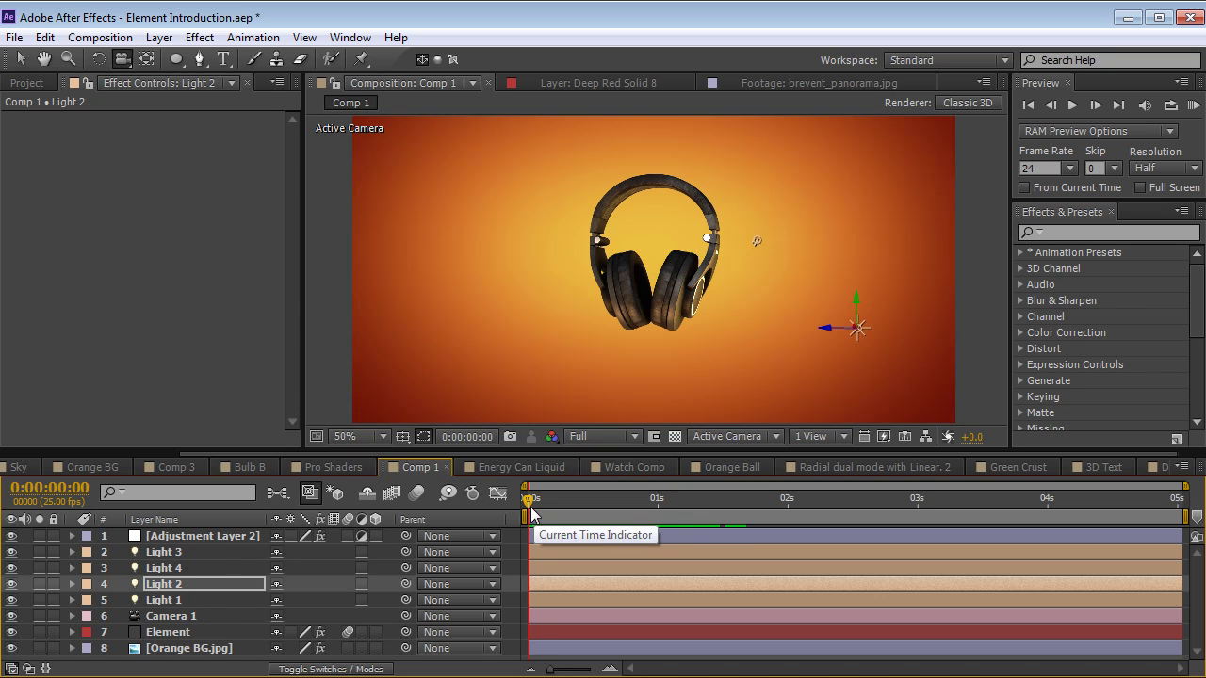
{"action": "left_click_drag", "start_coordinate": [531, 507], "coordinate": [684, 518]}
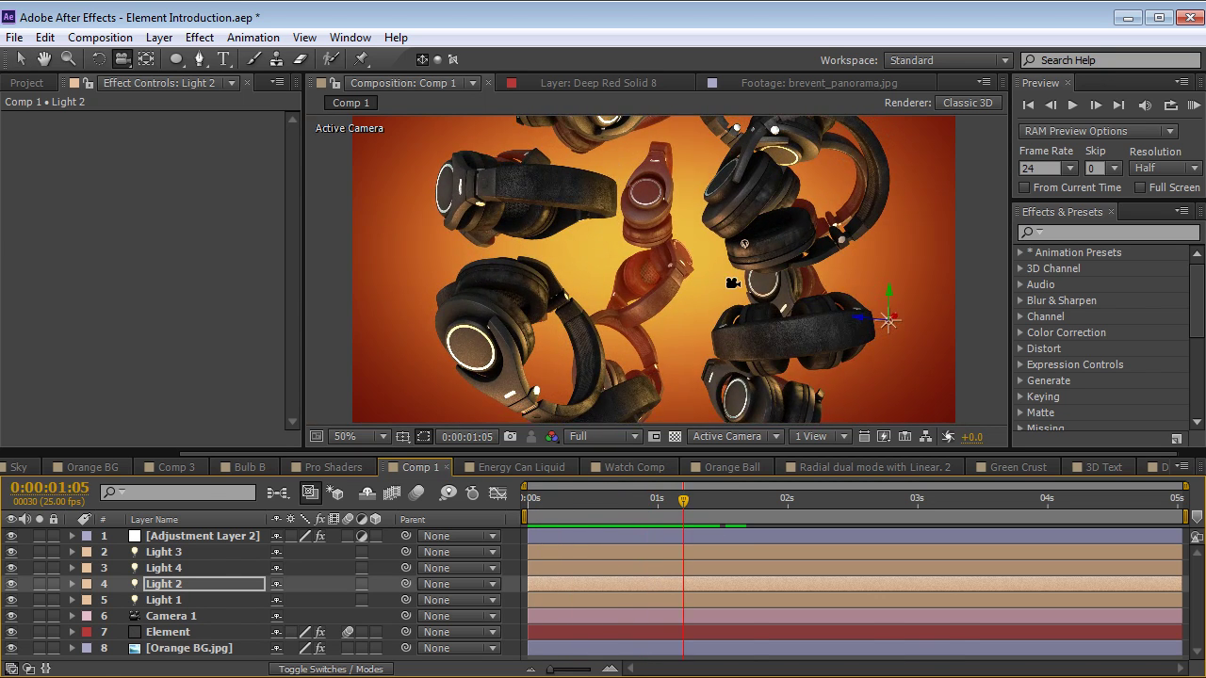
{"action": "key", "text": "grave"}
{"action": "key", "text": "c"}
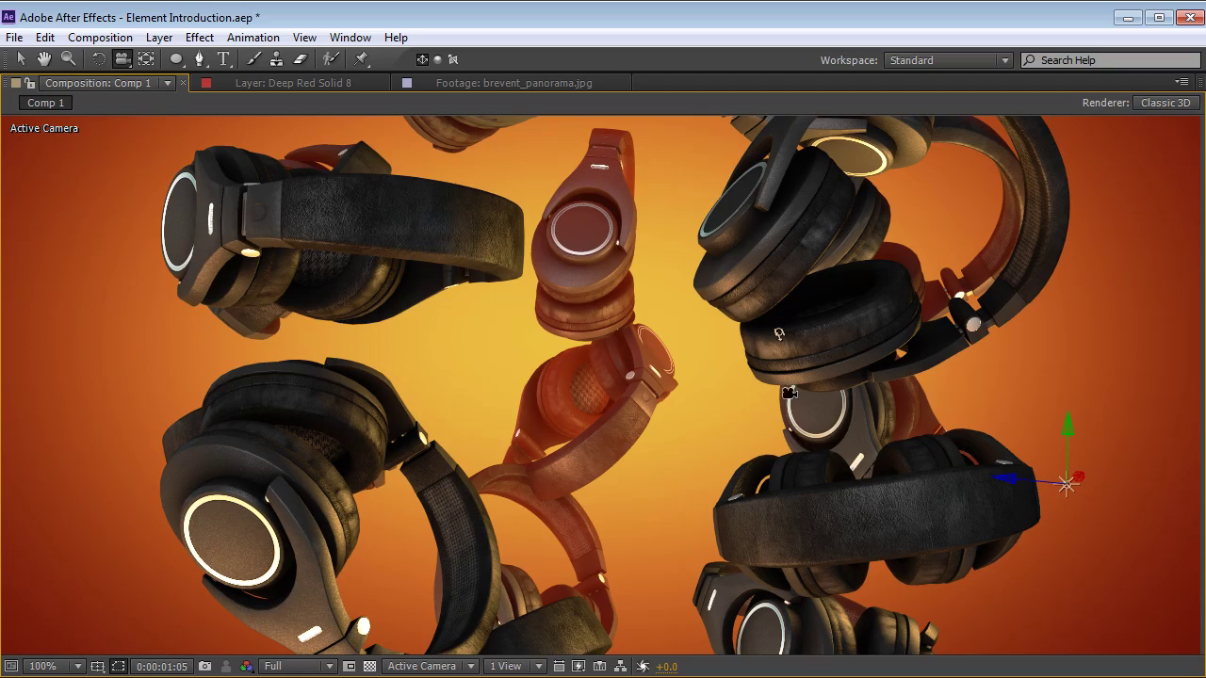
{"action": "left_click_drag", "start_coordinate": [791, 392], "coordinate": [759, 341]}
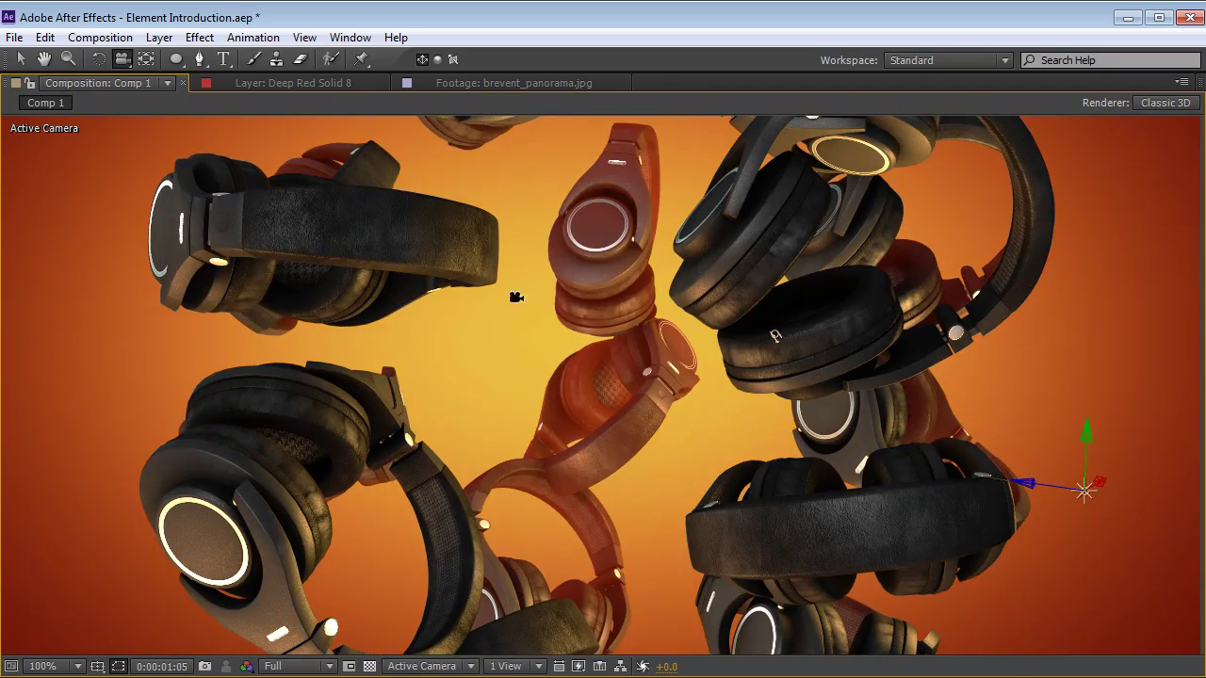
{"action": "key", "text": "grave"}
Turn on Depth of Field in Camera 1's camera options.
{"action": "key", "text": "v"}
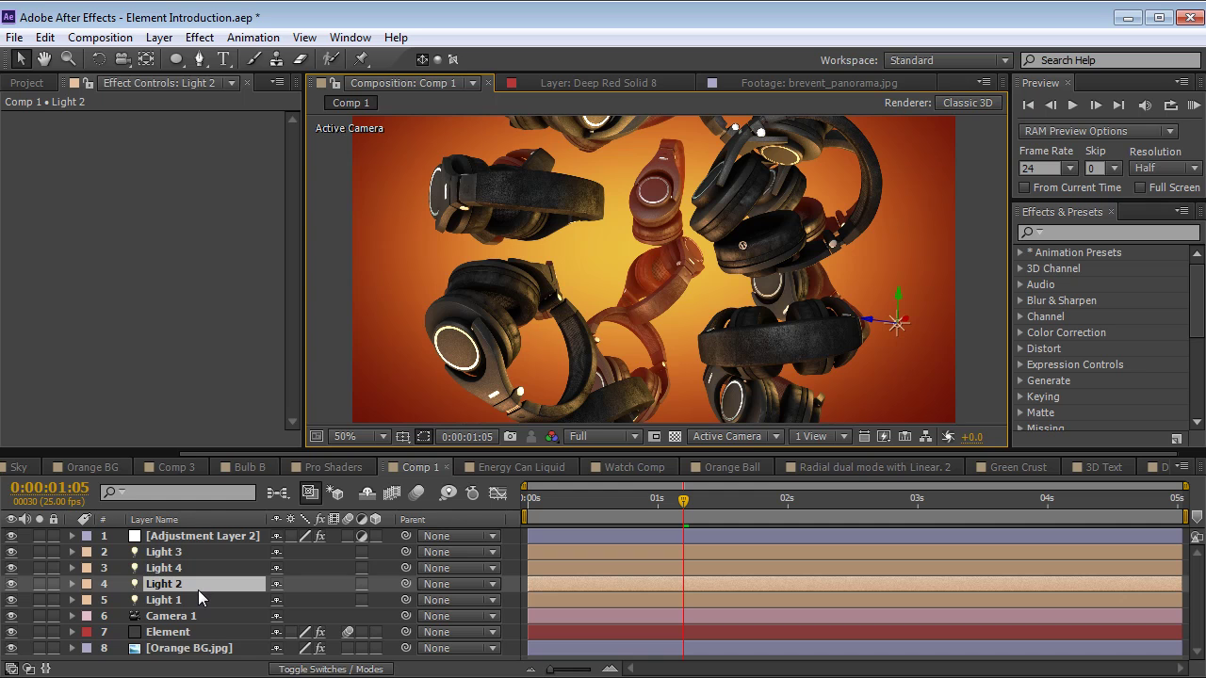
{"action": "left_click", "coordinate": [191, 616]}
{"action": "key", "text": "a"}
{"action": "key", "text": "a"}
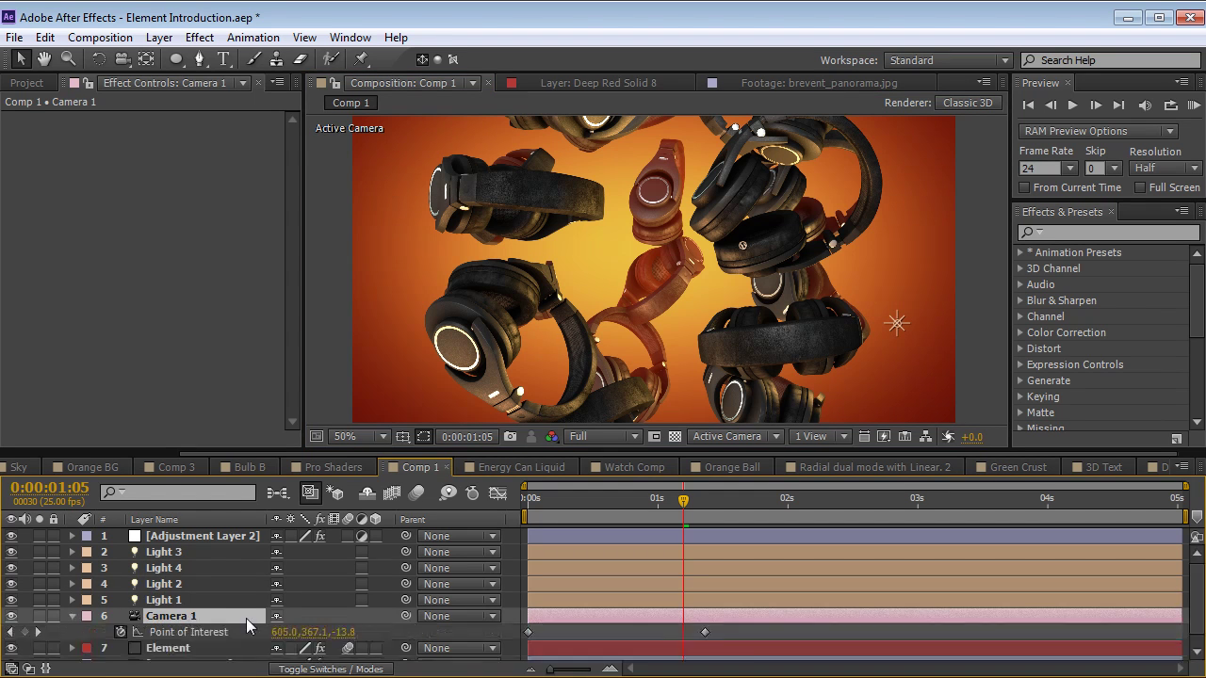
{"action": "scroll", "coordinate": [296, 641], "scroll_direction": "down", "scroll_amount": 3}
{"action": "left_click", "coordinate": [278, 570]}
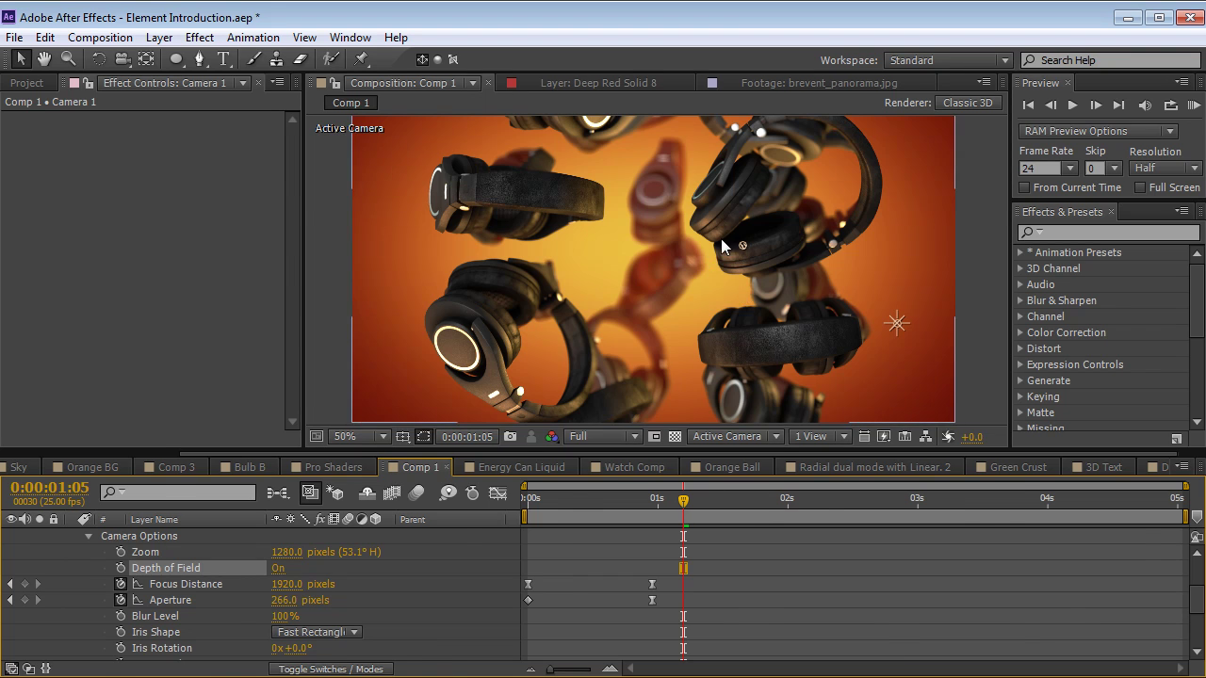
Orbit the camera around the blurred headphones and collapse Camera 1's properties.
{"action": "key", "text": "grave"}
{"action": "key", "text": "c"}
{"action": "mouse_move", "coordinate": [686, 402]}
{"action": "left_mouse_down"}
{"action": "mouse_move", "coordinate": [552, 408]}
{"action": "mouse_move", "coordinate": [703, 414]}
{"action": "left_mouse_up"}
{"action": "key", "text": "v"}
{"action": "key", "text": "grave"}
{"action": "left_click", "coordinate": [73, 616]}
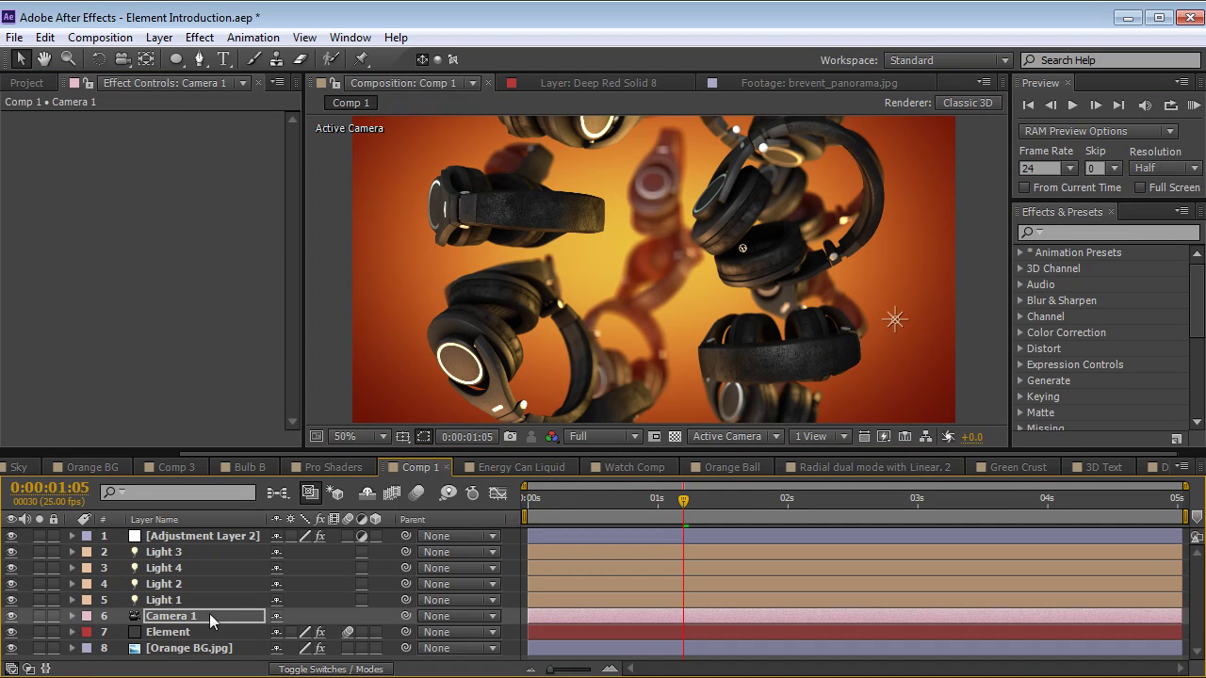
Turn Depth of Field off for Camera 1 and collapse the layer's properties.
{"action": "key", "text": "a"}
{"action": "key", "text": "a"}
{"action": "scroll", "coordinate": [287, 650], "scroll_direction": "down", "scroll_amount": 3}
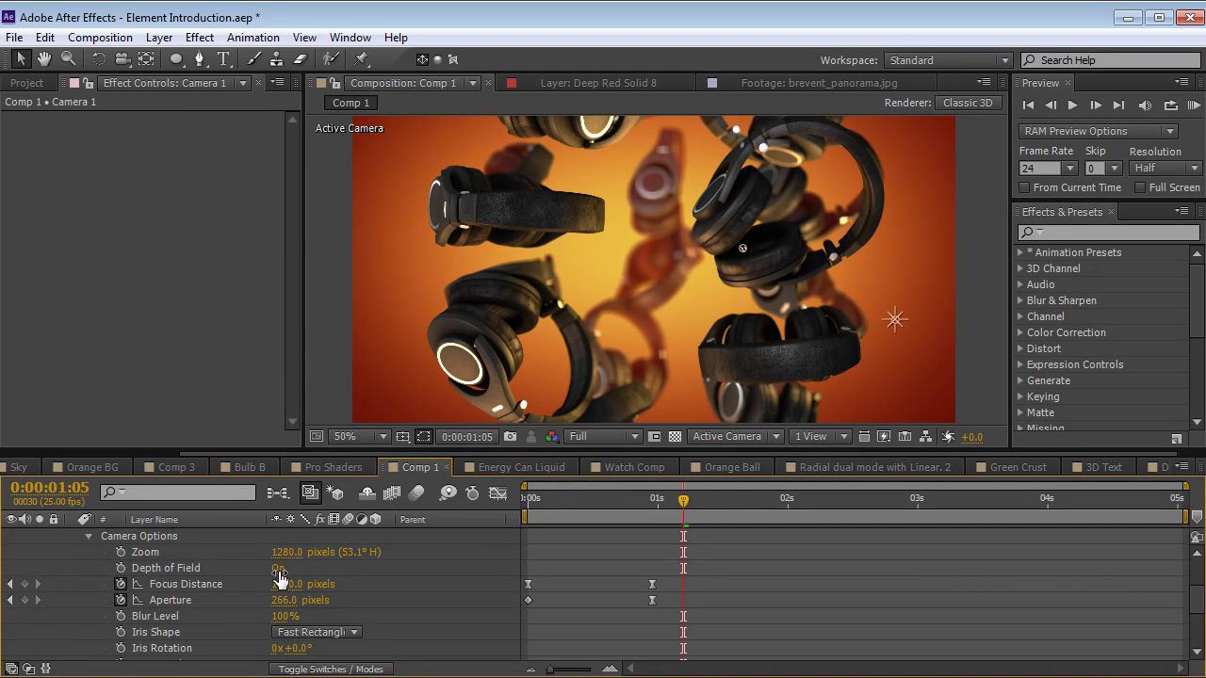
{"action": "left_click", "coordinate": [281, 570]}
{"action": "scroll", "coordinate": [184, 583], "scroll_direction": "up", "scroll_amount": 3}
{"action": "left_click", "coordinate": [71, 617]}
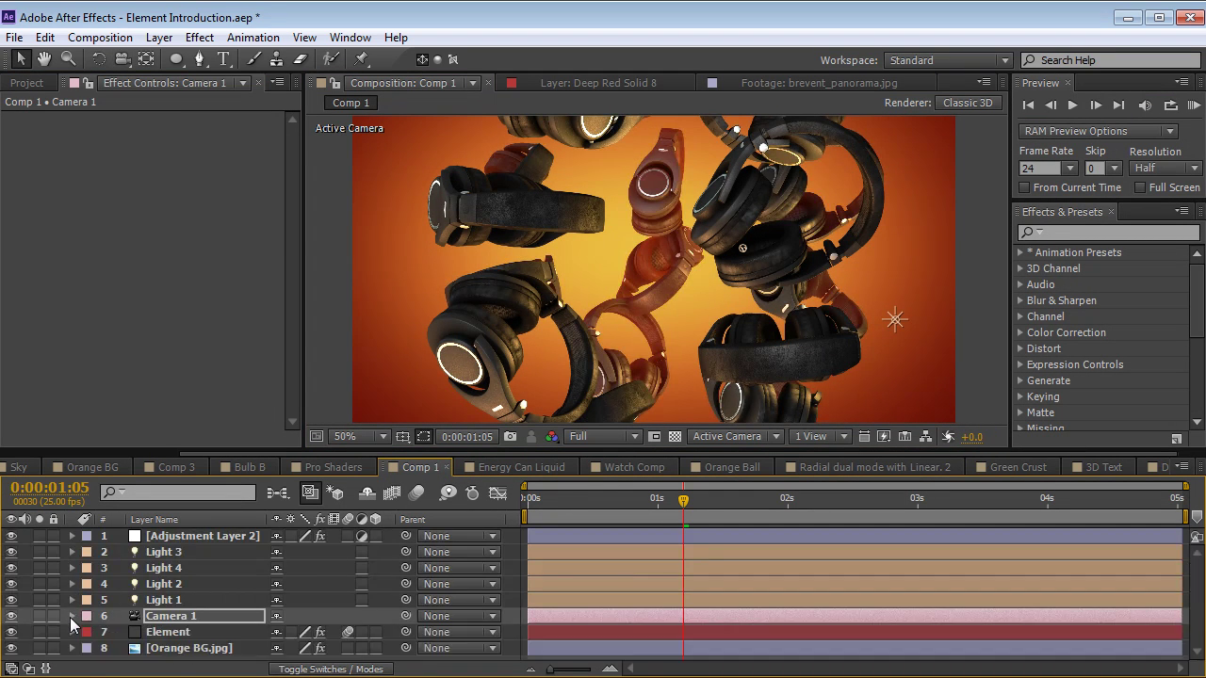
Set the Particle Count of Group 1's Particle Replicator to 28 on the Element layer.
{"action": "left_click", "coordinate": [185, 632]}
{"action": "left_click", "coordinate": [24, 179]}
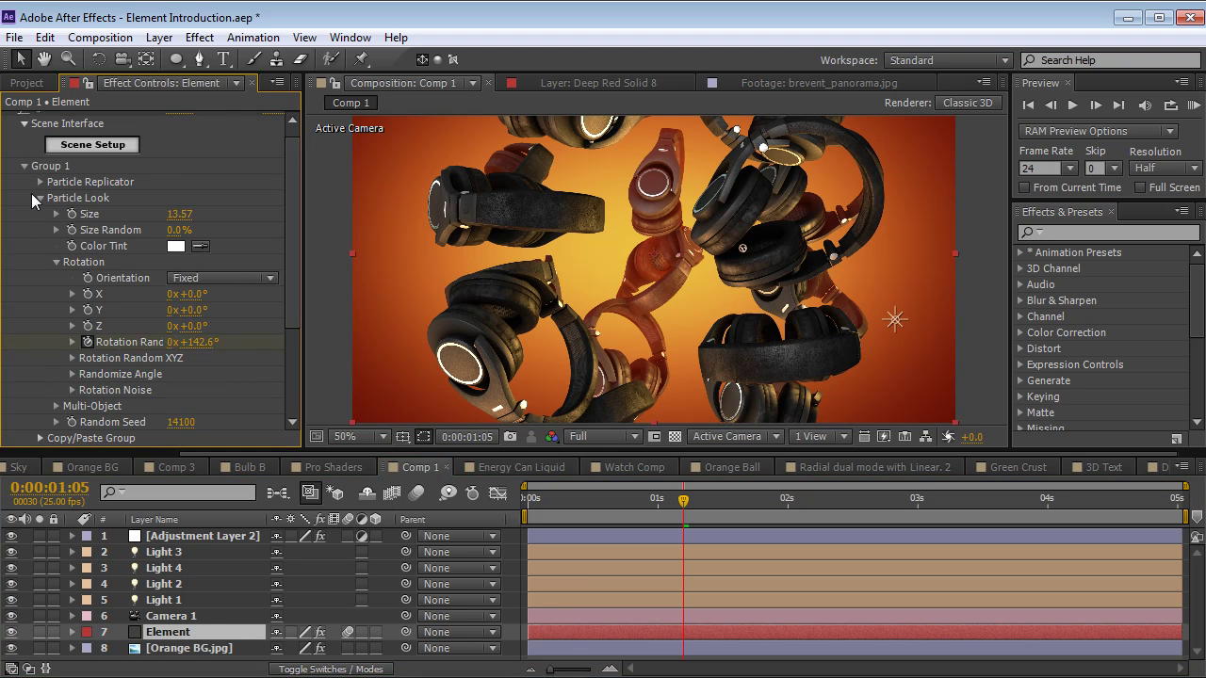
{"action": "left_click", "coordinate": [40, 199]}
{"action": "left_click", "coordinate": [40, 192]}
{"action": "scroll", "coordinate": [60, 184], "scroll_direction": "down", "scroll_amount": 1}
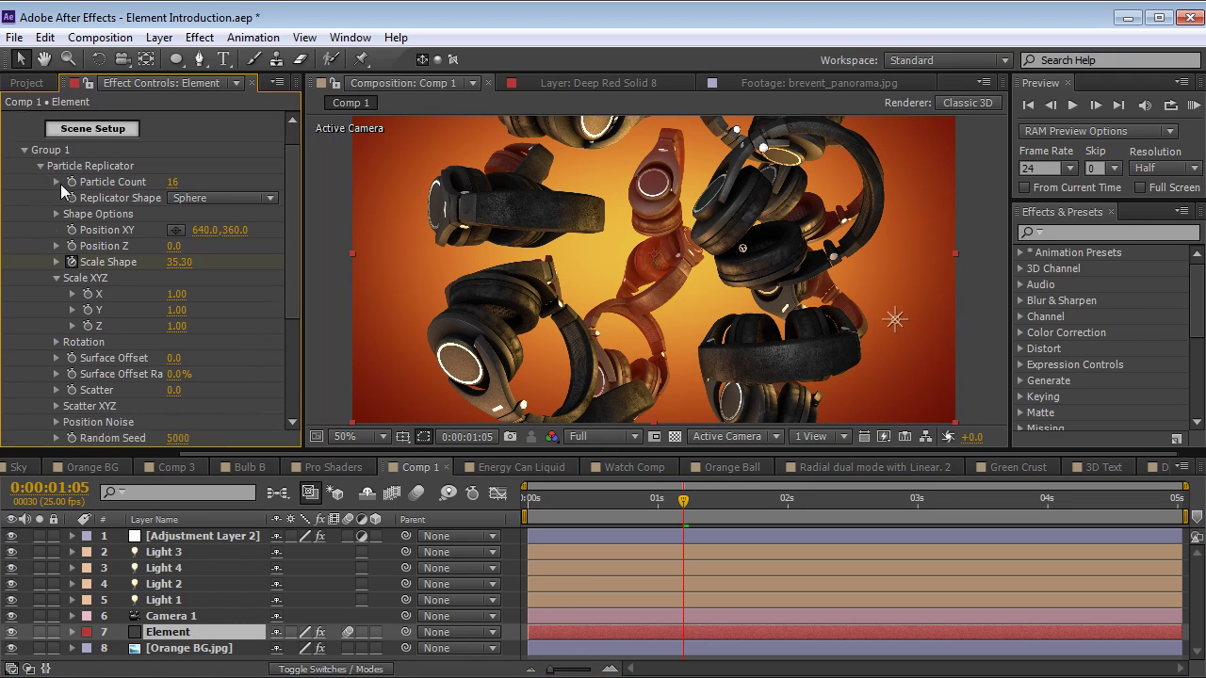
{"action": "left_click_drag", "start_coordinate": [173, 181], "coordinate": [182, 180]}
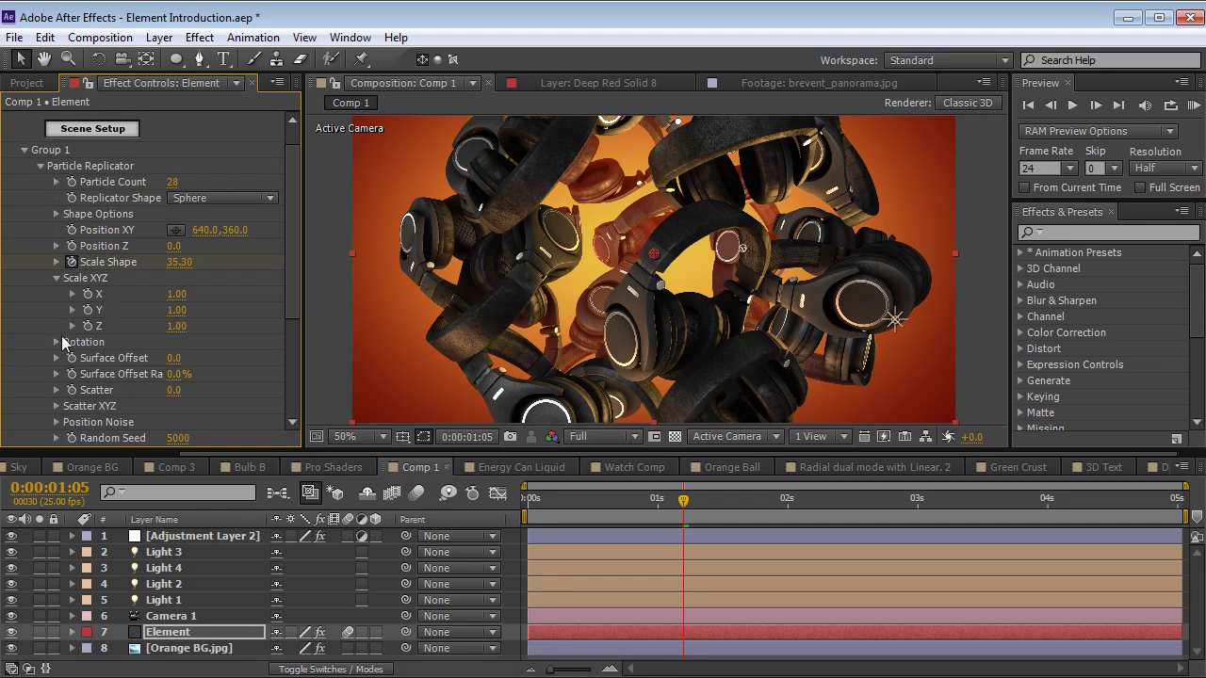
Set Group 1's Particle Look to a Size of 7.07 and a random rotation of 162.6°.
{"action": "left_click", "coordinate": [40, 166]}
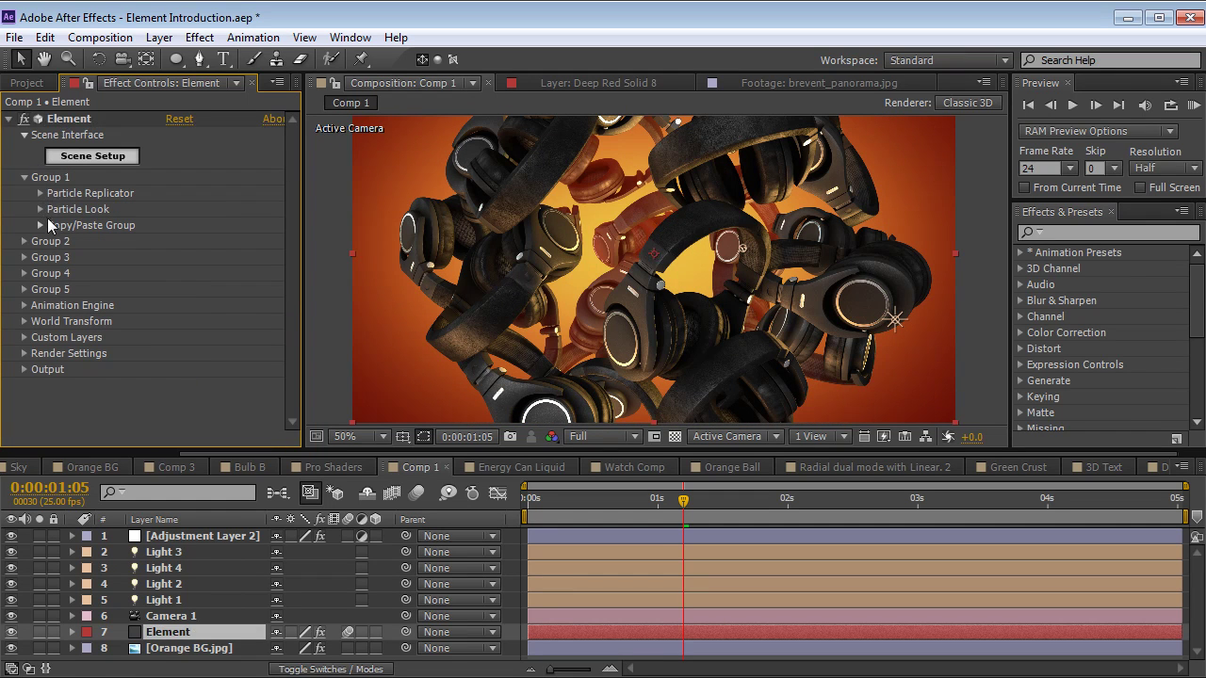
{"action": "left_click", "coordinate": [40, 209]}
{"action": "left_click_drag", "start_coordinate": [175, 226], "coordinate": [128, 230]}
{"action": "left_click_drag", "start_coordinate": [195, 355], "coordinate": [226, 345]}
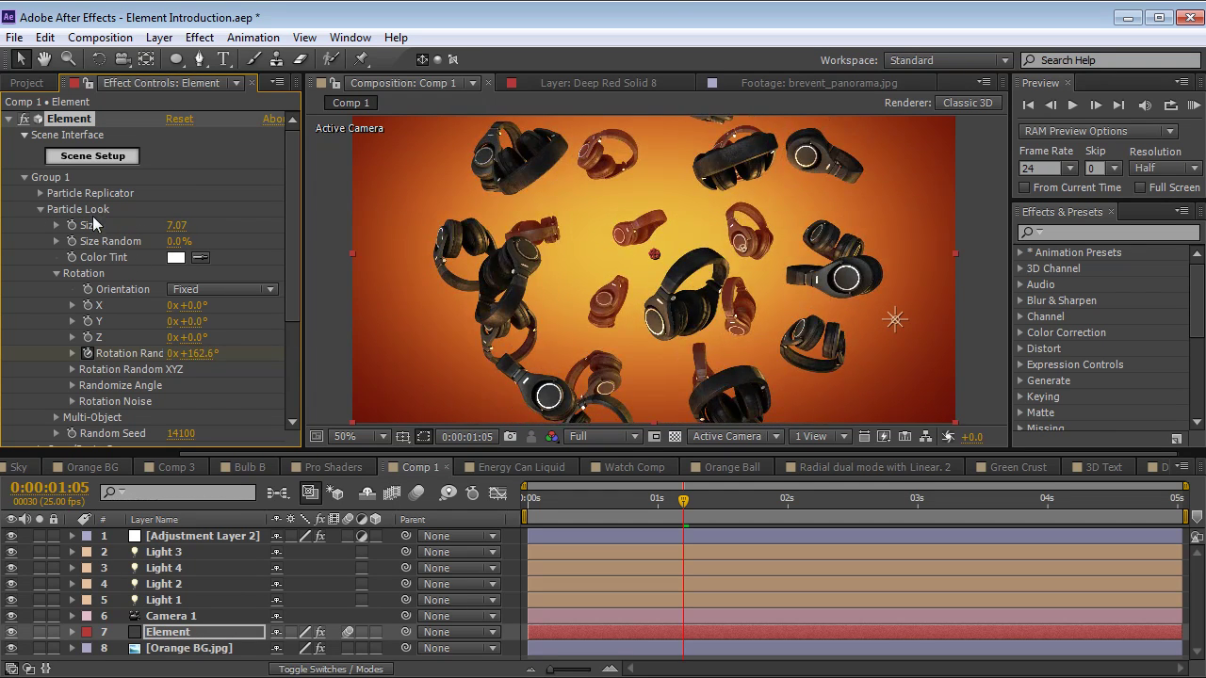
Change Group 1's Replicator Shape to Ring.
{"action": "left_click", "coordinate": [41, 193]}
{"action": "left_click", "coordinate": [228, 198]}
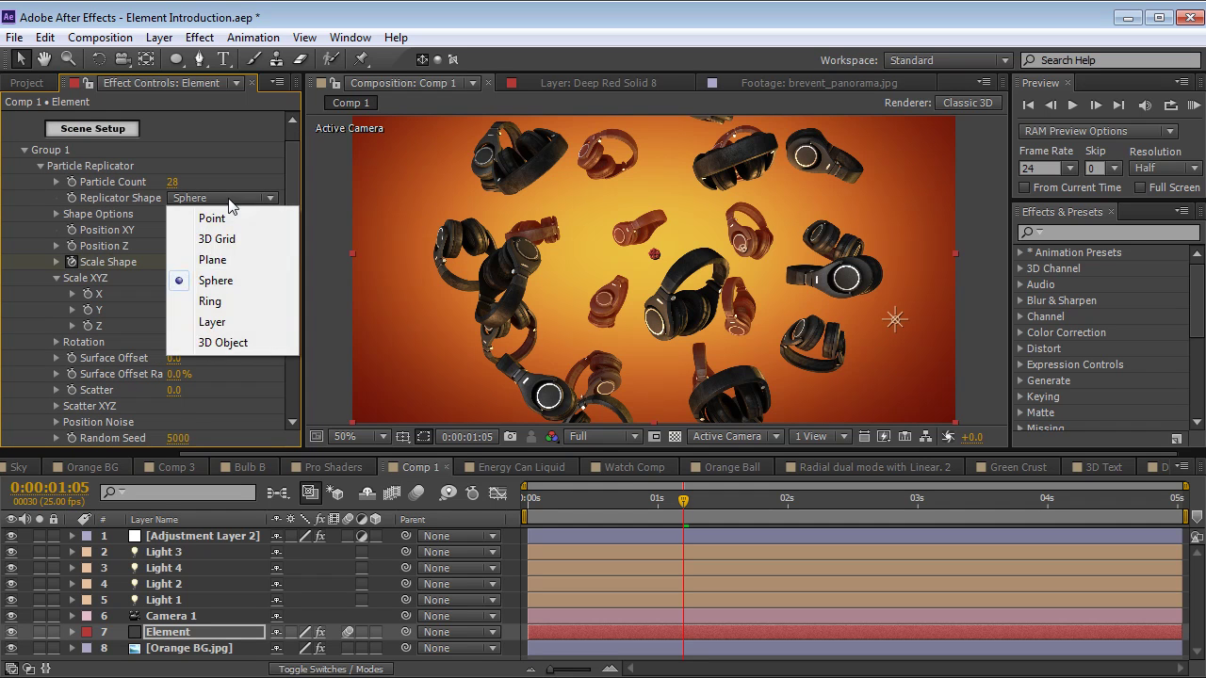
{"action": "left_click", "coordinate": [235, 302]}
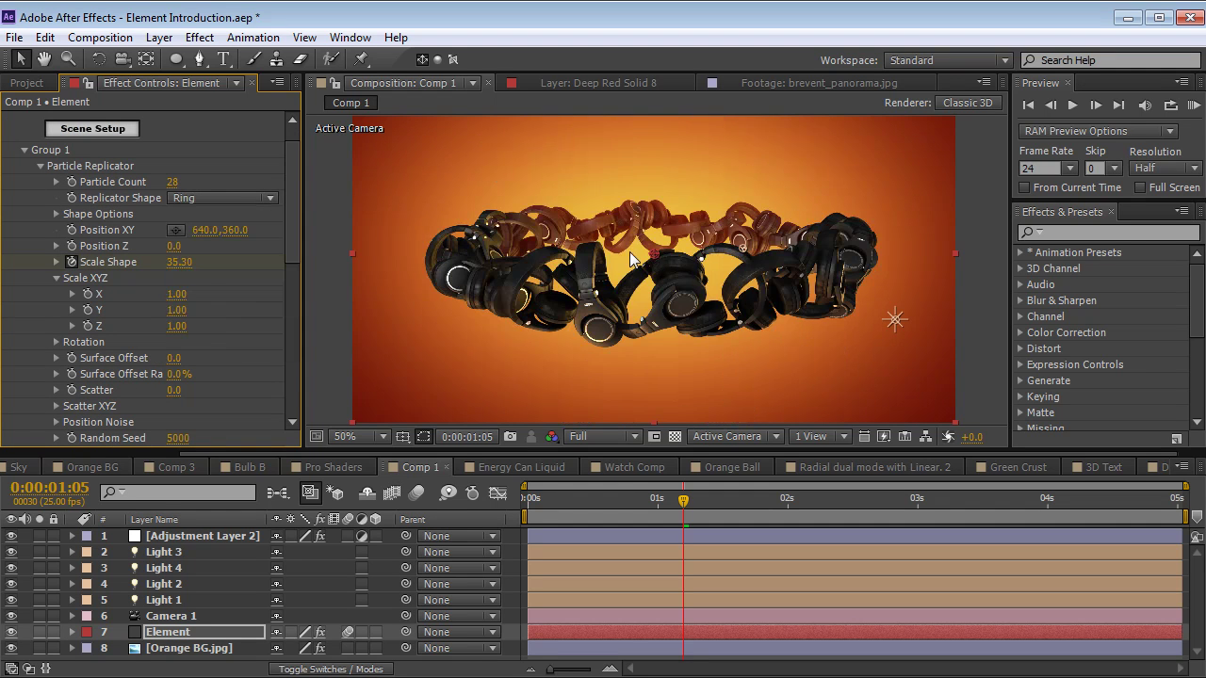
Orbit the camera to look down on the headphone ring and review the other replicator shapes, keeping Ring.
{"action": "key", "text": "c"}
{"action": "left_click_drag", "start_coordinate": [604, 213], "coordinate": [640, 262]}
{"action": "left_click", "coordinate": [228, 198]}
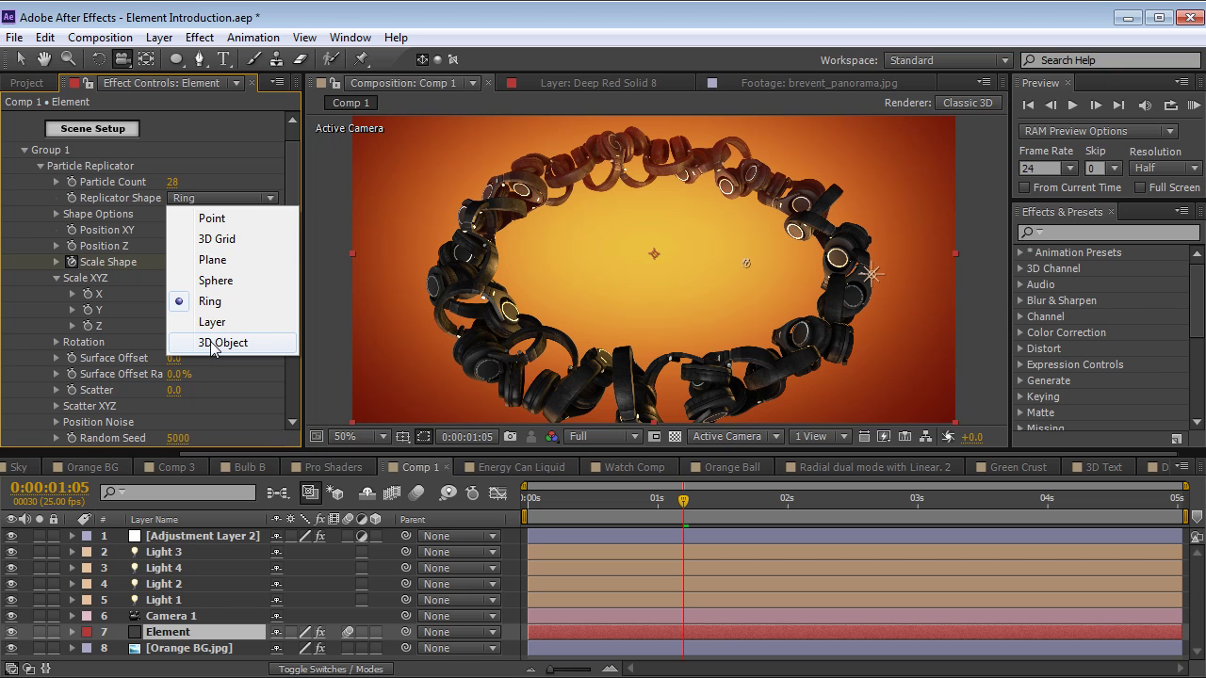
{"action": "left_click", "coordinate": [281, 292]}
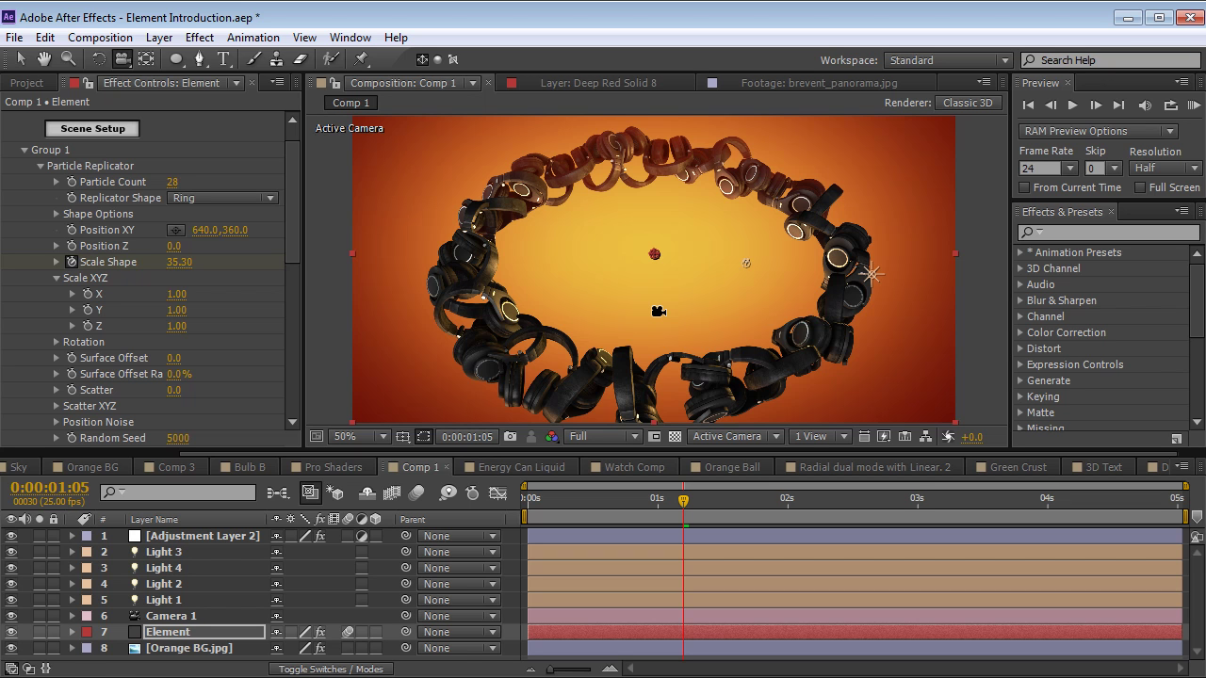
In the Energy Can Liquid composition, start the work area around 0:00:11:09 and preview the watch animation.
{"action": "left_click", "coordinate": [496, 465]}
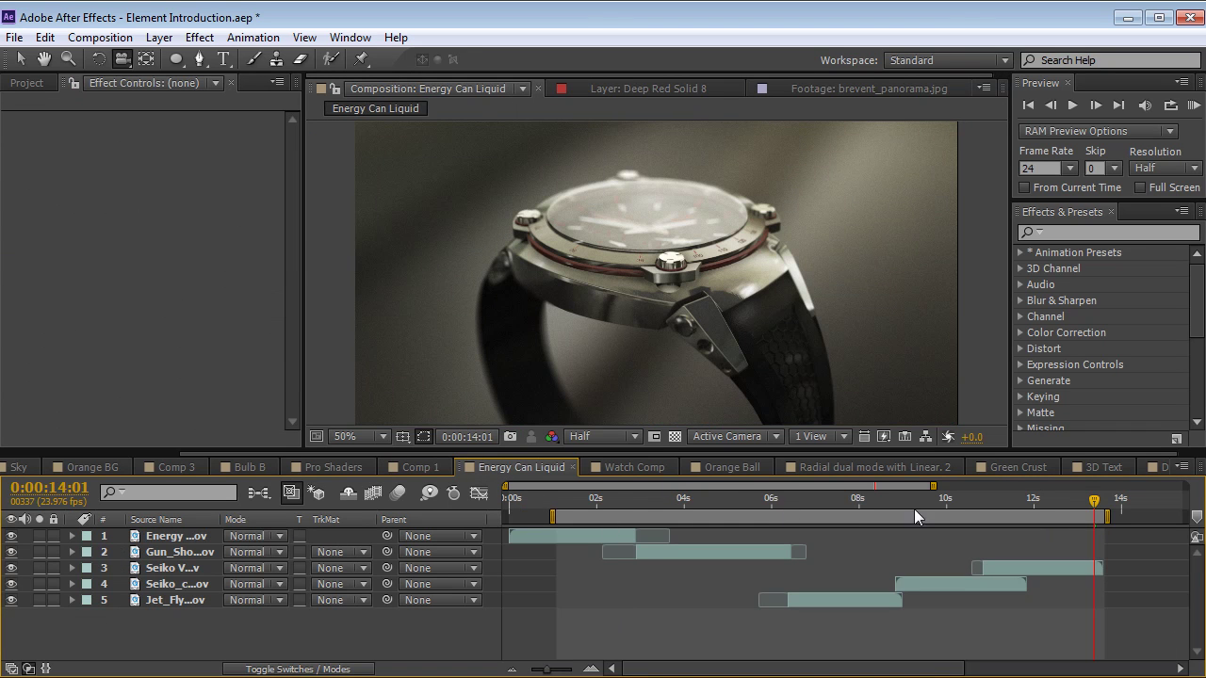
{"action": "left_click_drag", "start_coordinate": [900, 505], "coordinate": [977, 517]}
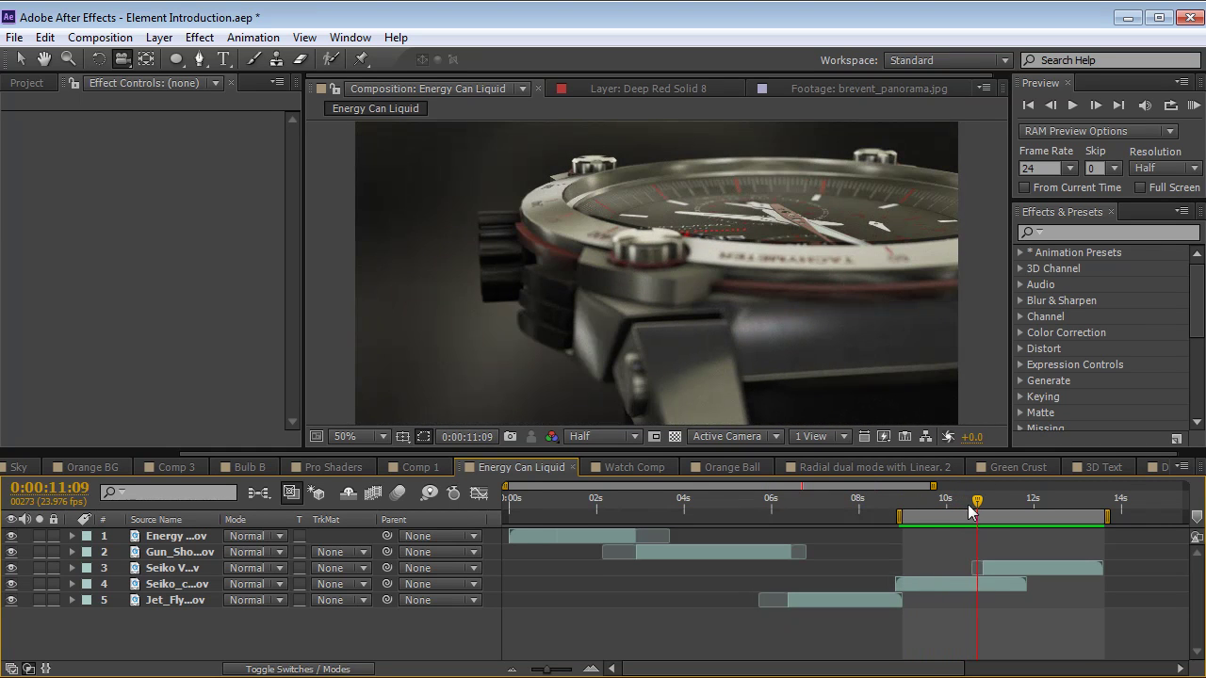
{"action": "key", "text": "b"}
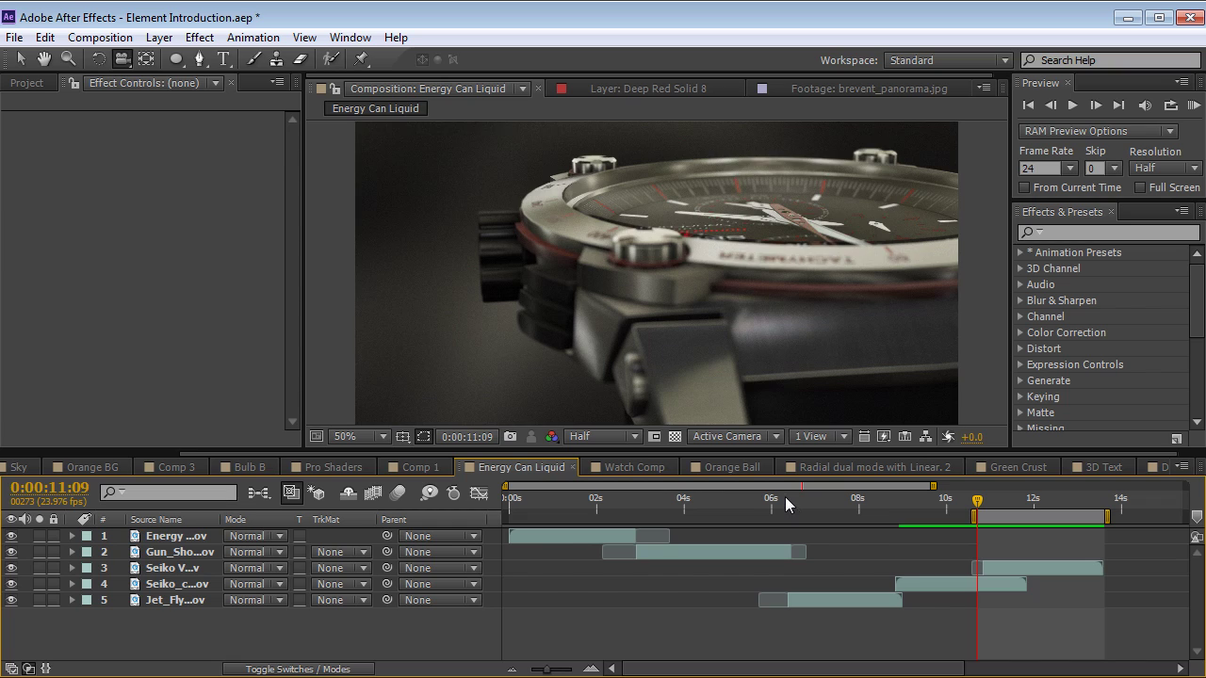
{"action": "key", "text": "KP_0"}
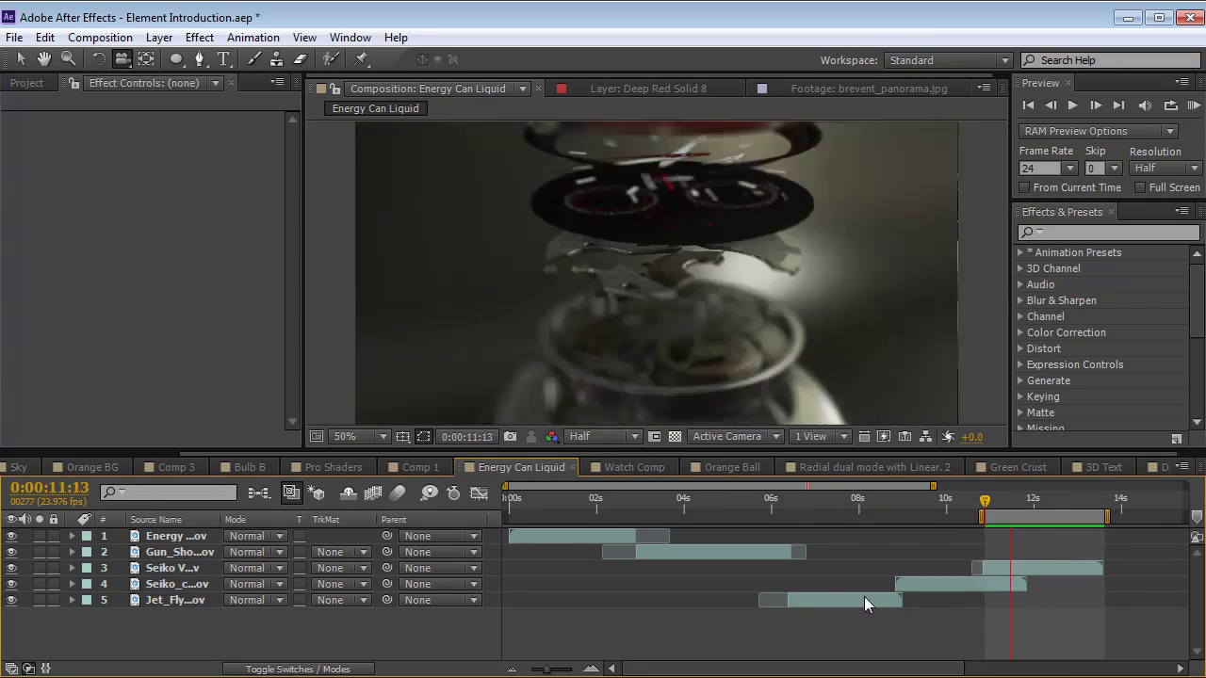
{"action": "key", "text": "space"}
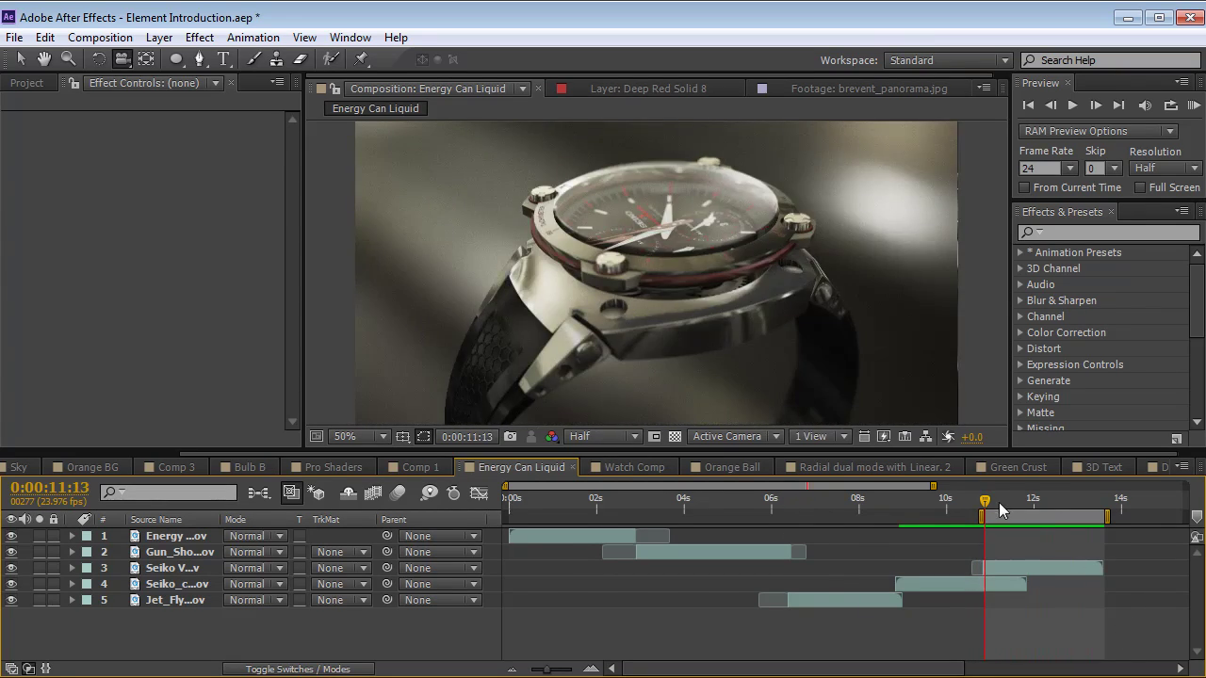
{"action": "left_click_drag", "start_coordinate": [999, 502], "coordinate": [987, 529]}
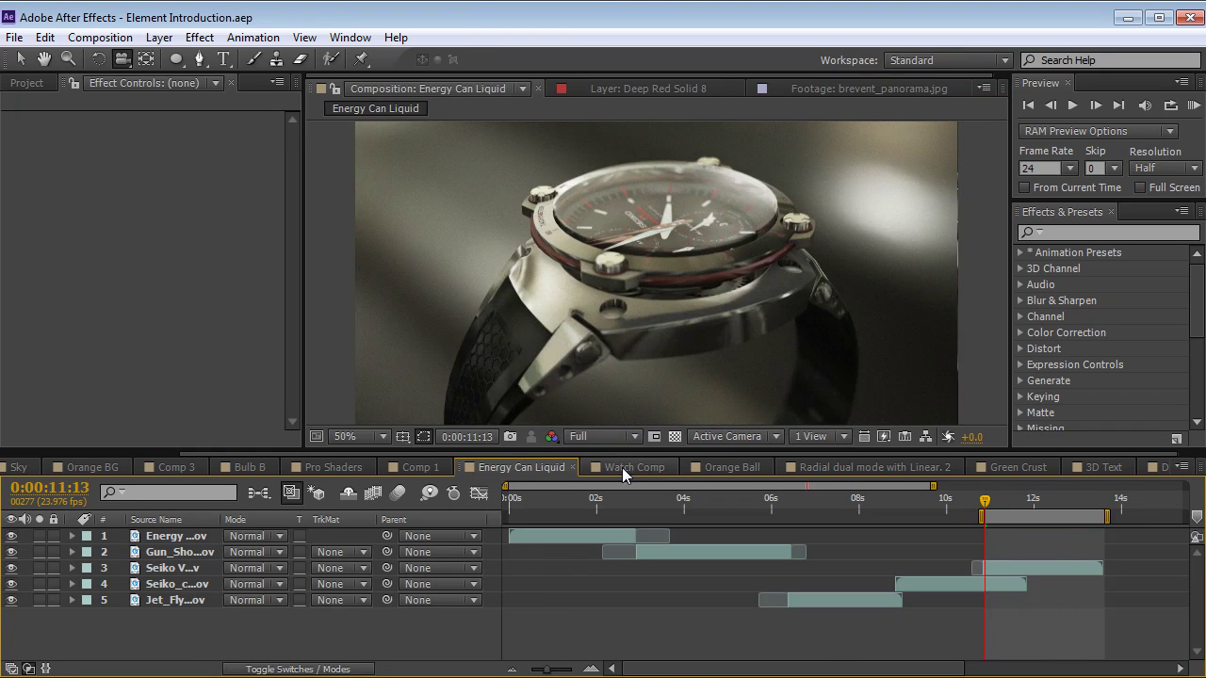
Open the Watch Comp at 0:00:01:01 and orbit the camera around the exploded watch parts.
{"action": "left_click", "coordinate": [626, 467]}
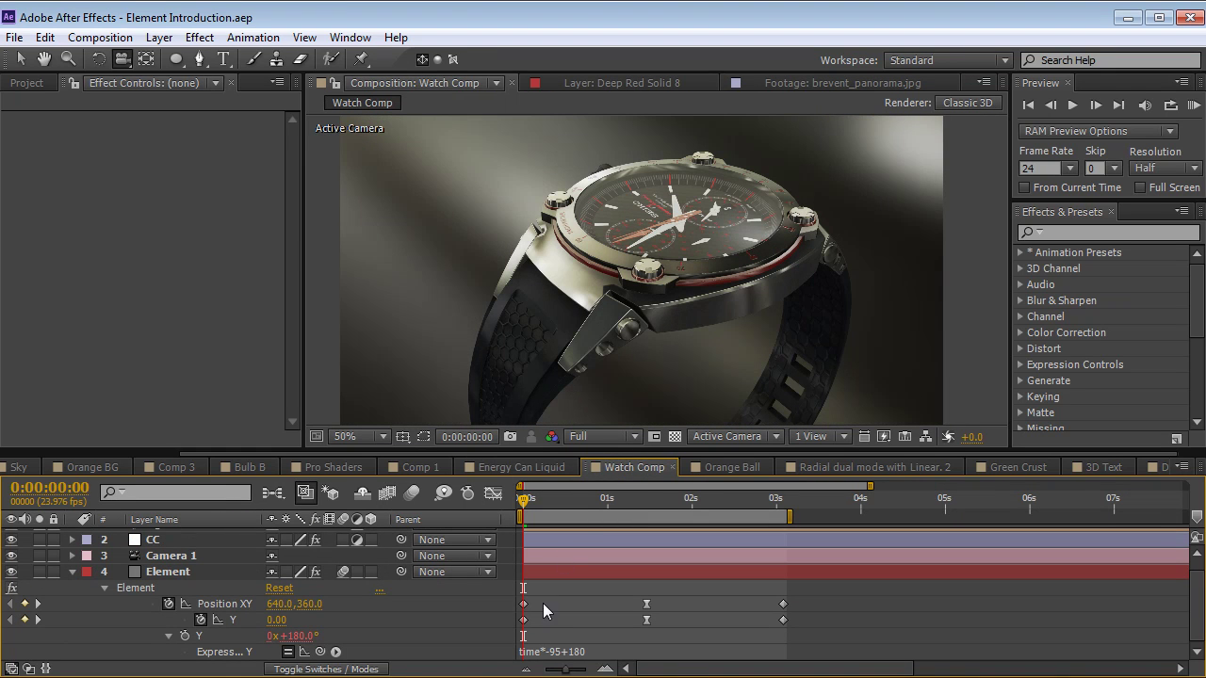
{"action": "left_click_drag", "start_coordinate": [528, 509], "coordinate": [618, 521]}
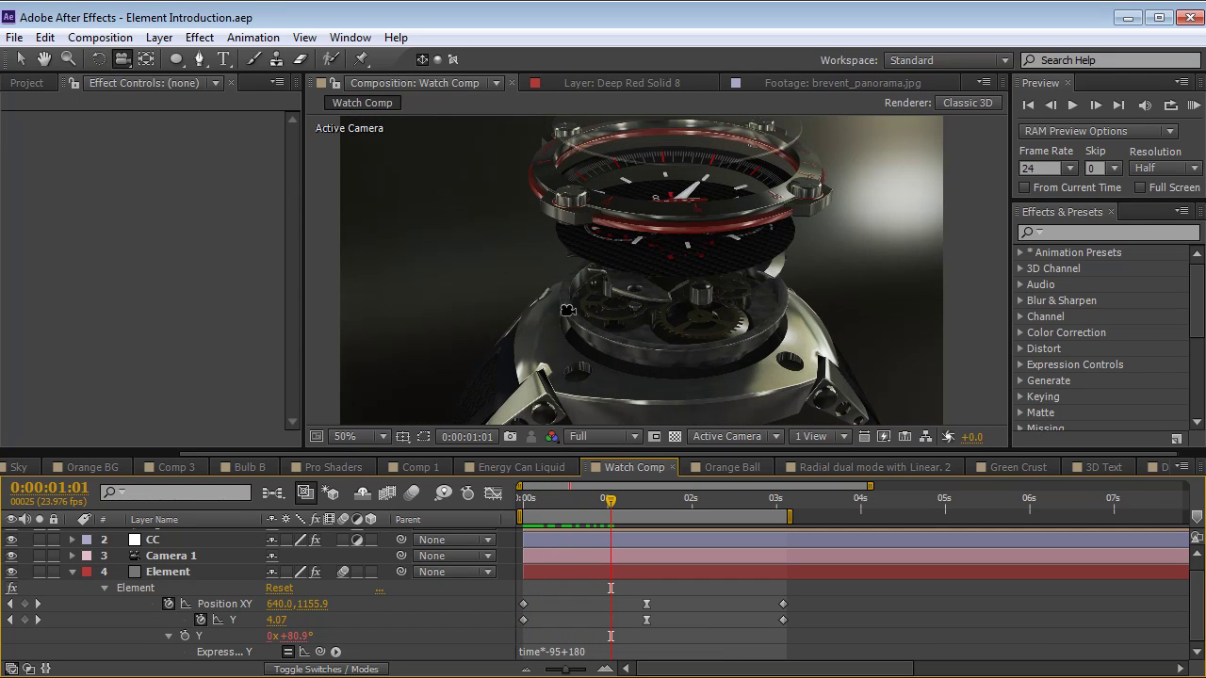
{"action": "left_click_drag", "start_coordinate": [568, 310], "coordinate": [550, 322]}
{"action": "scroll", "coordinate": [657, 328], "scroll_direction": "up", "scroll_amount": 1}
{"action": "key", "text": "grave"}
{"action": "left_click_drag", "start_coordinate": [659, 362], "coordinate": [675, 265]}
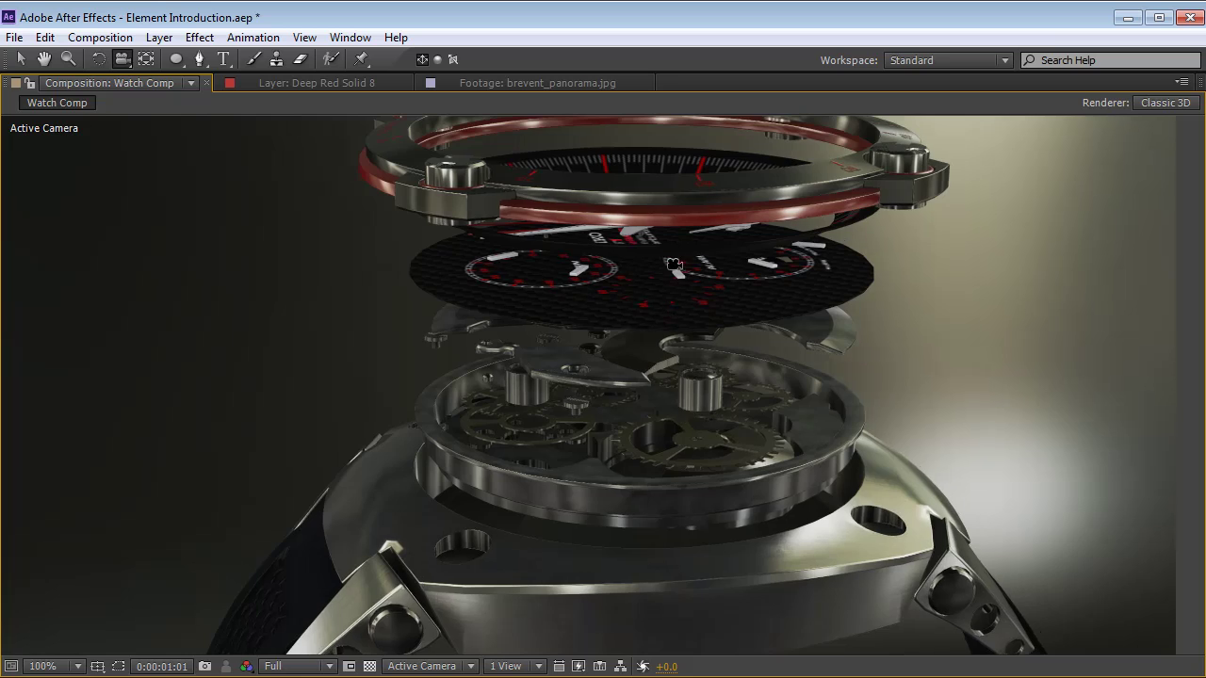
Return the Watch Comp to 0:00:00:00 and examine the Element layer's Position XY and Y keyframes.
{"action": "key", "text": "grave"}
{"action": "scroll", "coordinate": [684, 302], "scroll_direction": "down", "scroll_amount": 1}
{"action": "left_click_drag", "start_coordinate": [616, 502], "coordinate": [520, 526]}
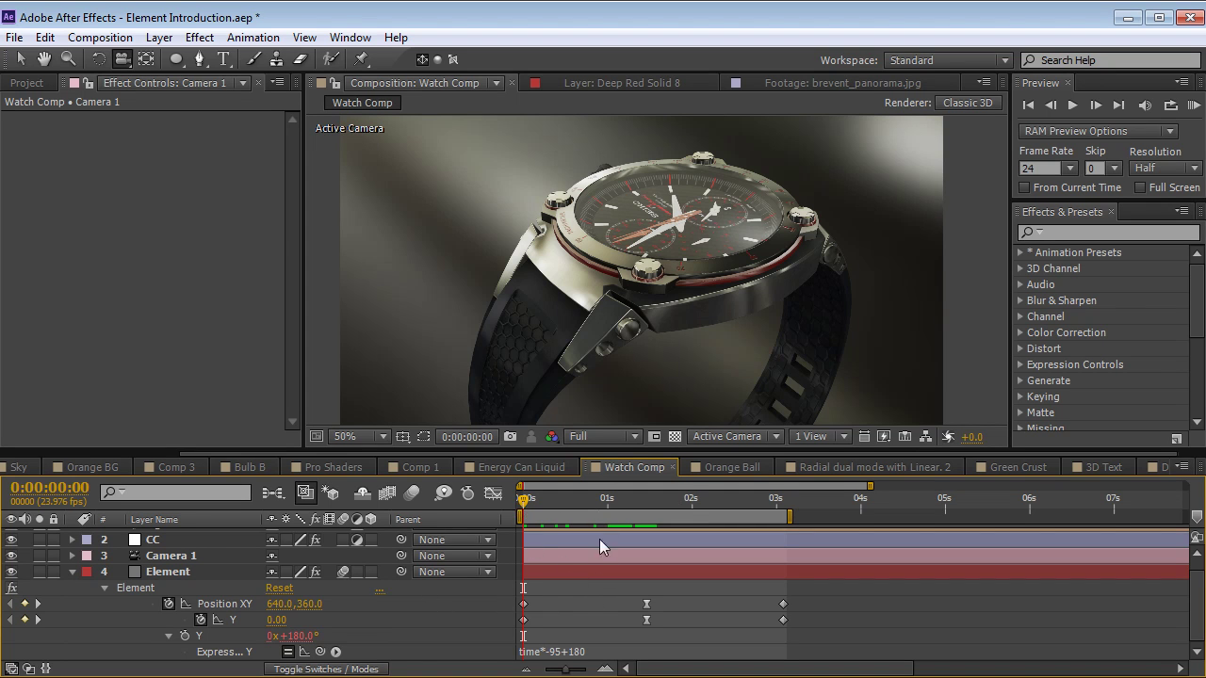
{"action": "left_click_drag", "start_coordinate": [815, 599], "coordinate": [509, 624]}
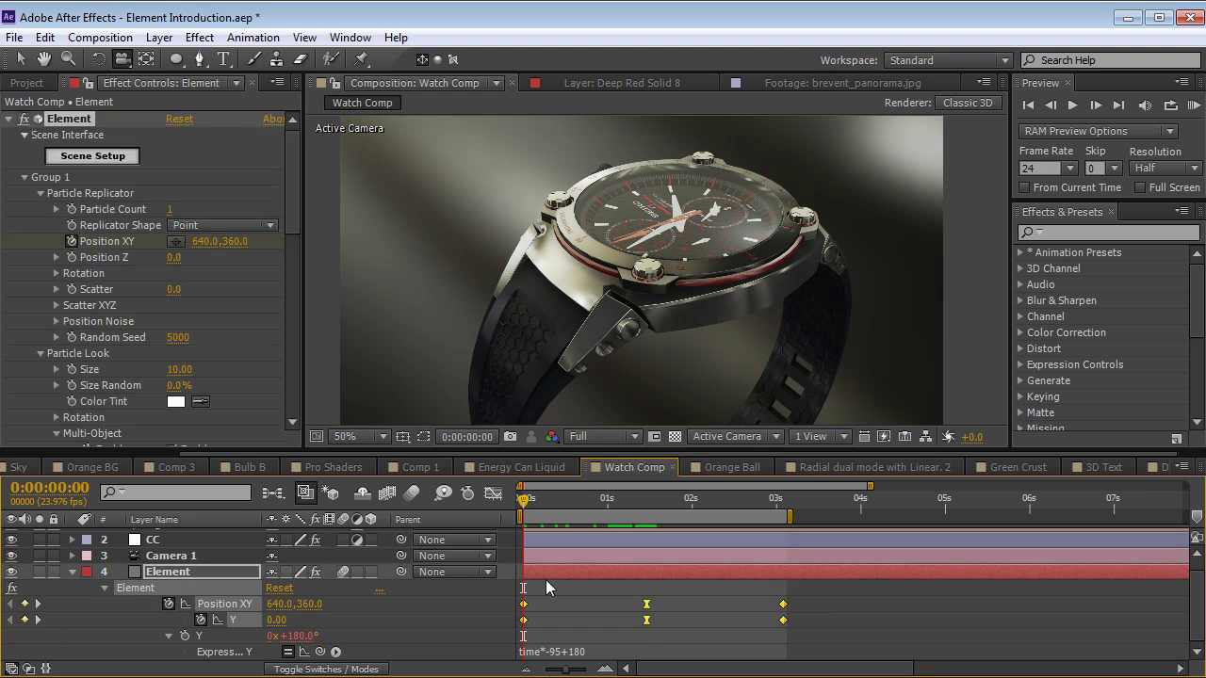
{"action": "left_click", "coordinate": [546, 581]}
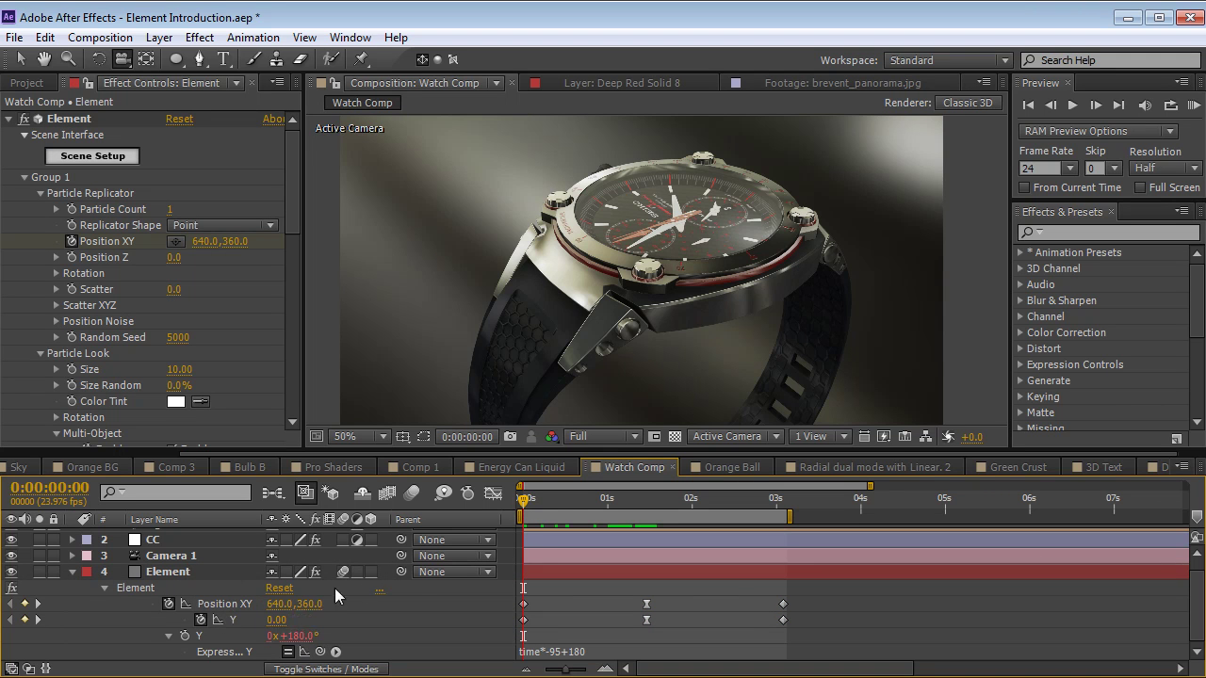
Scrub through the opening of the Watch Comp to review the watch animation.
{"action": "left_click_drag", "start_coordinate": [552, 498], "coordinate": [524, 513]}
{"action": "left_click_drag", "start_coordinate": [637, 525], "coordinate": [455, 524]}
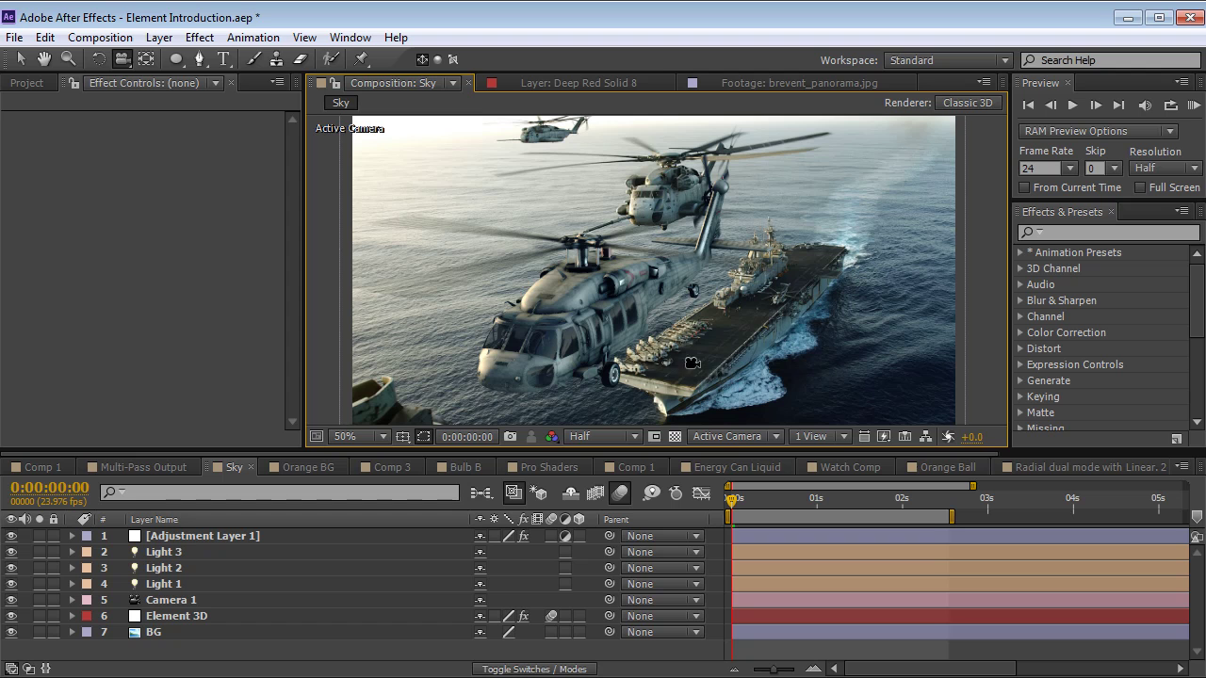
In the Sky composition, reveal Light 2's Position and try shifting the light along Z.
{"action": "left_click_drag", "start_coordinate": [550, 345], "coordinate": [606, 256]}
{"action": "left_click", "coordinate": [188, 617]}
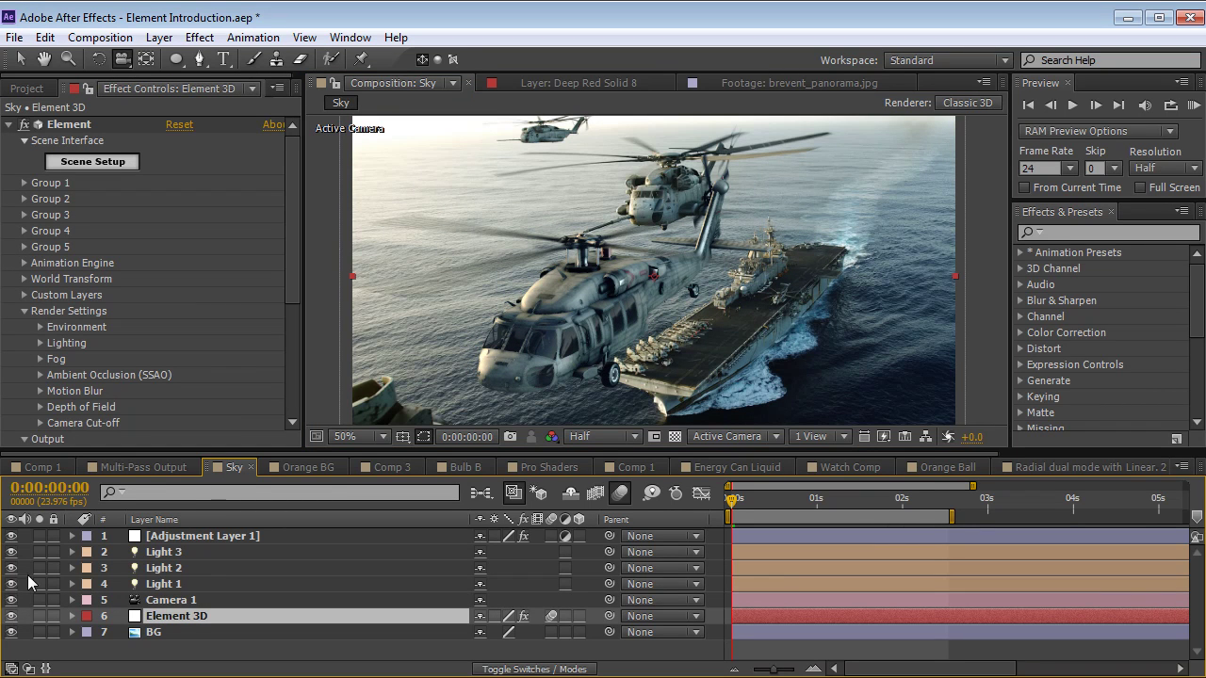
{"action": "left_click", "coordinate": [202, 569]}
{"action": "key", "text": "p"}
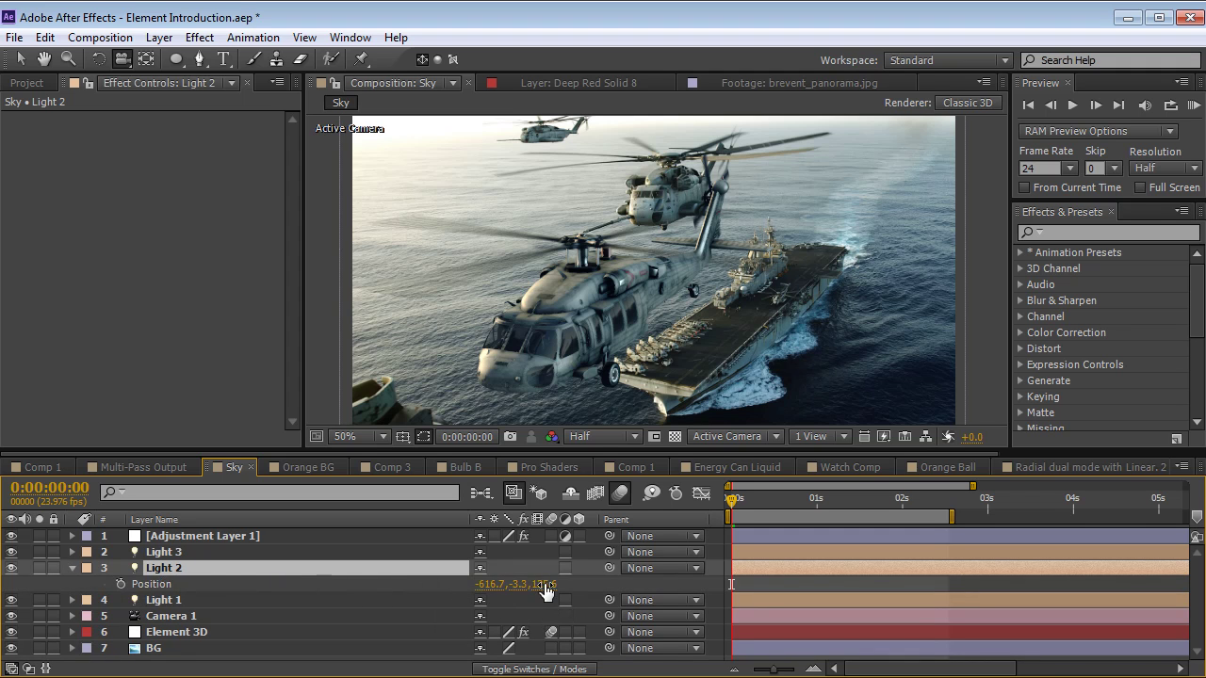
{"action": "left_click_drag", "start_coordinate": [547, 586], "coordinate": [571, 569]}
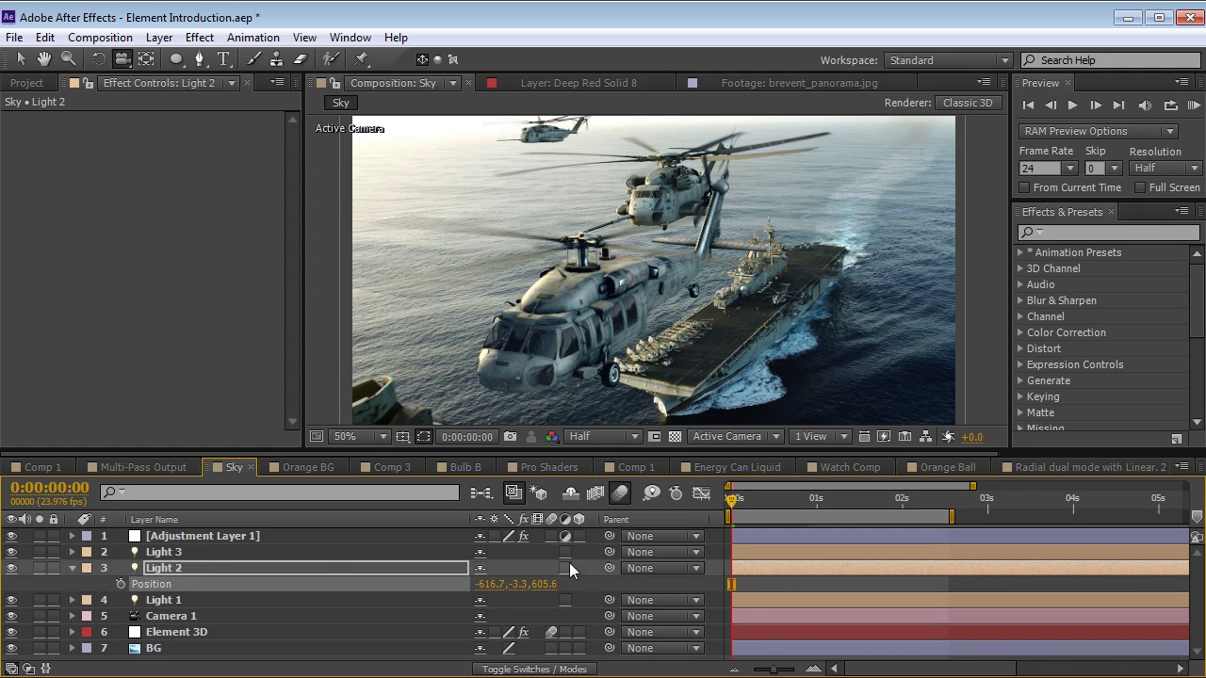
Open Scene Setup for the Element 3D layer and inspect the Black Hawk model from several angles and up close.
{"action": "left_click", "coordinate": [178, 633]}
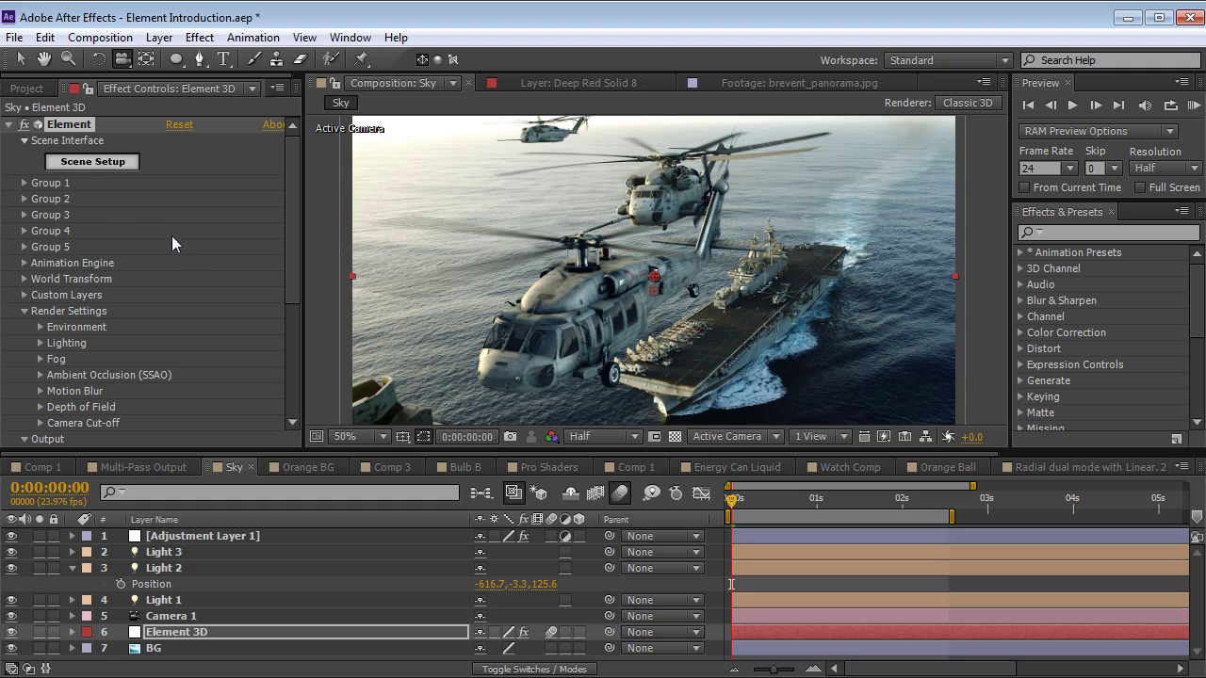
{"action": "left_click", "coordinate": [94, 163]}
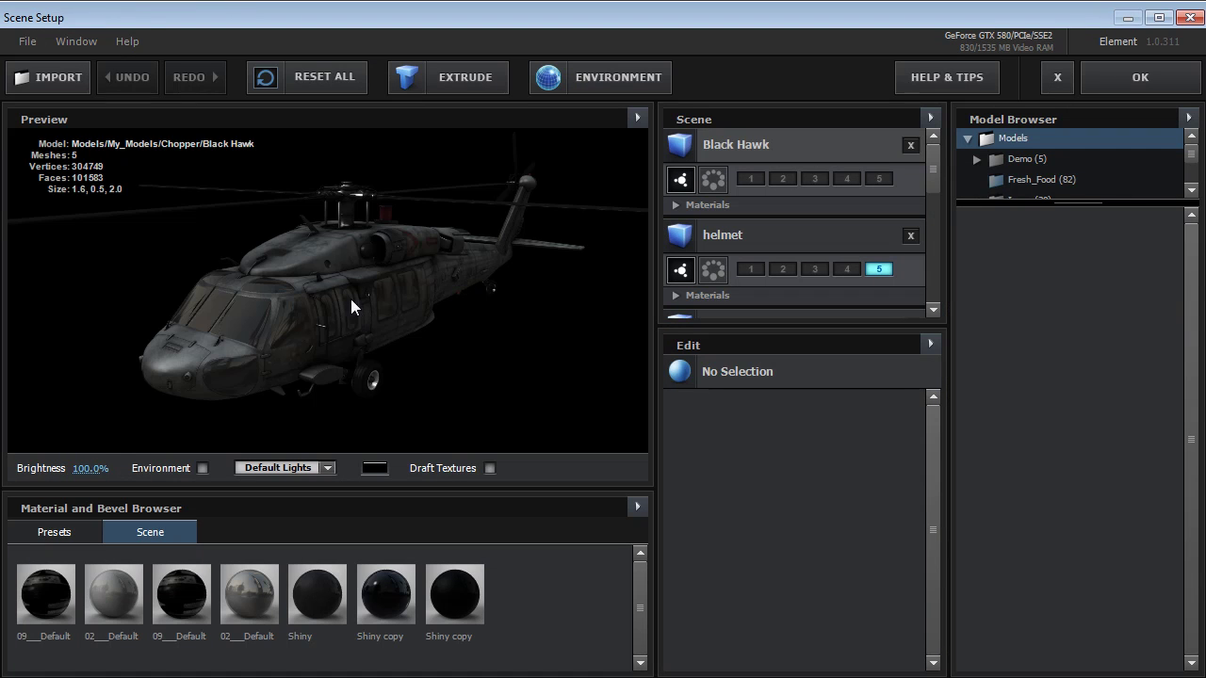
{"action": "left_click_drag", "start_coordinate": [324, 260], "coordinate": [94, 187]}
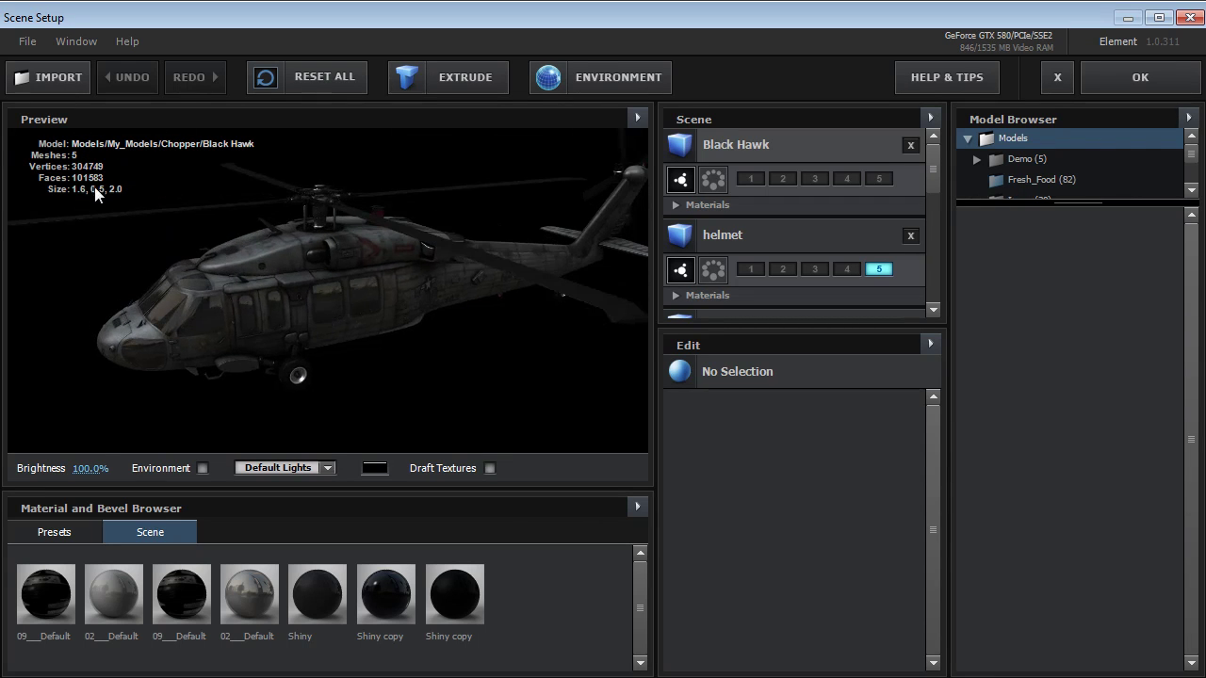
{"action": "left_click_drag", "start_coordinate": [311, 288], "coordinate": [354, 301]}
{"action": "scroll", "coordinate": [370, 301], "scroll_direction": "up", "scroll_amount": 5}
{"action": "scroll", "coordinate": [423, 309], "scroll_direction": "down", "scroll_amount": 4}
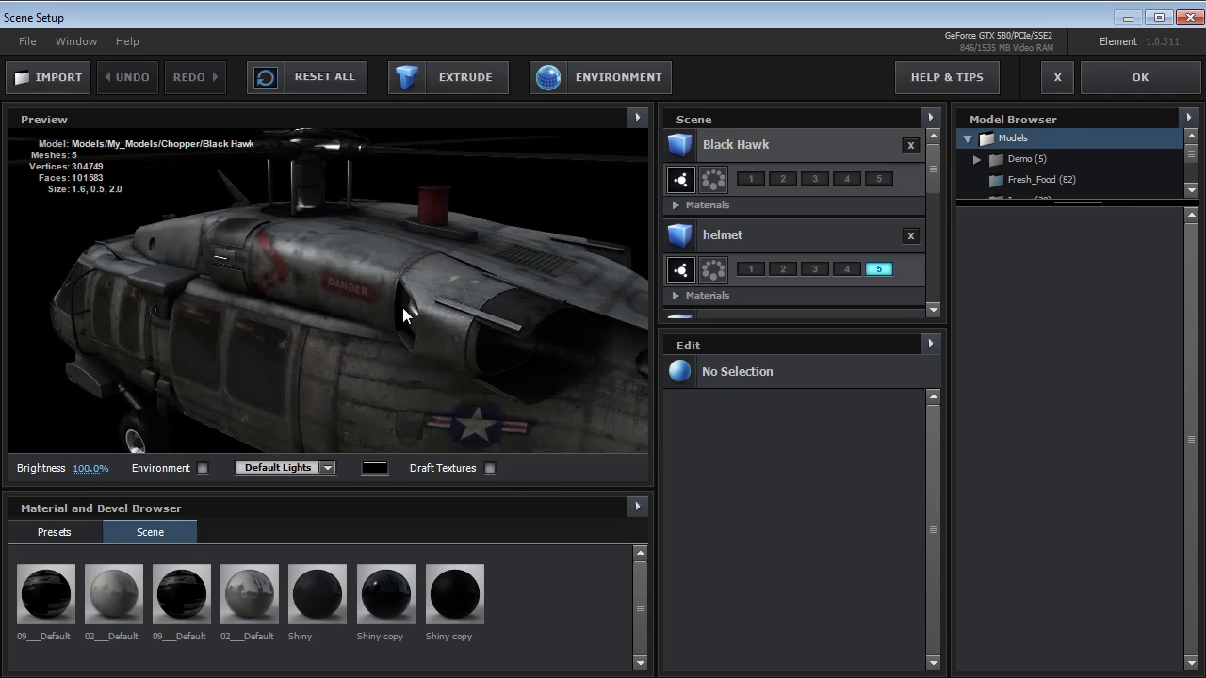
{"action": "mouse_move", "coordinate": [402, 307]}
{"action": "left_mouse_down"}
{"action": "mouse_move", "coordinate": [447, 299]}
{"action": "mouse_move", "coordinate": [450, 283]}
{"action": "mouse_move", "coordinate": [428, 322]}
{"action": "mouse_move", "coordinate": [316, 316]}
{"action": "mouse_move", "coordinate": [394, 302]}
{"action": "mouse_move", "coordinate": [340, 300]}
{"action": "mouse_move", "coordinate": [407, 308]}
{"action": "left_mouse_up"}
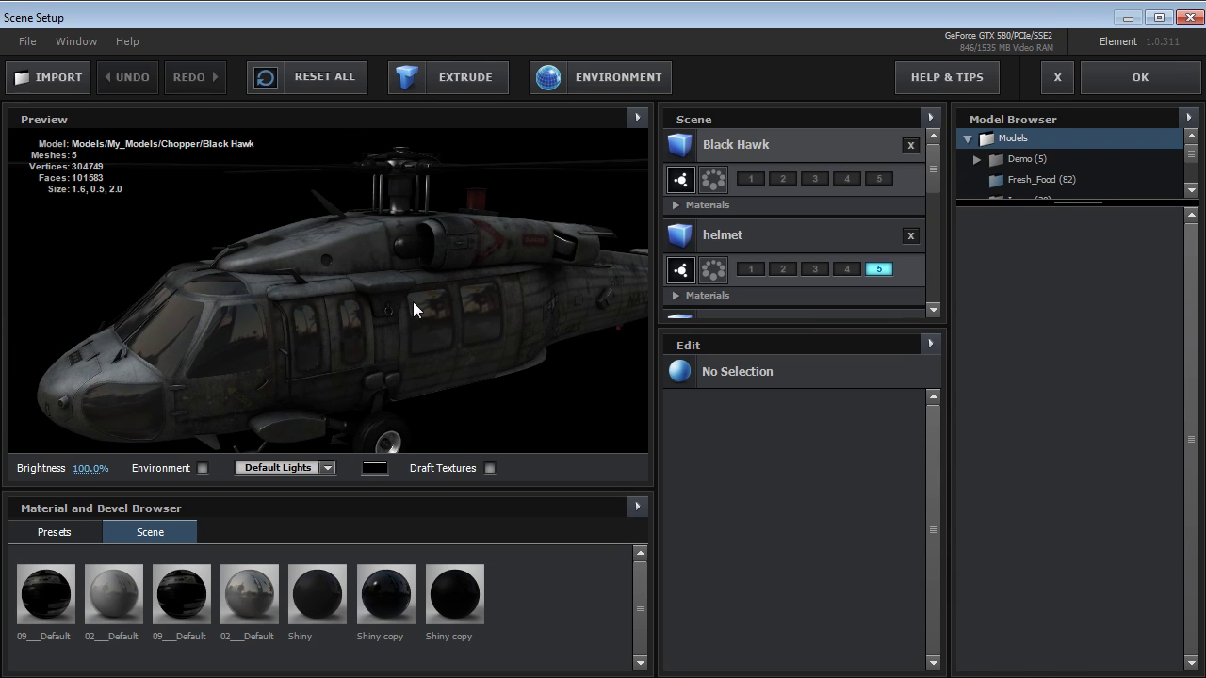
{"action": "left_click", "coordinate": [1129, 82]}
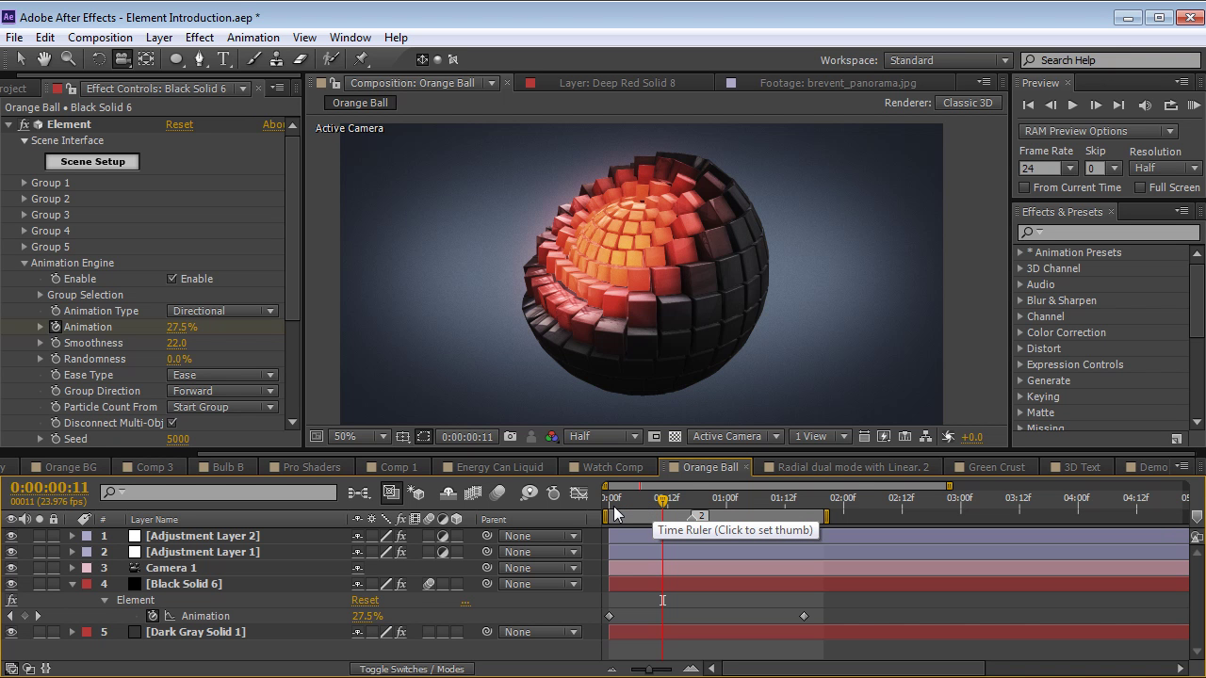
Scrub the Orange Ball animation to 0:00:00:22, review the Directional Options and return to 0:00:00:11.
{"action": "left_click_drag", "start_coordinate": [610, 500], "coordinate": [714, 534]}
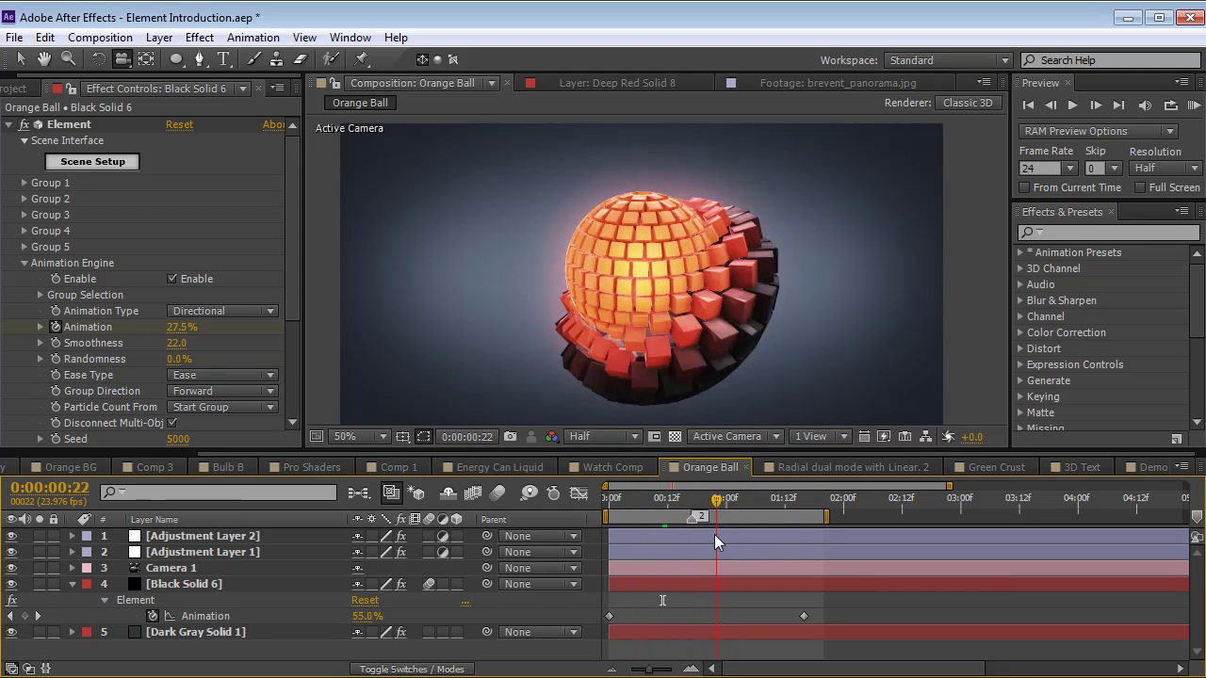
{"action": "scroll", "coordinate": [299, 331], "scroll_direction": "down", "scroll_amount": 5}
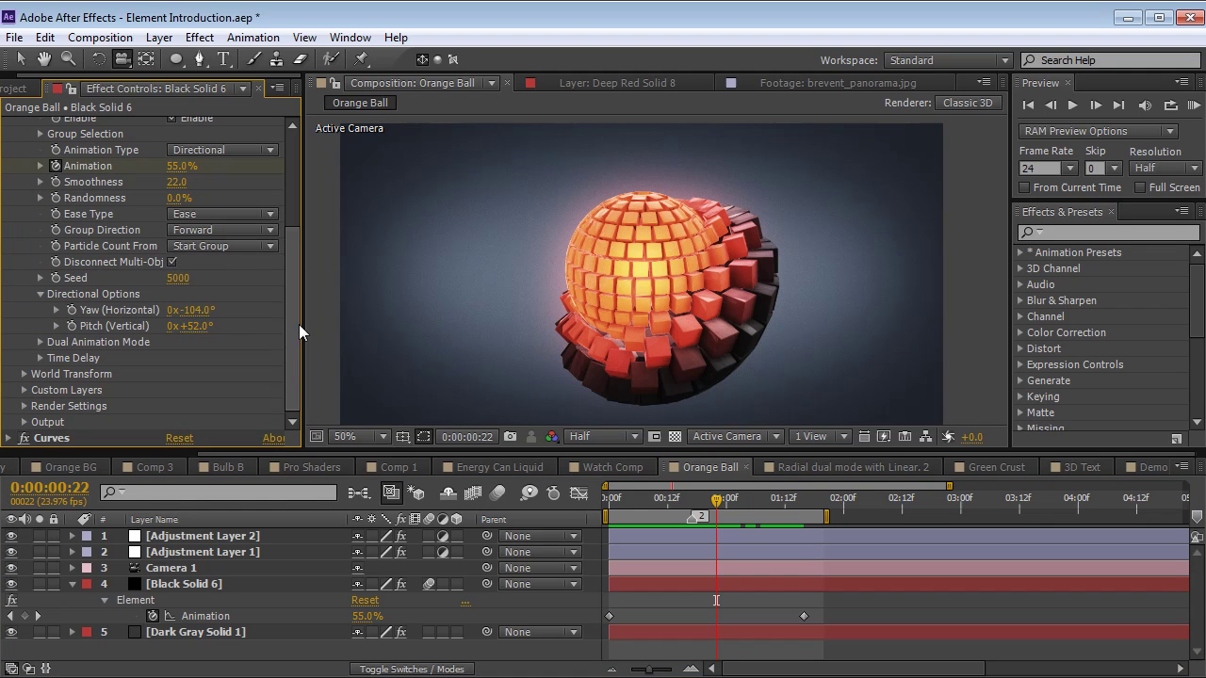
{"action": "mouse_move", "coordinate": [647, 505]}
{"action": "left_mouse_down"}
{"action": "mouse_move", "coordinate": [628, 500]}
{"action": "mouse_move", "coordinate": [663, 499]}
{"action": "left_mouse_up"}
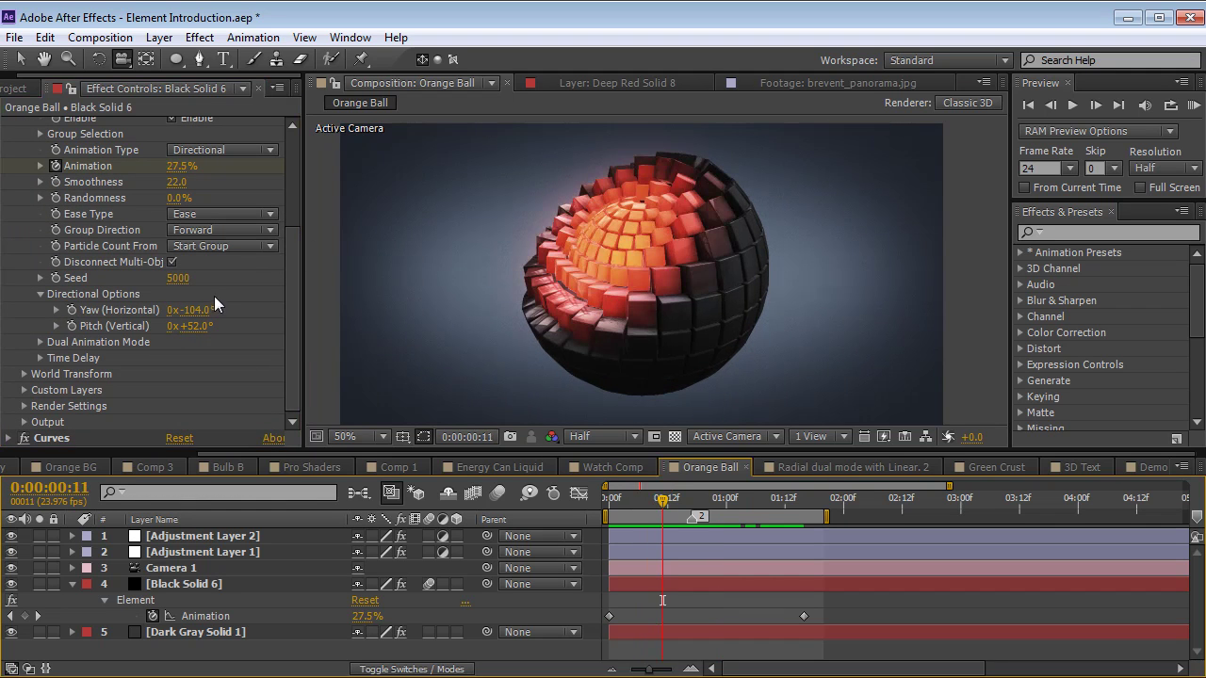
Set the directional animation's Yaw to -95° and Pitch to +72°, and preview the Orange Ball.
{"action": "left_click_drag", "start_coordinate": [184, 311], "coordinate": [247, 319]}
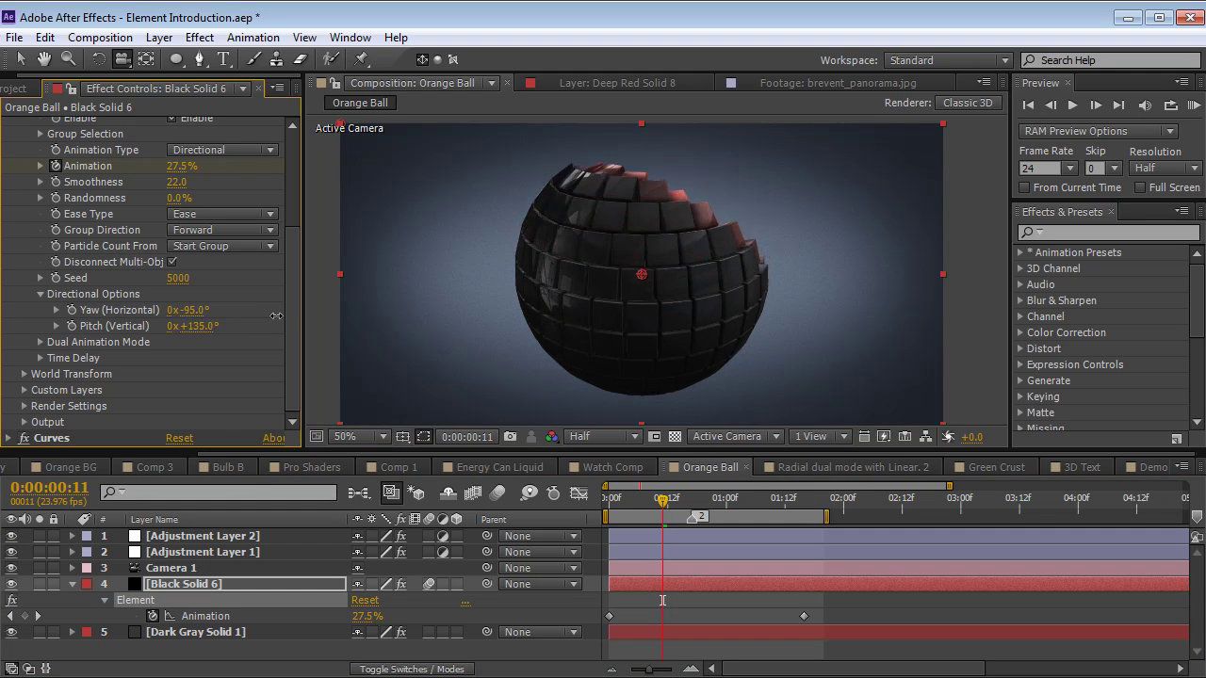
{"action": "key", "text": "space"}
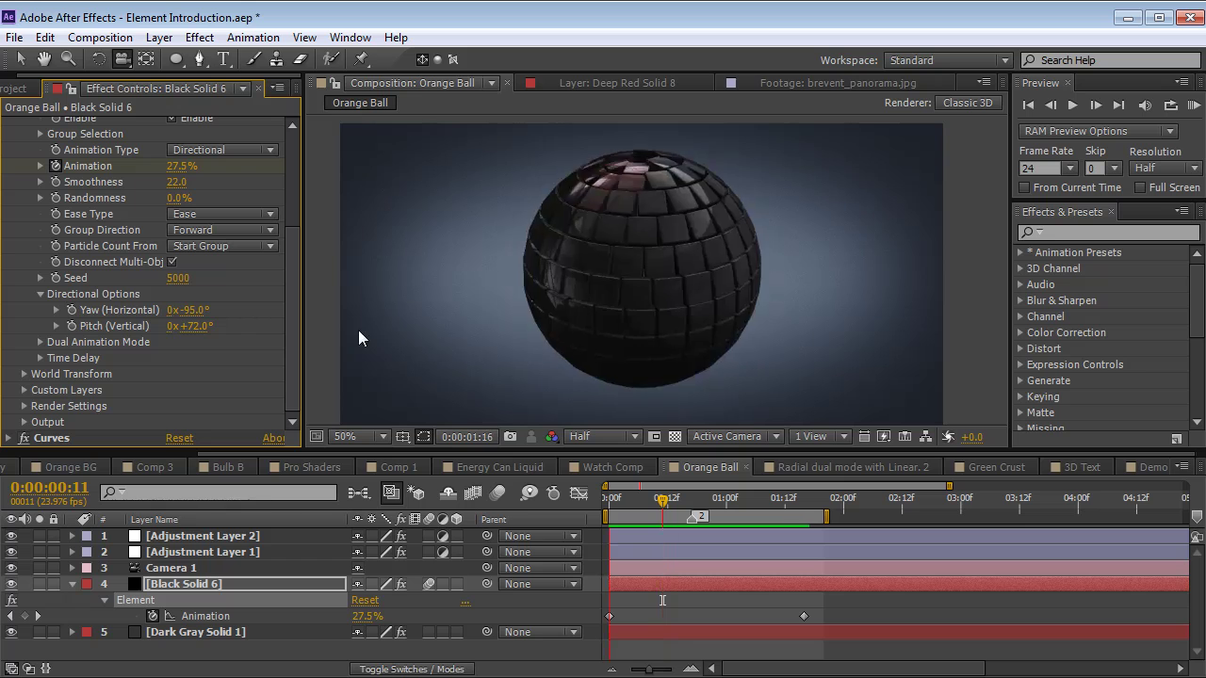
{"action": "key", "text": "space"}
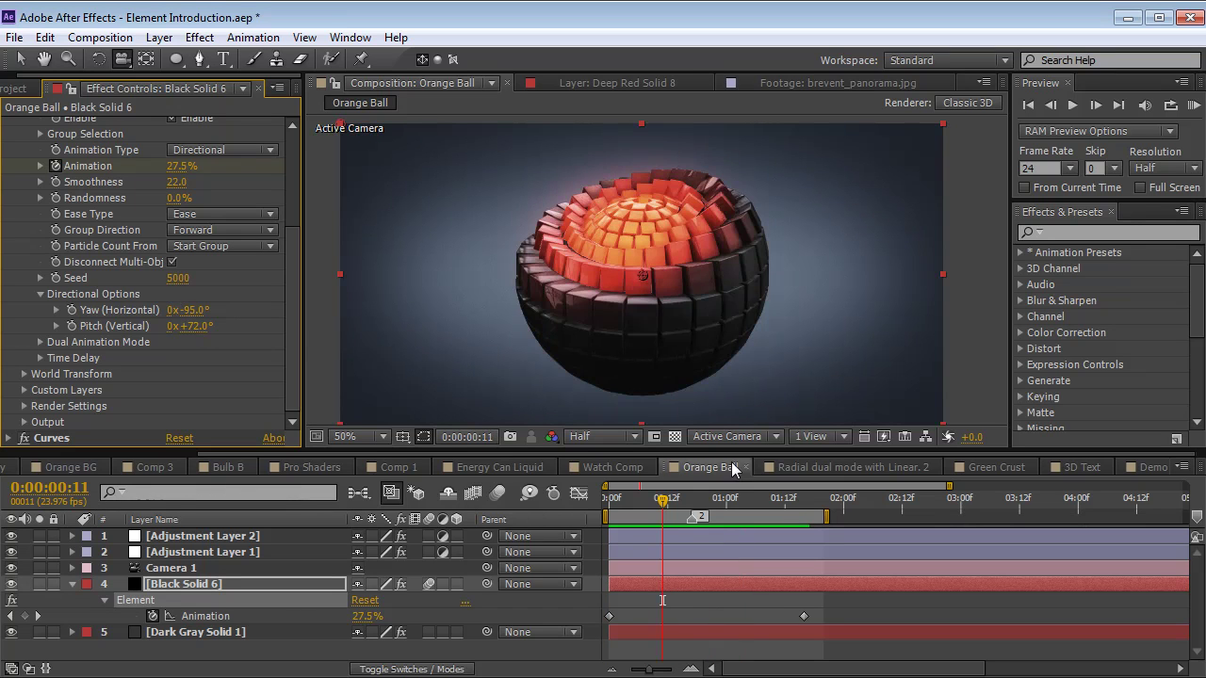
At 0:00:00:14, set the directional Yaw to +34° and Pitch to +49°.
{"action": "mouse_move", "coordinate": [666, 505]}
{"action": "left_mouse_down"}
{"action": "mouse_move", "coordinate": [688, 506]}
{"action": "mouse_move", "coordinate": [677, 506]}
{"action": "left_mouse_up"}
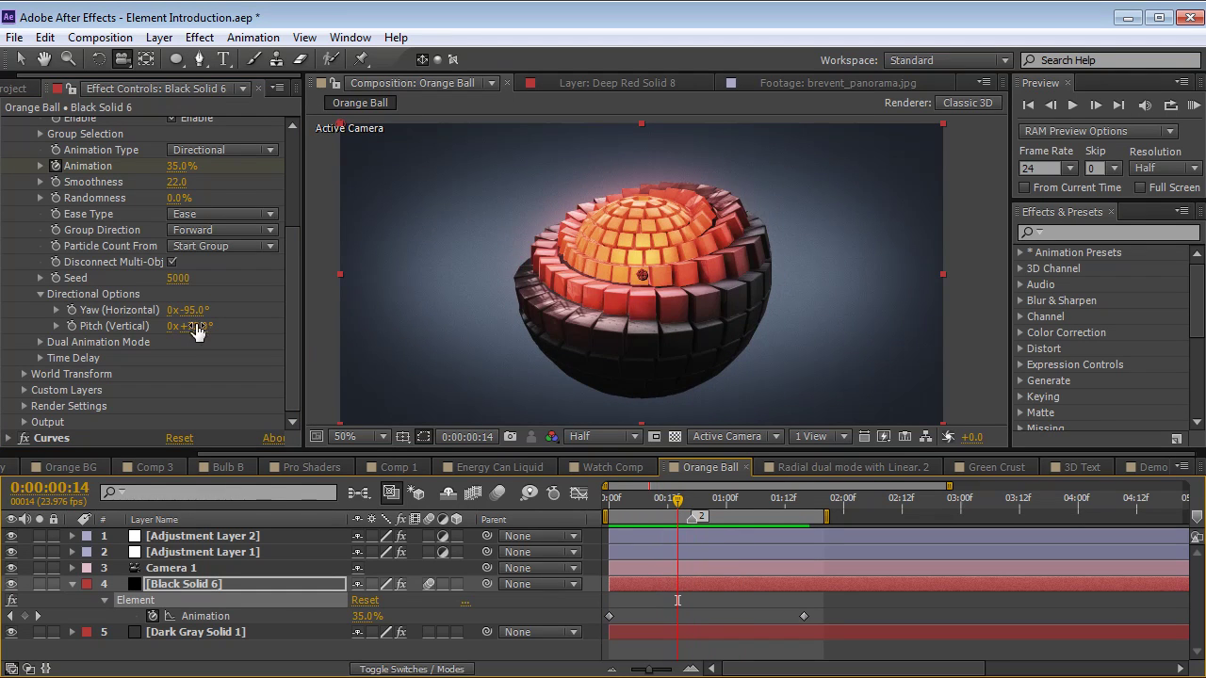
{"action": "mouse_move", "coordinate": [197, 325]}
{"action": "left_mouse_down"}
{"action": "mouse_move", "coordinate": [228, 324]}
{"action": "mouse_move", "coordinate": [179, 319]}
{"action": "left_mouse_up"}
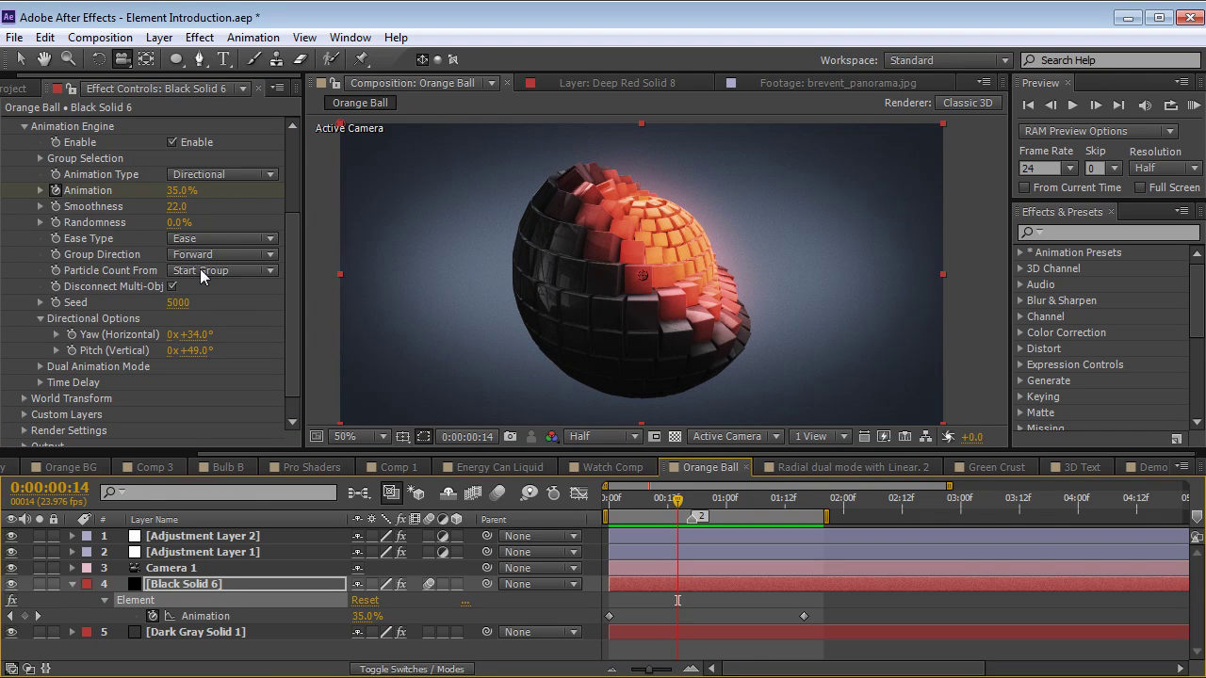
Set the Animation Engine's Randomness to 13% and preview the effect on the ball.
{"action": "left_click_drag", "start_coordinate": [178, 222], "coordinate": [202, 222]}
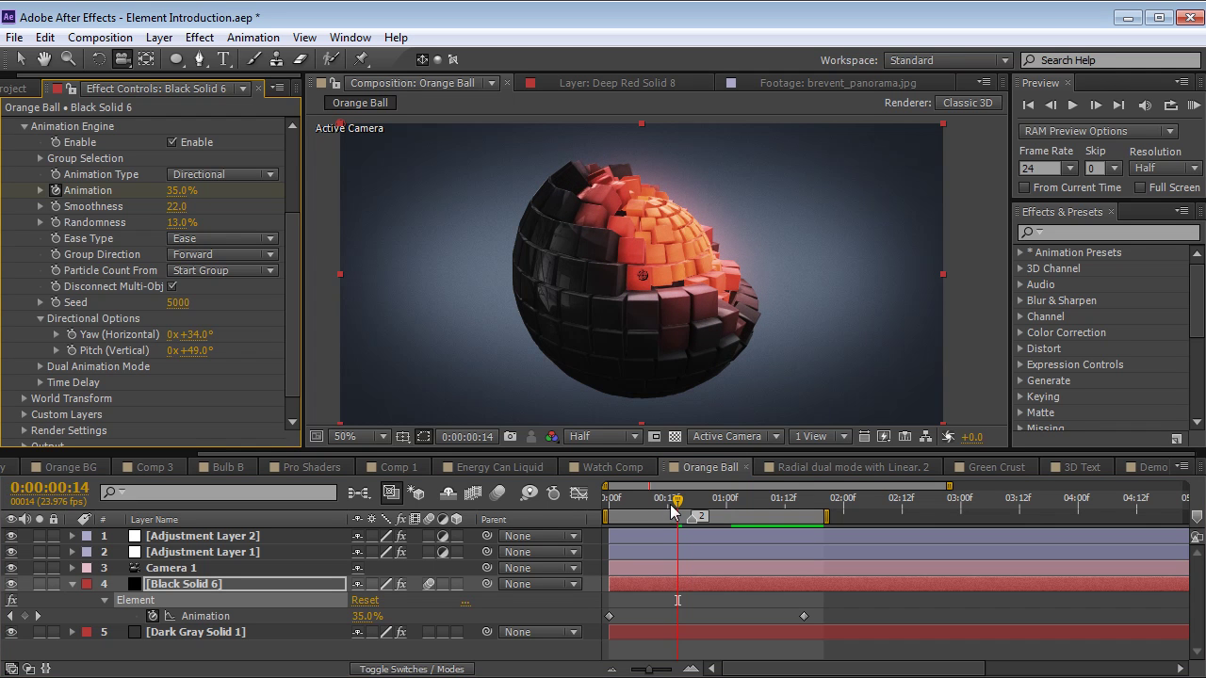
{"action": "key", "text": "space"}
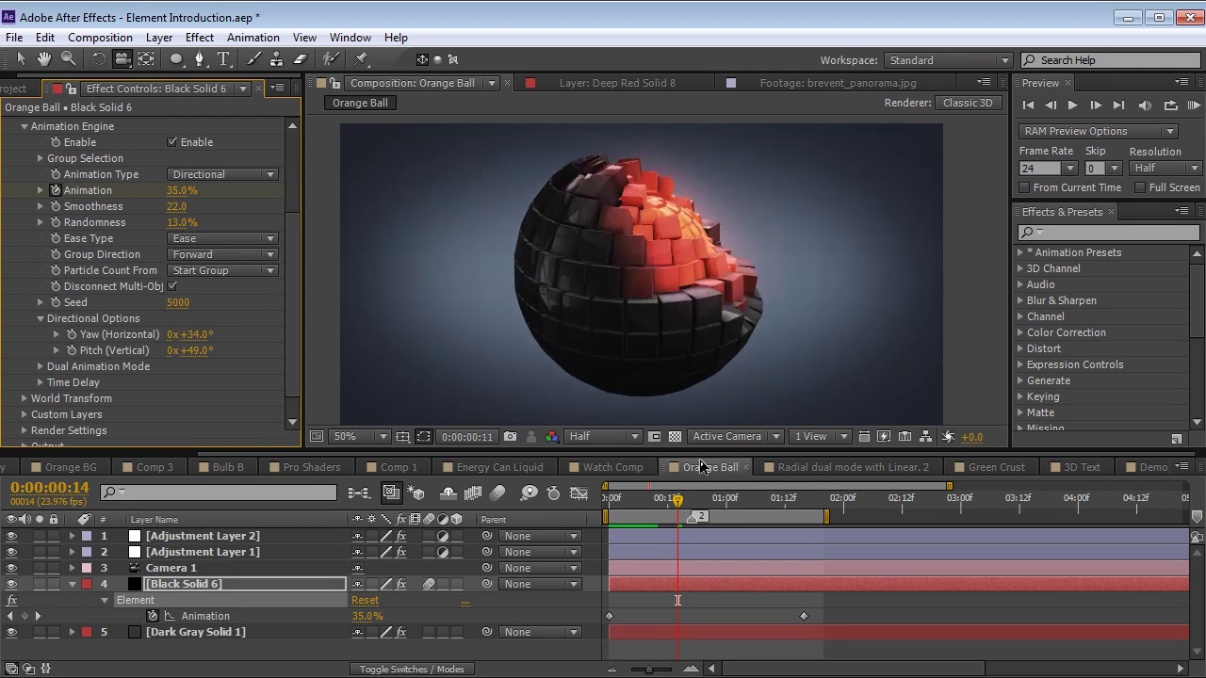
{"action": "key", "text": "space"}
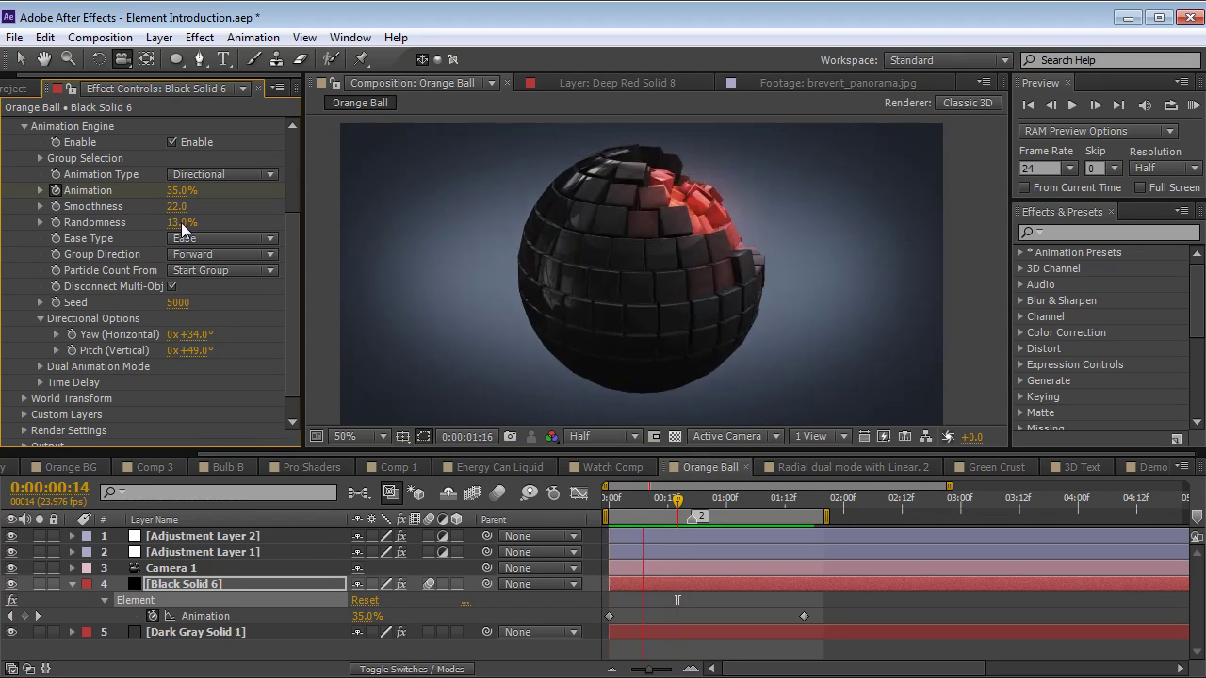
Set the Animation Engine's Smoothness to 42 and Randomness to 0%, and preview the ball animation.
{"action": "left_click_drag", "start_coordinate": [175, 207], "coordinate": [185, 203]}
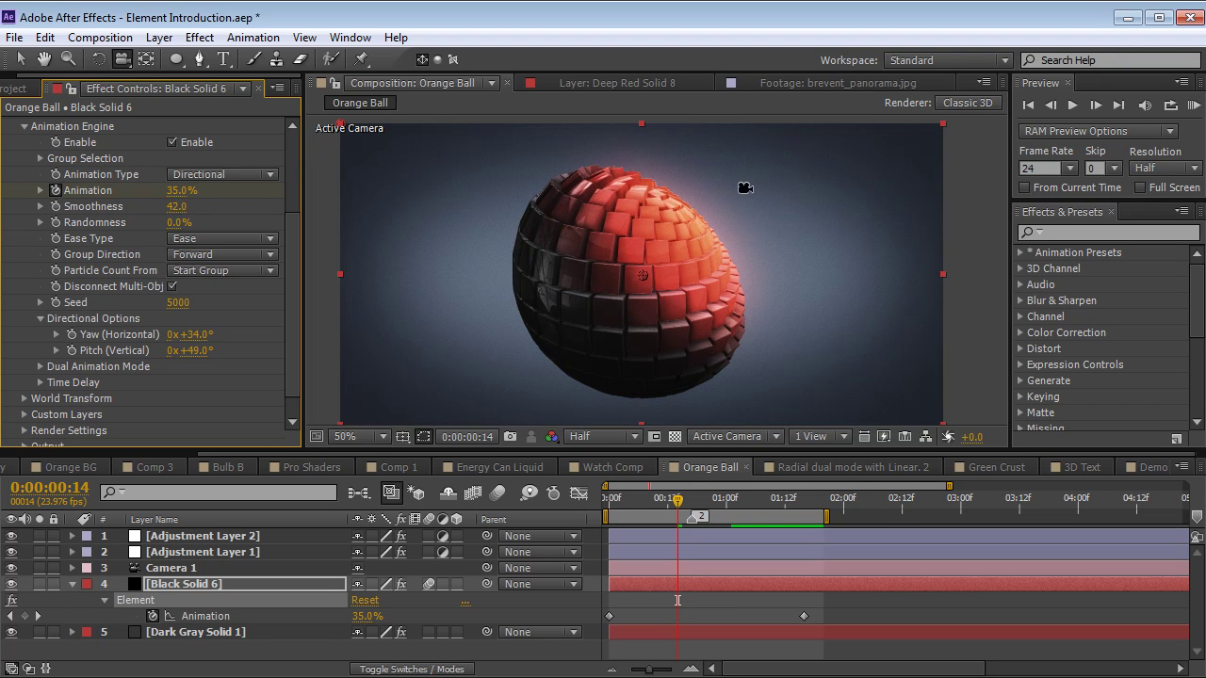
{"action": "key", "text": "space"}
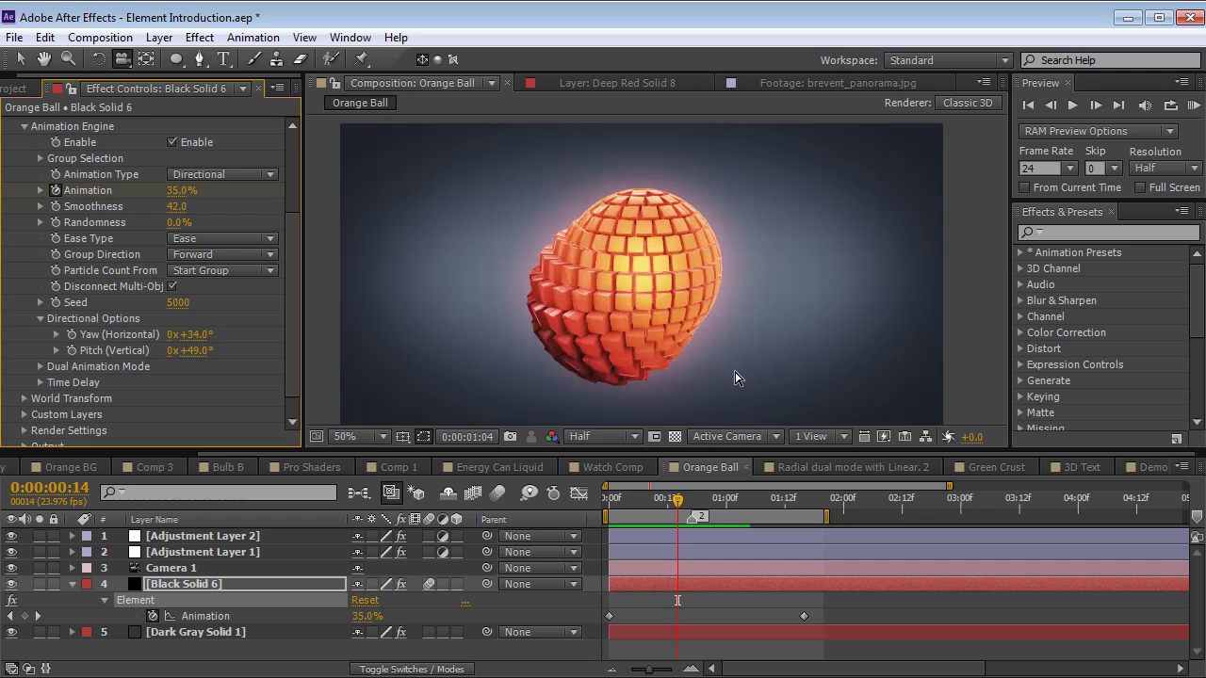
{"action": "key", "text": "space"}
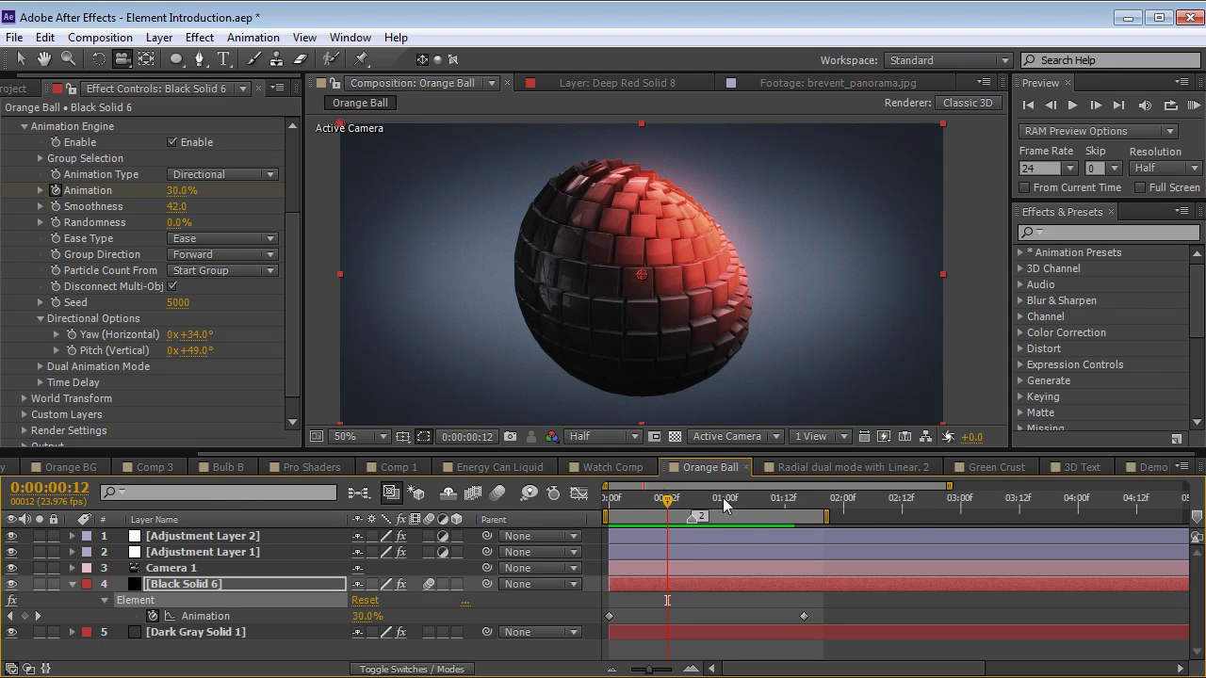
Open the Radial dual mode with Linear. 2 composition and scrub through the shattering slab, stopping at 0:00:00:09.
{"action": "left_click", "coordinate": [833, 467]}
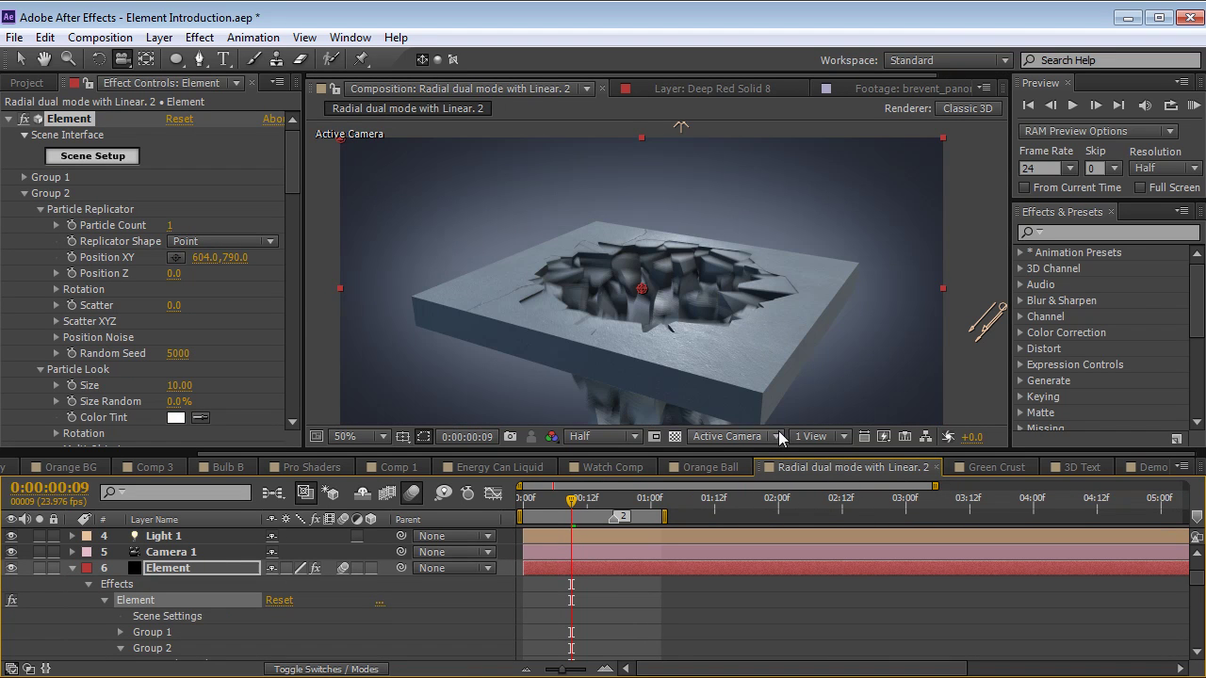
{"action": "mouse_move", "coordinate": [547, 500]}
{"action": "left_mouse_down"}
{"action": "mouse_move", "coordinate": [531, 501]}
{"action": "mouse_move", "coordinate": [599, 507]}
{"action": "mouse_move", "coordinate": [555, 514]}
{"action": "left_mouse_up"}
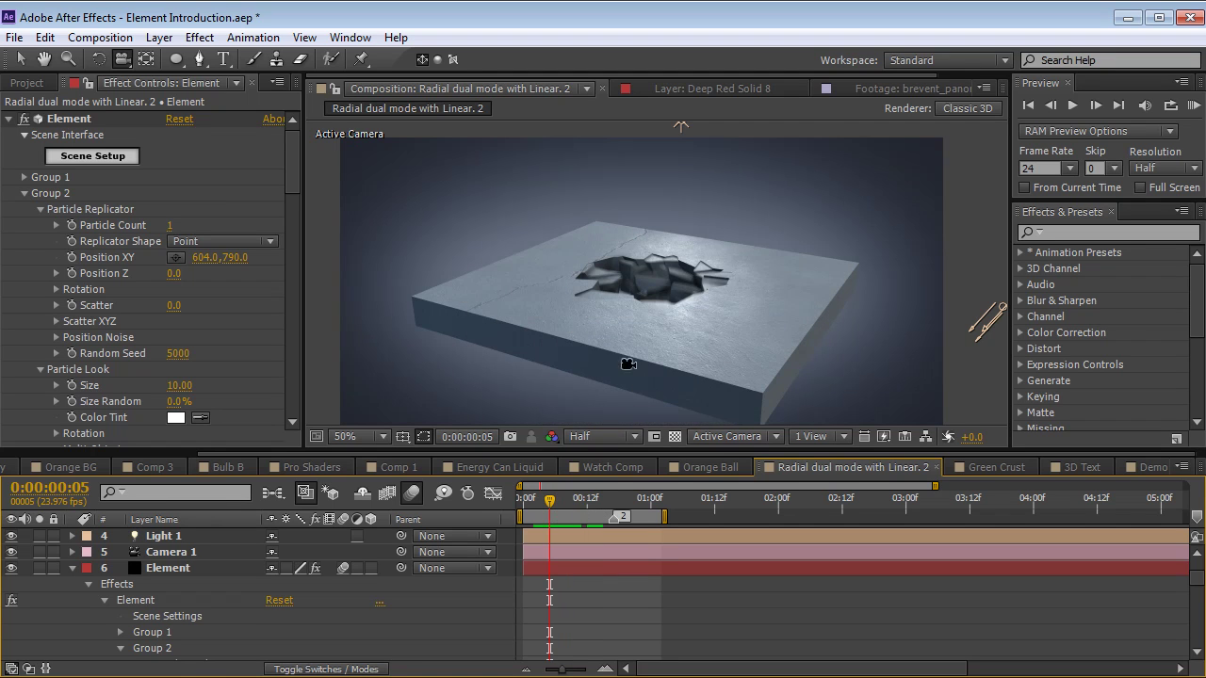
{"action": "left_click_drag", "start_coordinate": [550, 504], "coordinate": [590, 504]}
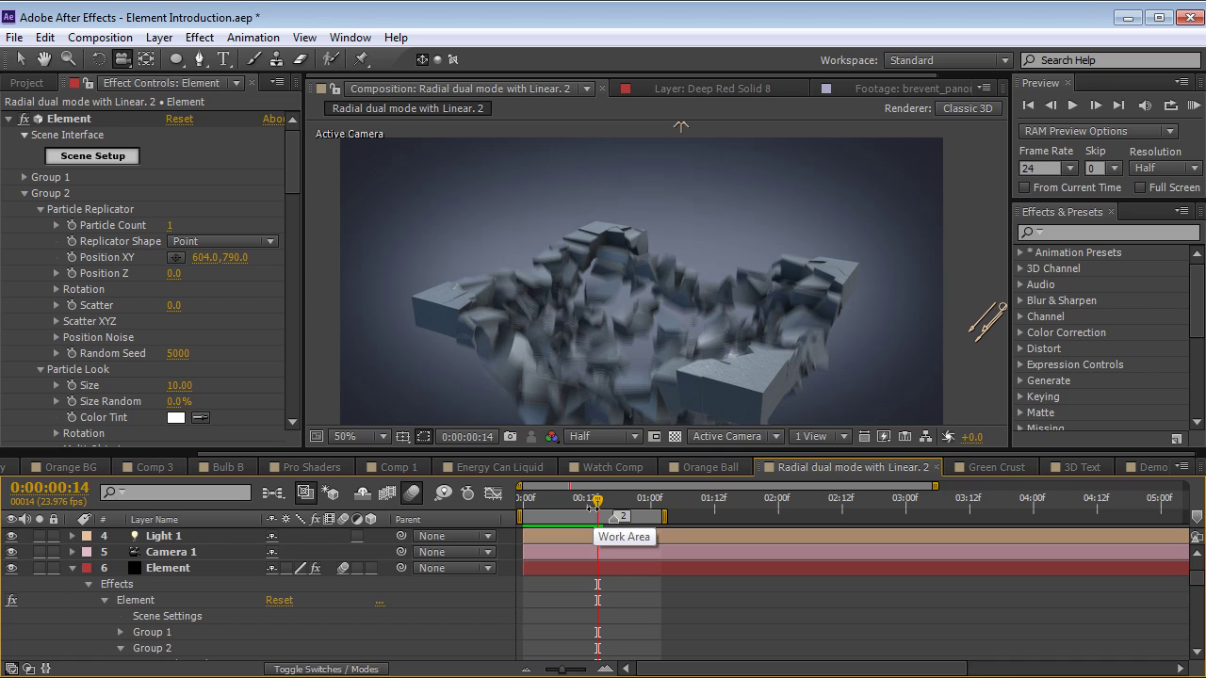
{"action": "left_click_drag", "start_coordinate": [590, 506], "coordinate": [574, 507]}
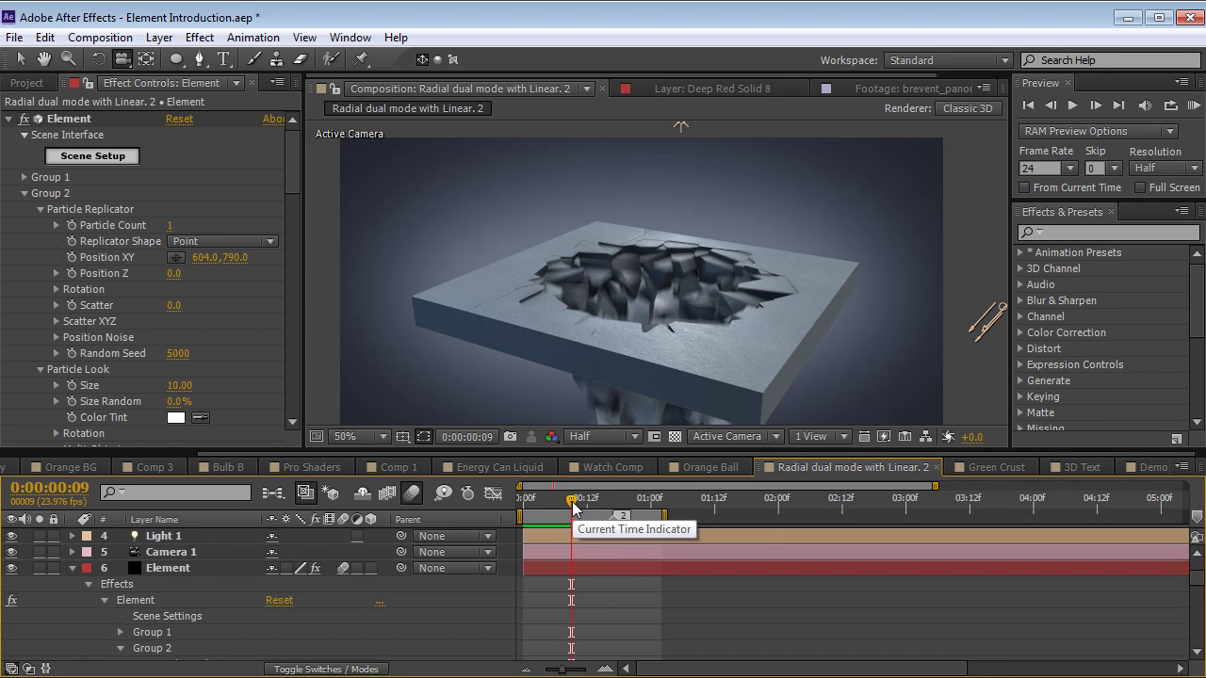
Open the Green Crust composition, preview its animation and move to 0:00:00:23.
{"action": "left_click", "coordinate": [996, 467]}
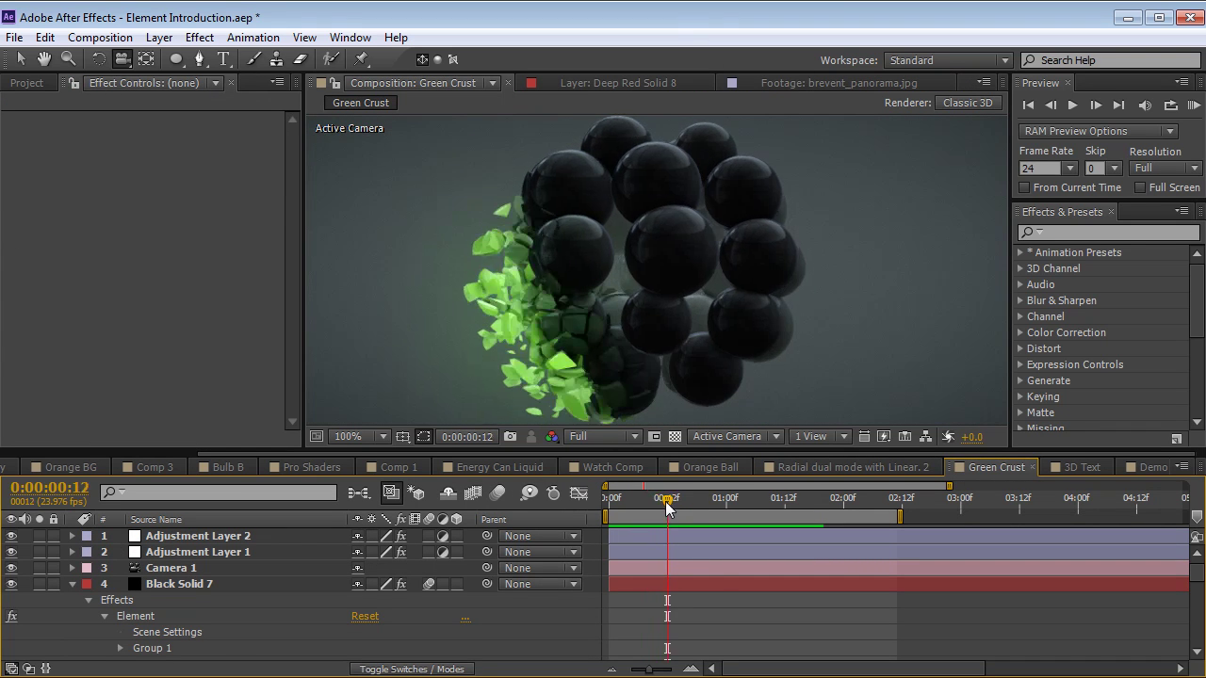
{"action": "key", "text": "KP_0"}
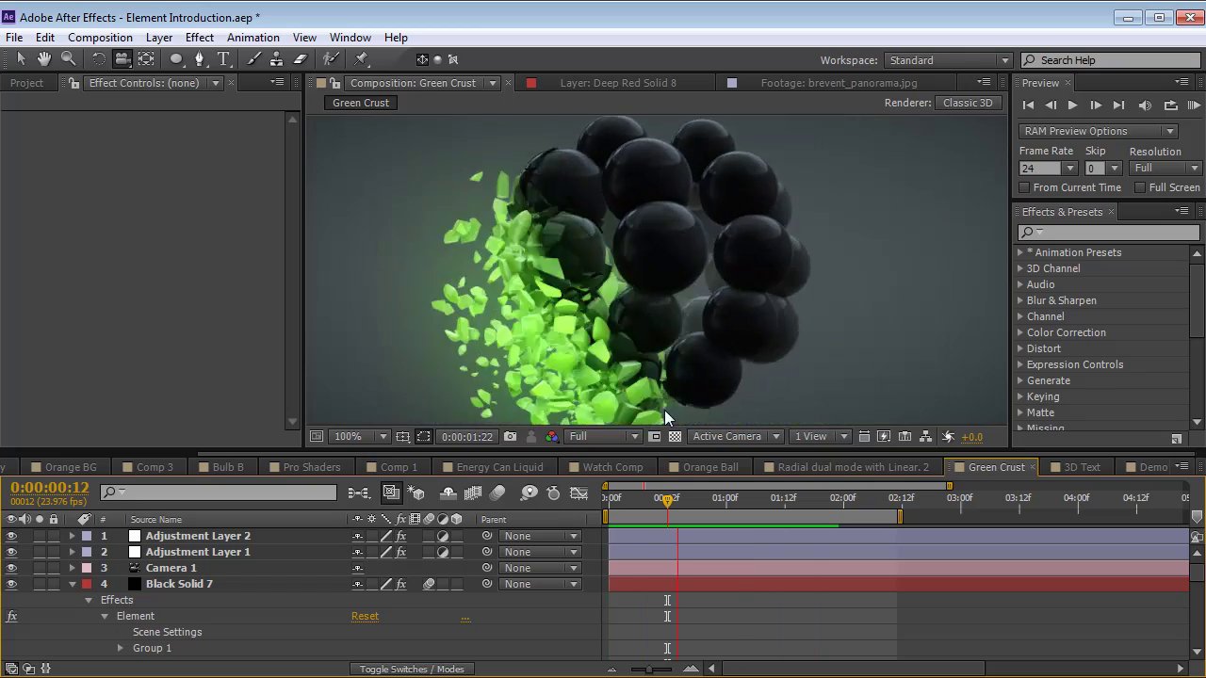
{"action": "key", "text": "space"}
{"action": "left_click_drag", "start_coordinate": [685, 501], "coordinate": [721, 505]}
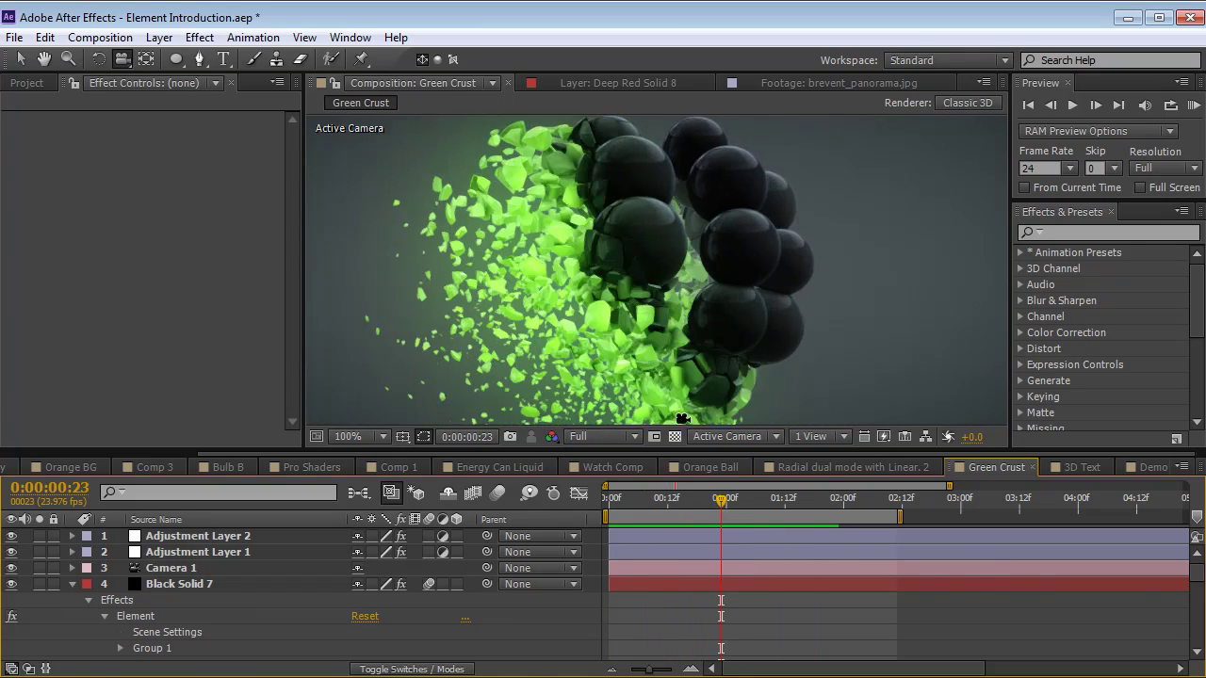
Enlarge the composition view, orbit the camera around the shattering Green Crust spheres and restore the layout.
{"action": "key", "text": "grave"}
{"action": "left_click_drag", "start_coordinate": [667, 423], "coordinate": [856, 393]}
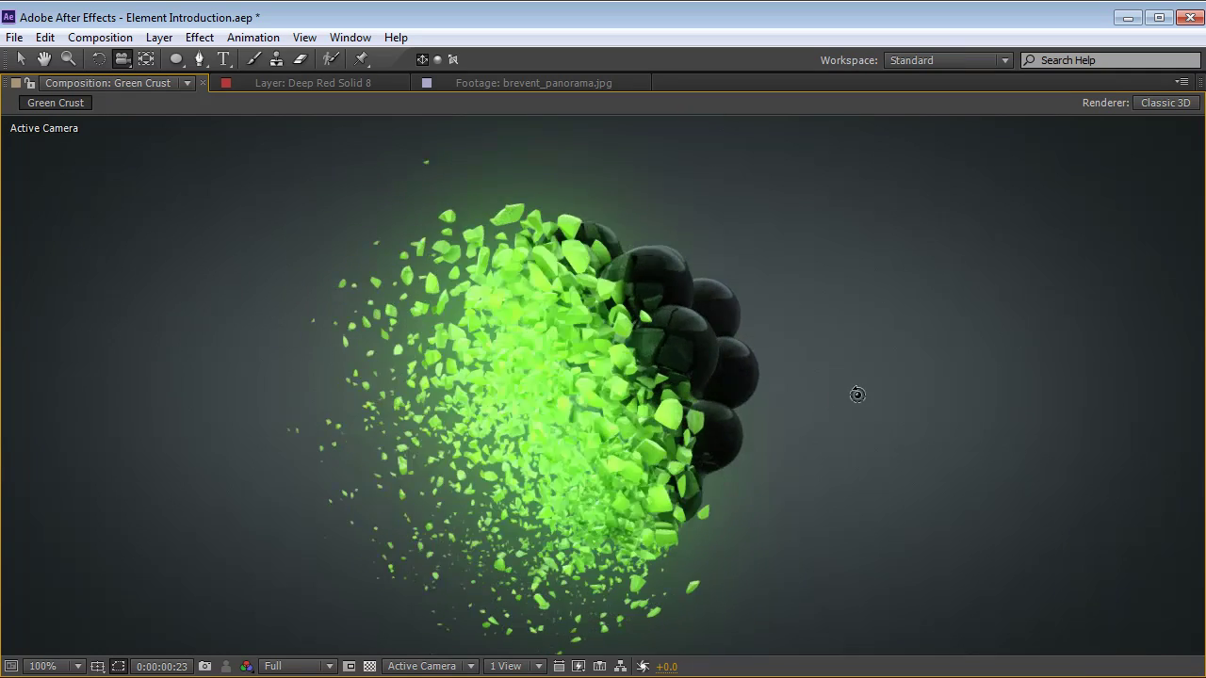
{"action": "left_click_drag", "start_coordinate": [722, 388], "coordinate": [654, 283]}
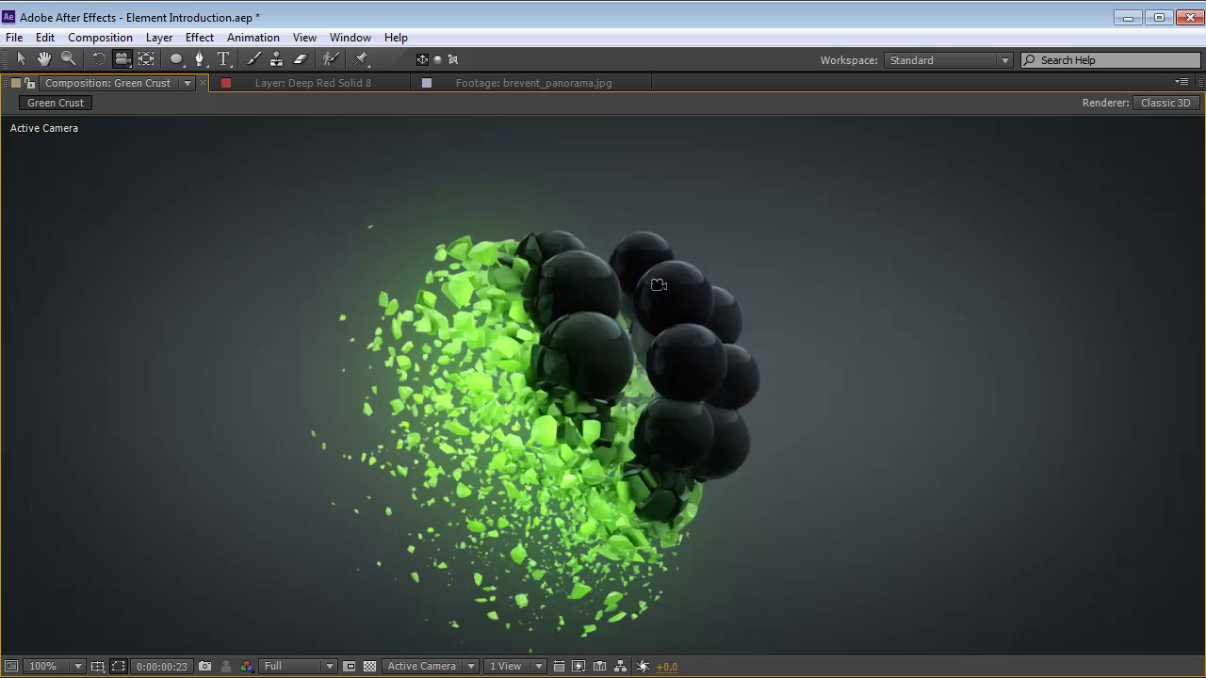
{"action": "key", "text": "grave"}
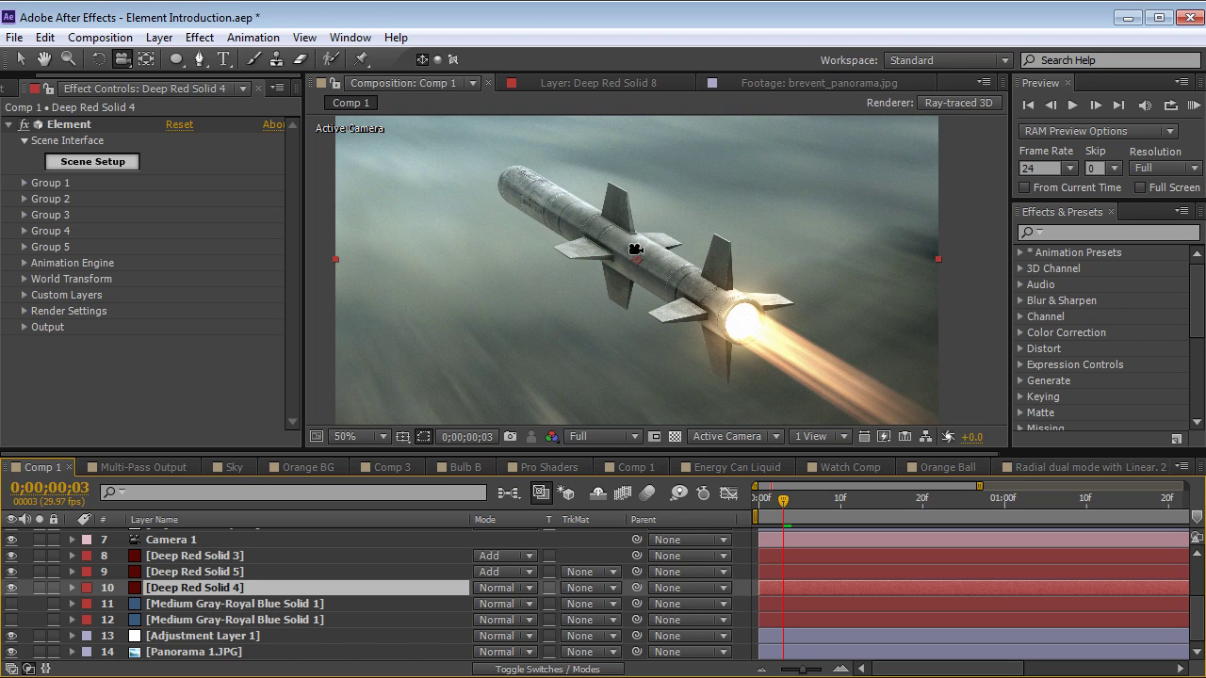
In Comp 1, solo the Deep Red Solid 4 layer to isolate the missile.
{"action": "left_click", "coordinate": [39, 588]}
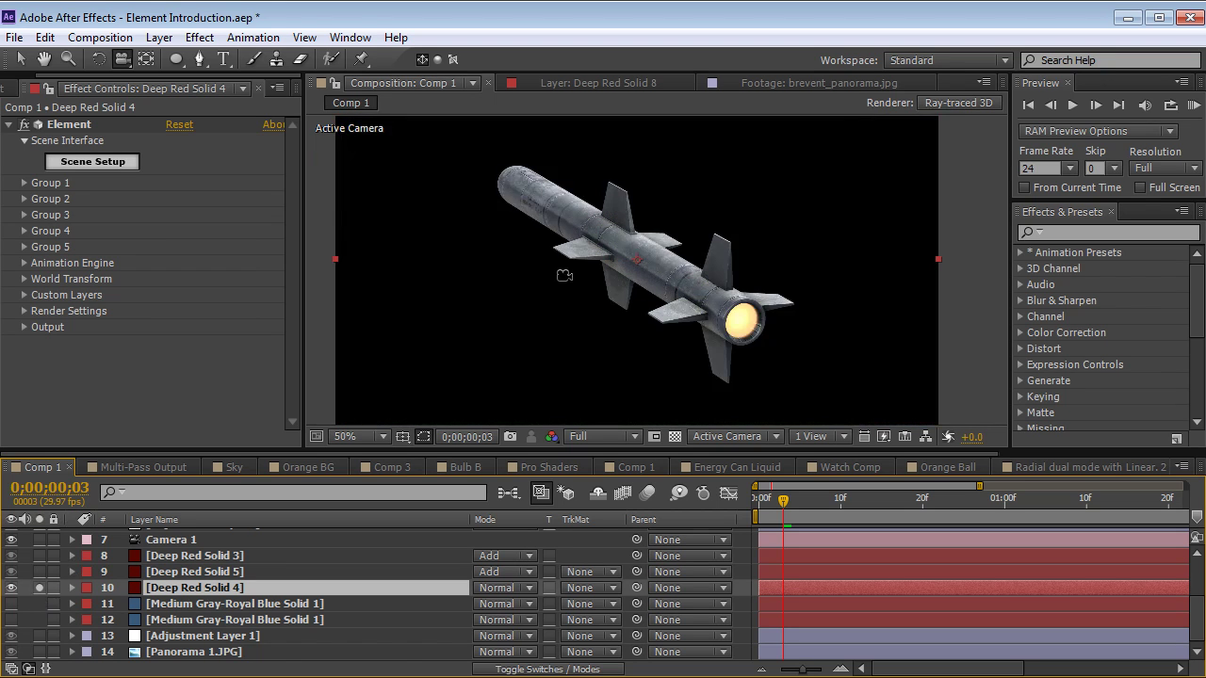
Orbit the camera slightly around the missile and briefly solo the Deep Red Solid 3 and 5 flame layers with it.
{"action": "left_click_drag", "start_coordinate": [565, 275], "coordinate": [562, 268]}
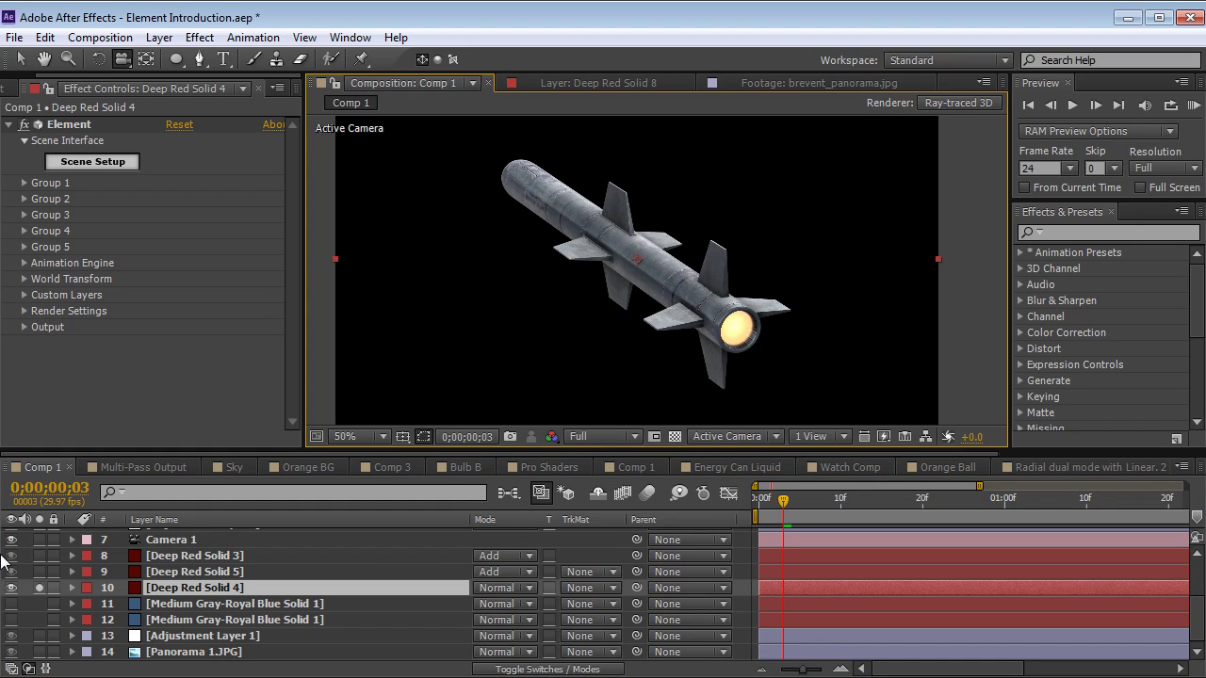
{"action": "left_click", "coordinate": [39, 572]}
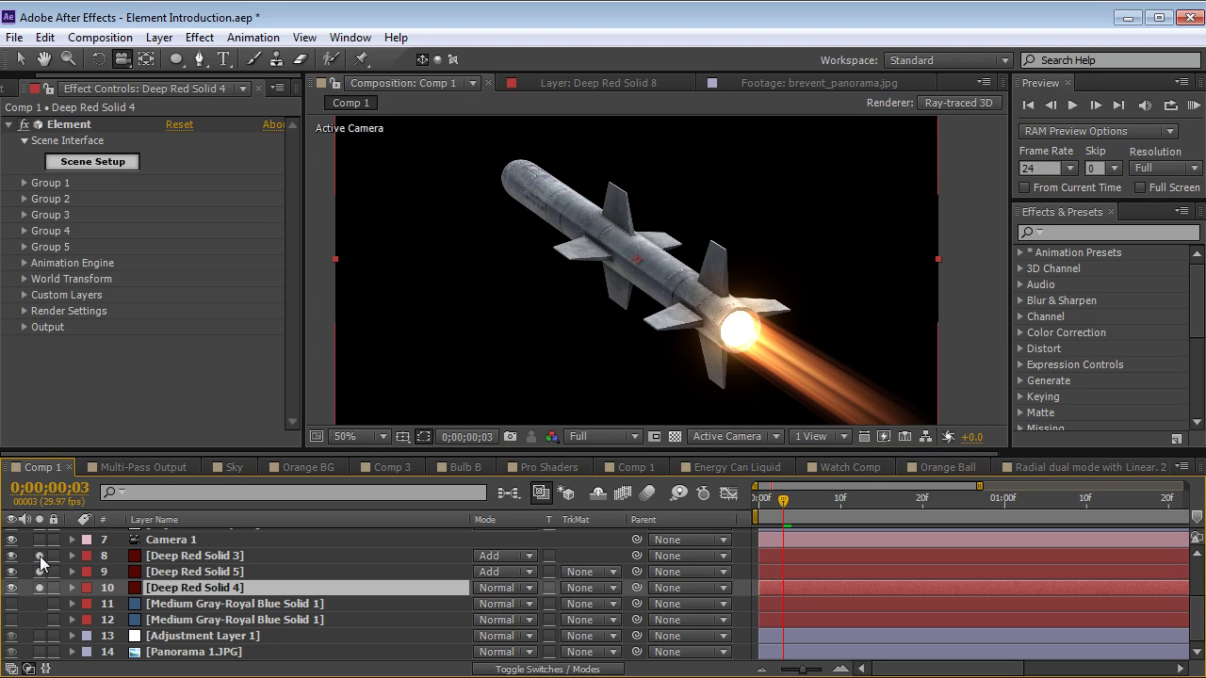
{"action": "left_click", "coordinate": [38, 572]}
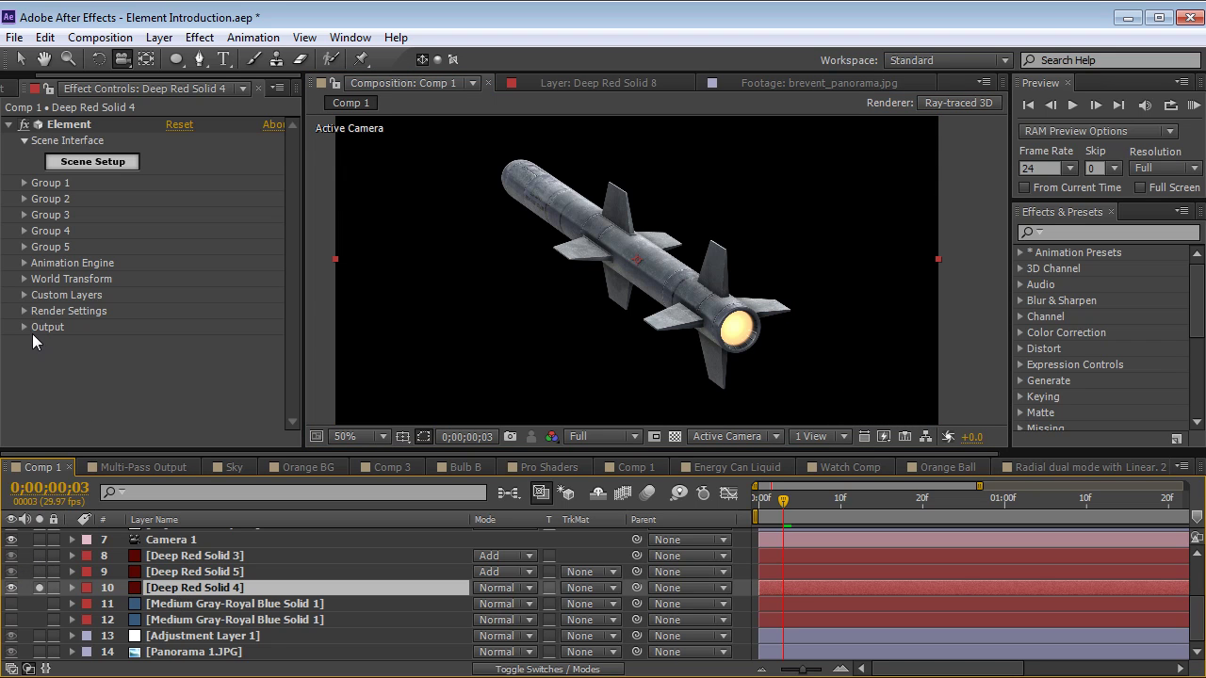
Expand the Element effect's Output settings and show the missile's Illumination pass.
{"action": "left_click", "coordinate": [25, 327]}
{"action": "left_click", "coordinate": [215, 345]}
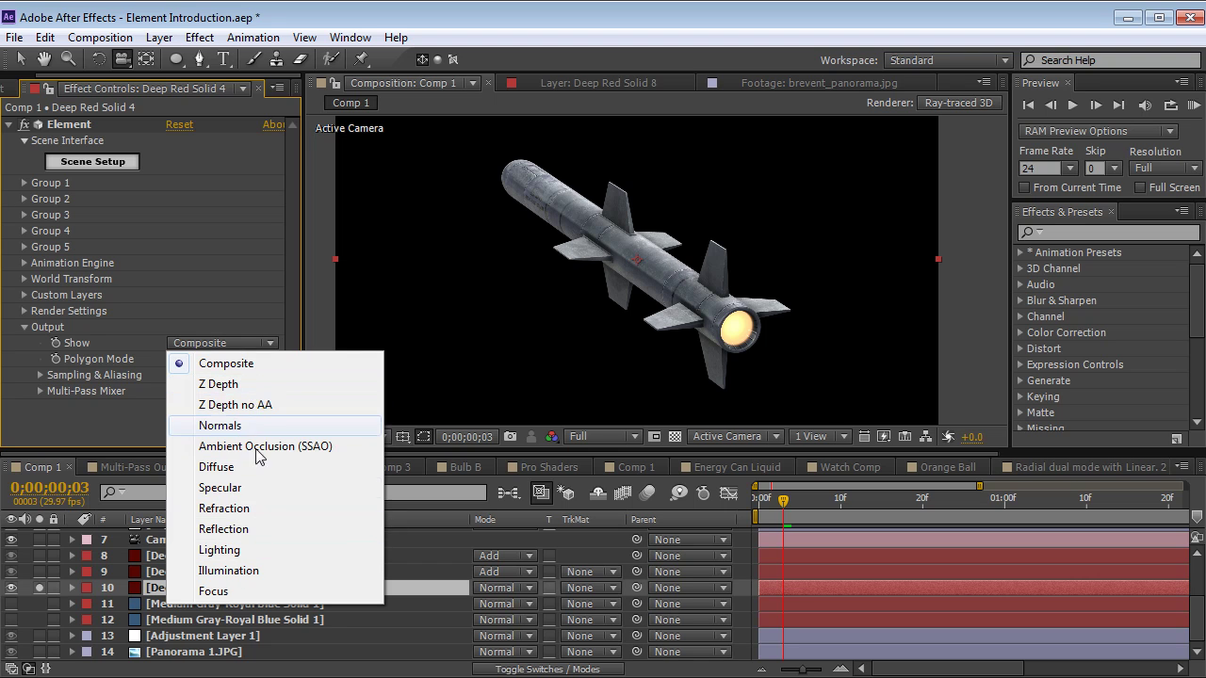
{"action": "left_click", "coordinate": [246, 571]}
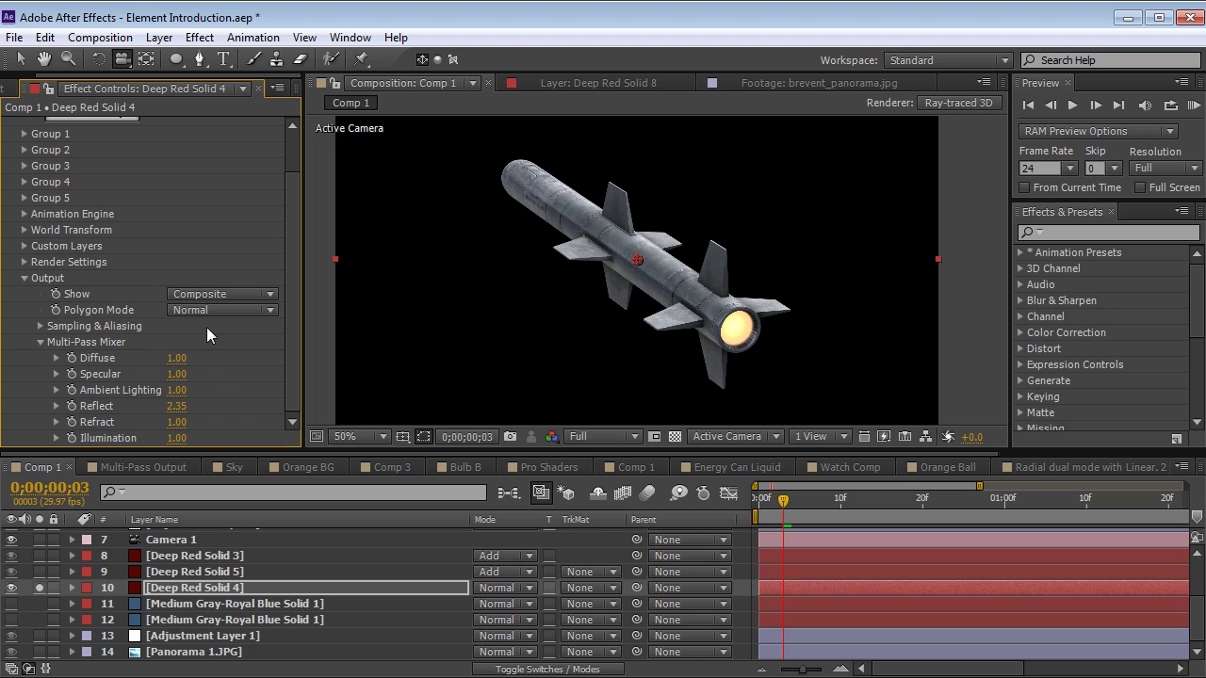
Lower Reflect to 0.51 in the missile's Multi-Pass Mixer, and try other Specular and Illumination levels, undoing both.
{"action": "left_click_drag", "start_coordinate": [176, 374], "coordinate": [194, 374]}
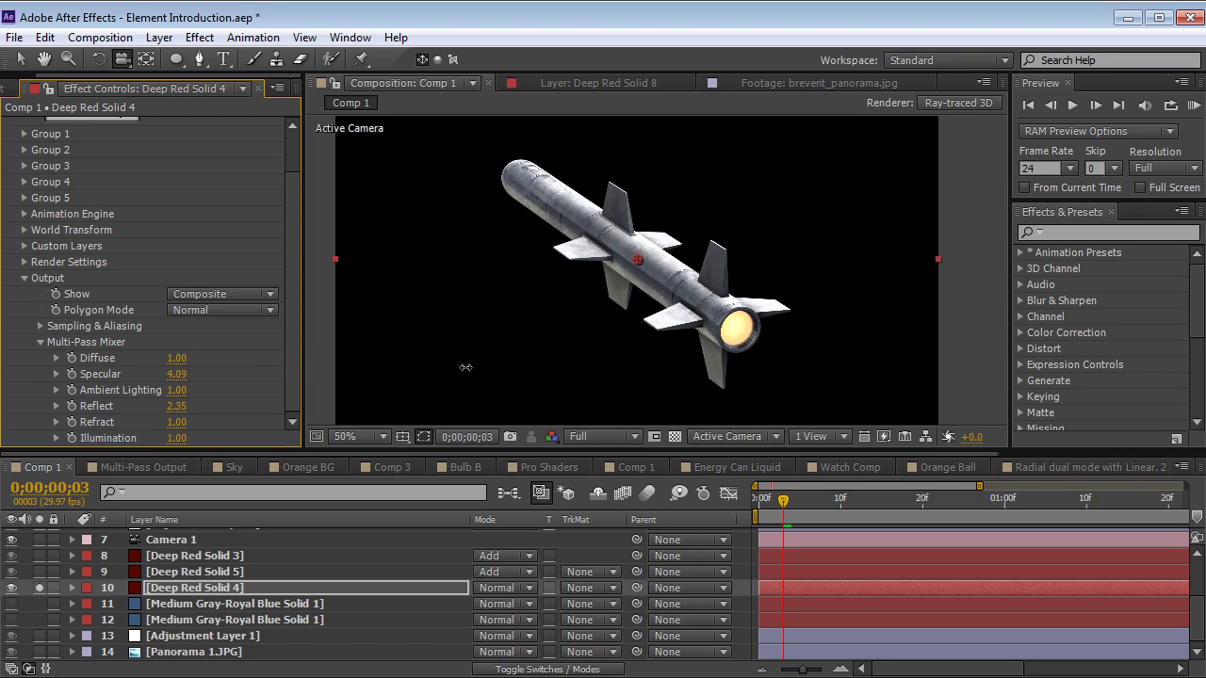
{"action": "left_click_drag", "start_coordinate": [286, 375], "coordinate": [14, 404]}
{"action": "key", "text": "ctrl+z"}
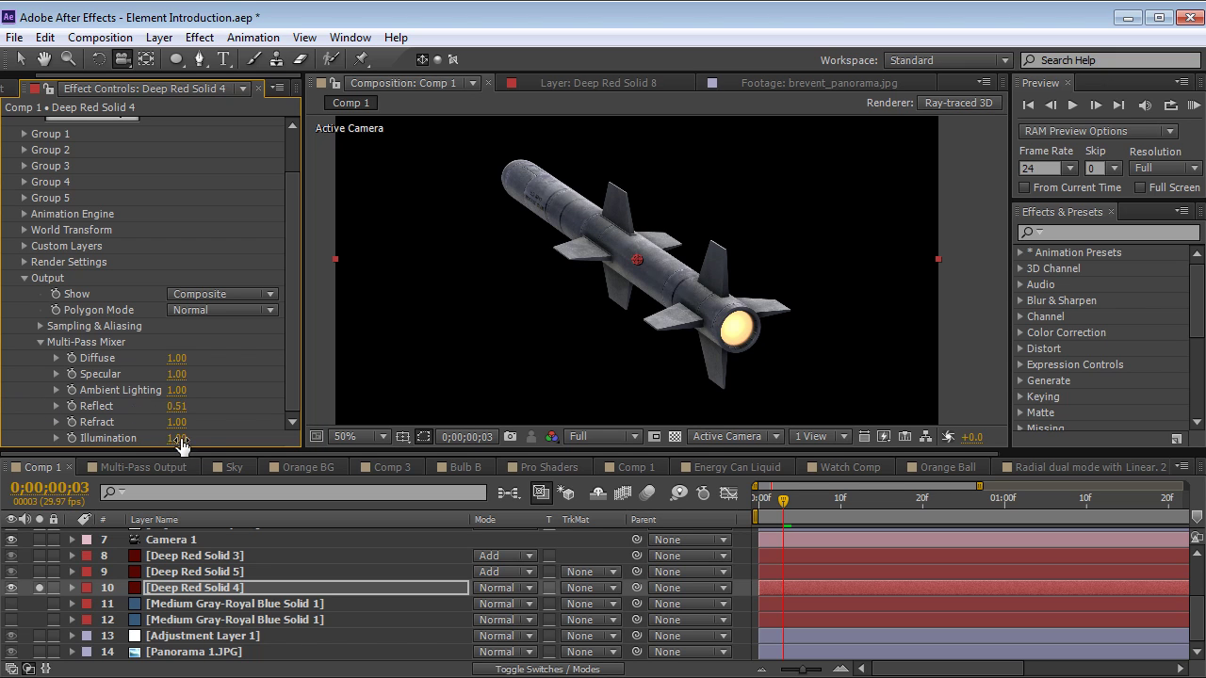
{"action": "left_click_drag", "start_coordinate": [177, 438], "coordinate": [167, 438]}
{"action": "key", "text": "ctrl+z"}
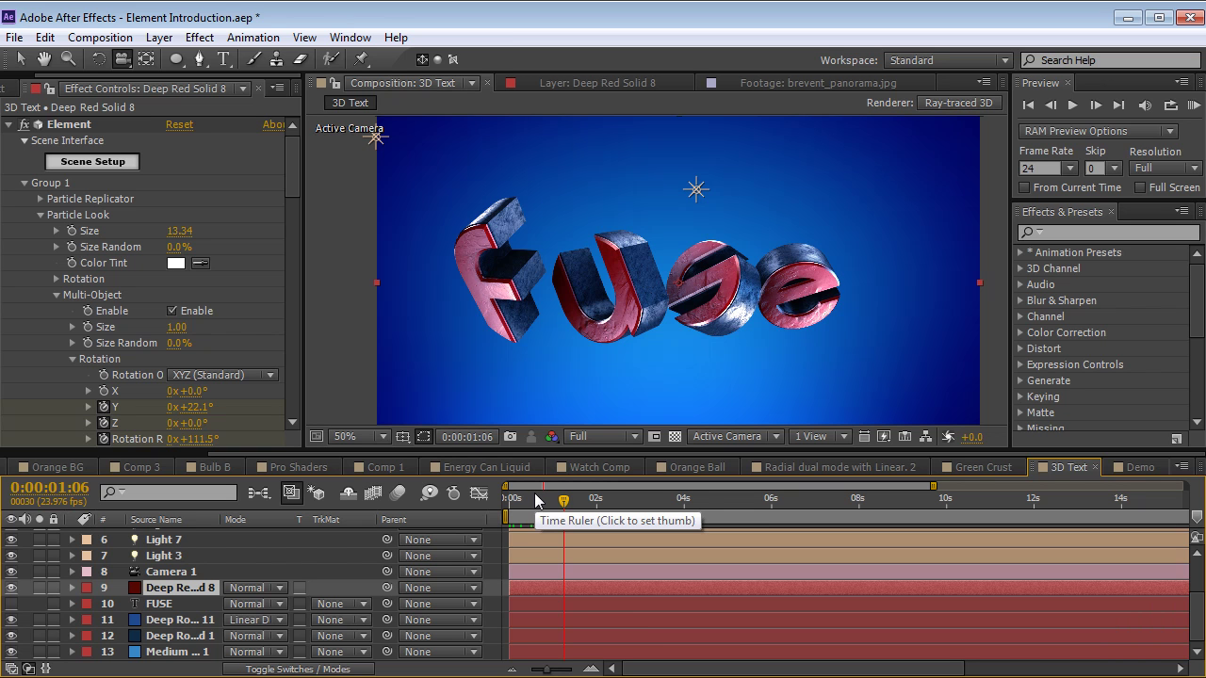
In the 3D Text composition, scrub the letters' animation to 0:00:01:00 and examine the Fuse lettering close up in an enlarged view.
{"action": "left_click_drag", "start_coordinate": [534, 493], "coordinate": [627, 504]}
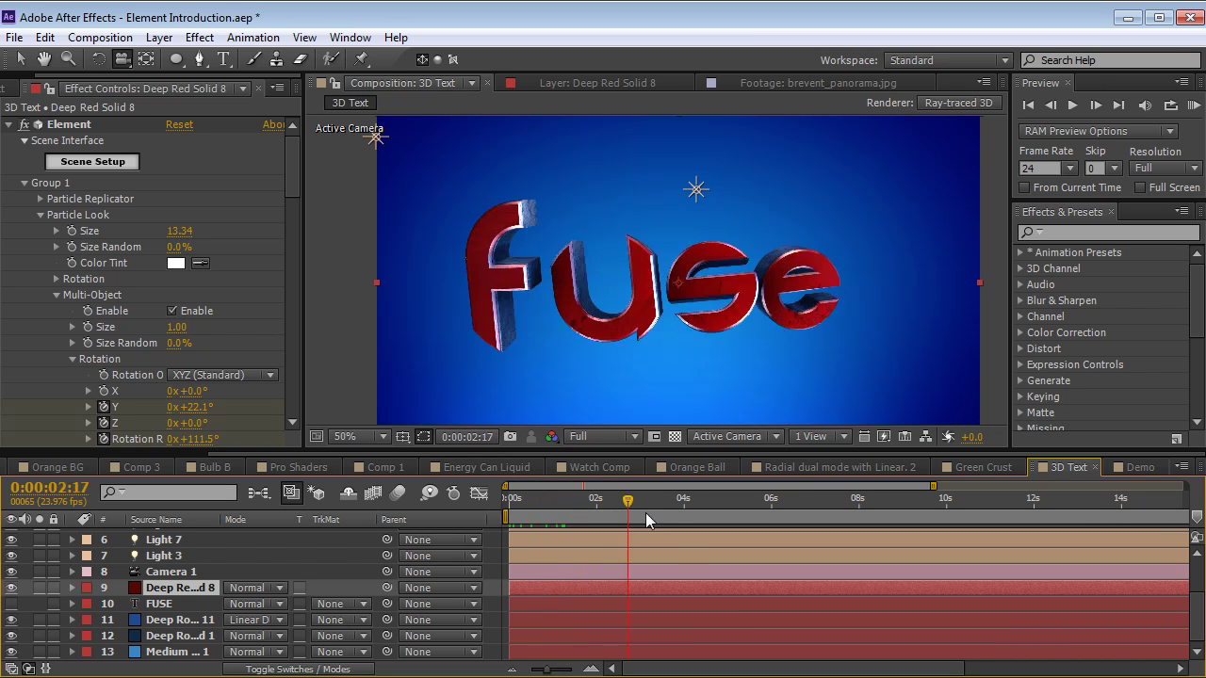
{"action": "left_click_drag", "start_coordinate": [547, 524], "coordinate": [550, 526]}
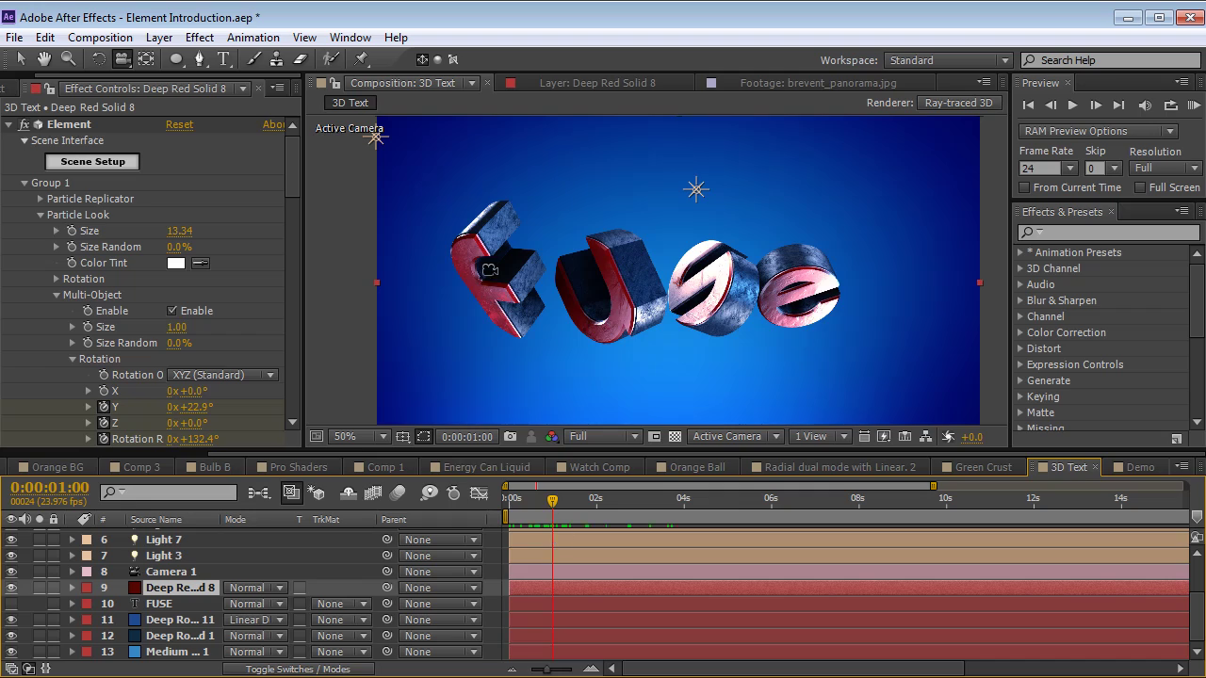
{"action": "scroll", "coordinate": [679, 307], "scroll_direction": "up", "scroll_amount": 1}
{"action": "key", "text": "grave"}
{"action": "key", "text": "grave"}
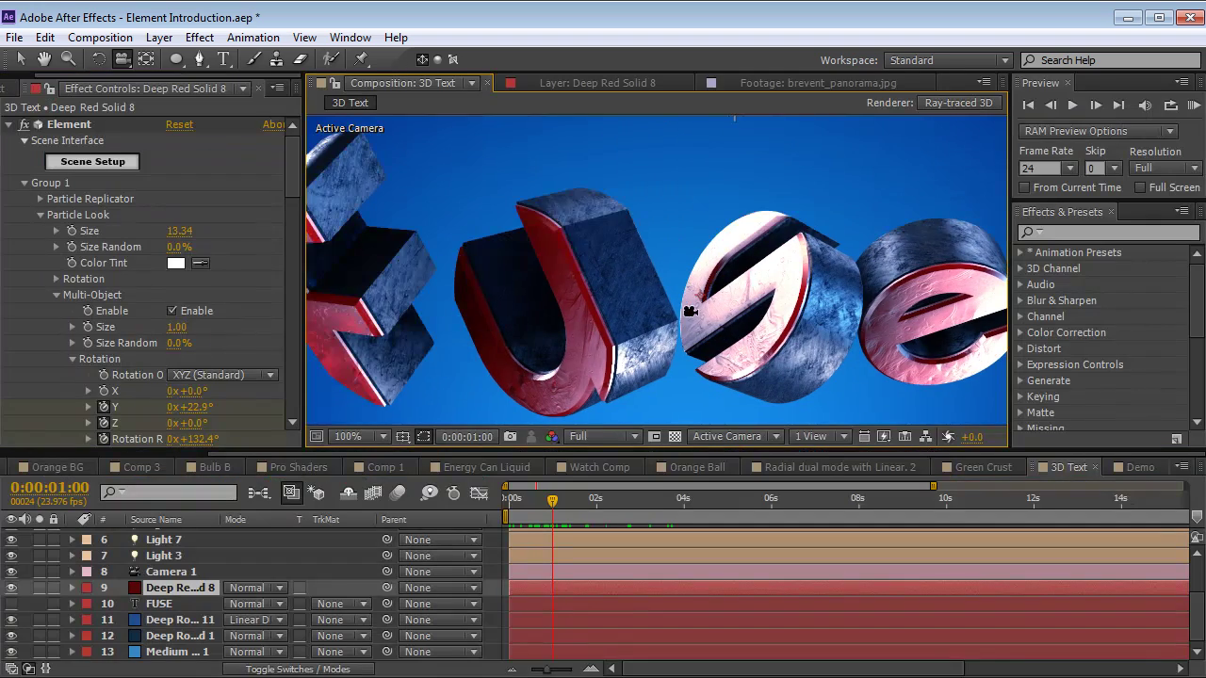
{"action": "left_click_drag", "start_coordinate": [688, 310], "coordinate": [619, 251]}
{"action": "key", "text": "grave"}
{"action": "scroll", "coordinate": [625, 282], "scroll_direction": "down", "scroll_amount": 1}
{"action": "key", "text": "grave"}
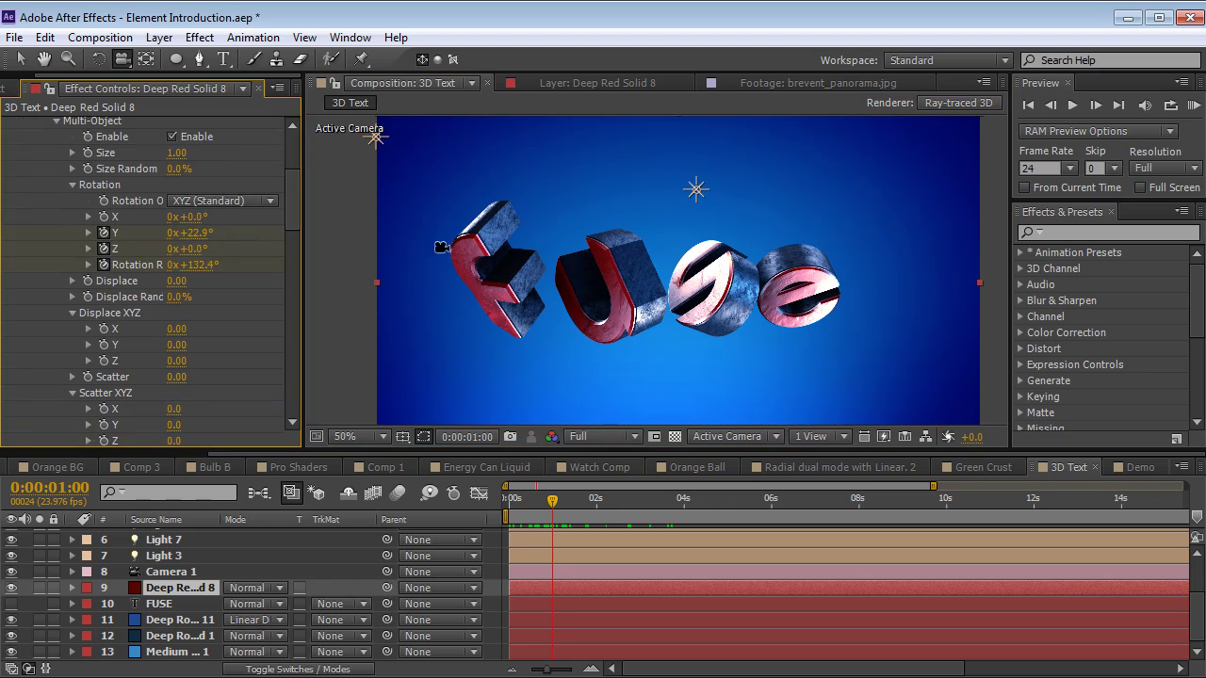
Try a different Multi-Object Rotation Random on the Fuse letters, undo it, and vary their Multi-Object Size Random.
{"action": "left_click_drag", "start_coordinate": [533, 506], "coordinate": [559, 506]}
{"action": "left_click_drag", "start_coordinate": [204, 265], "coordinate": [234, 263]}
{"action": "key", "text": "ctrl+z"}
{"action": "mouse_move", "coordinate": [175, 172]}
{"action": "left_mouse_down"}
{"action": "mouse_move", "coordinate": [245, 172]}
{"action": "mouse_move", "coordinate": [177, 165]}
{"action": "left_mouse_up"}
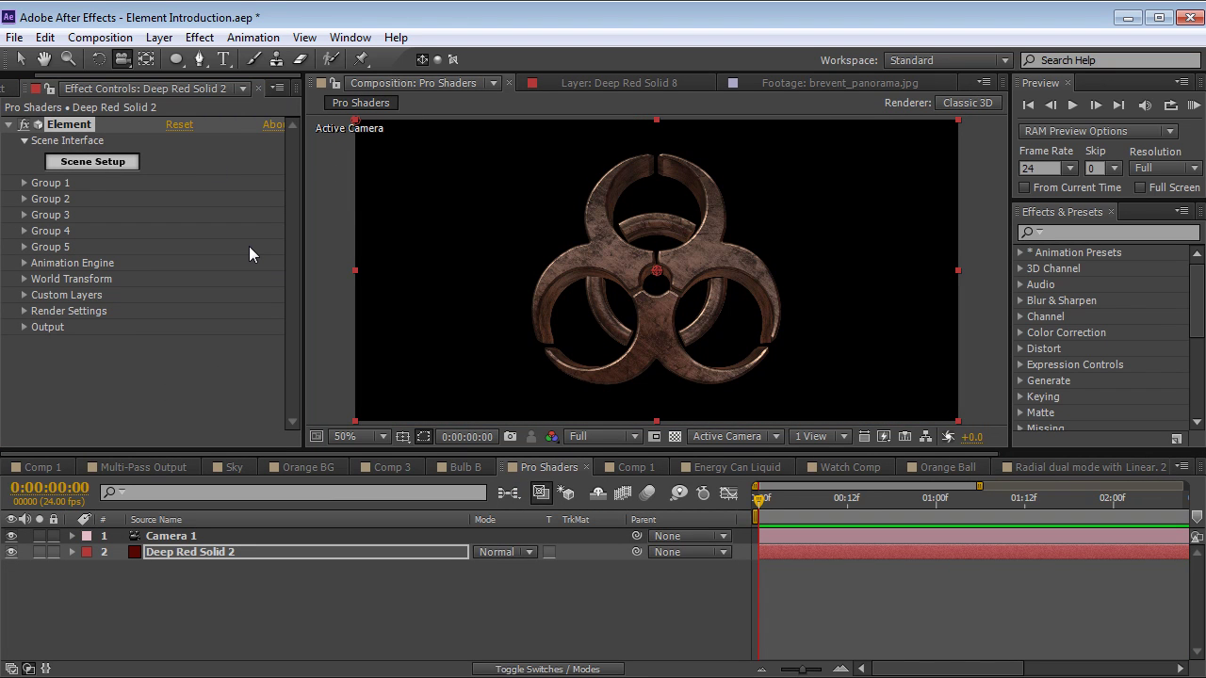
Open Scene Setup for the Pro Shaders biohazard model, rotate the model and review its bronze material's textures and basic settings.
{"action": "left_click", "coordinate": [92, 162]}
{"action": "left_click_drag", "start_coordinate": [358, 256], "coordinate": [353, 289]}
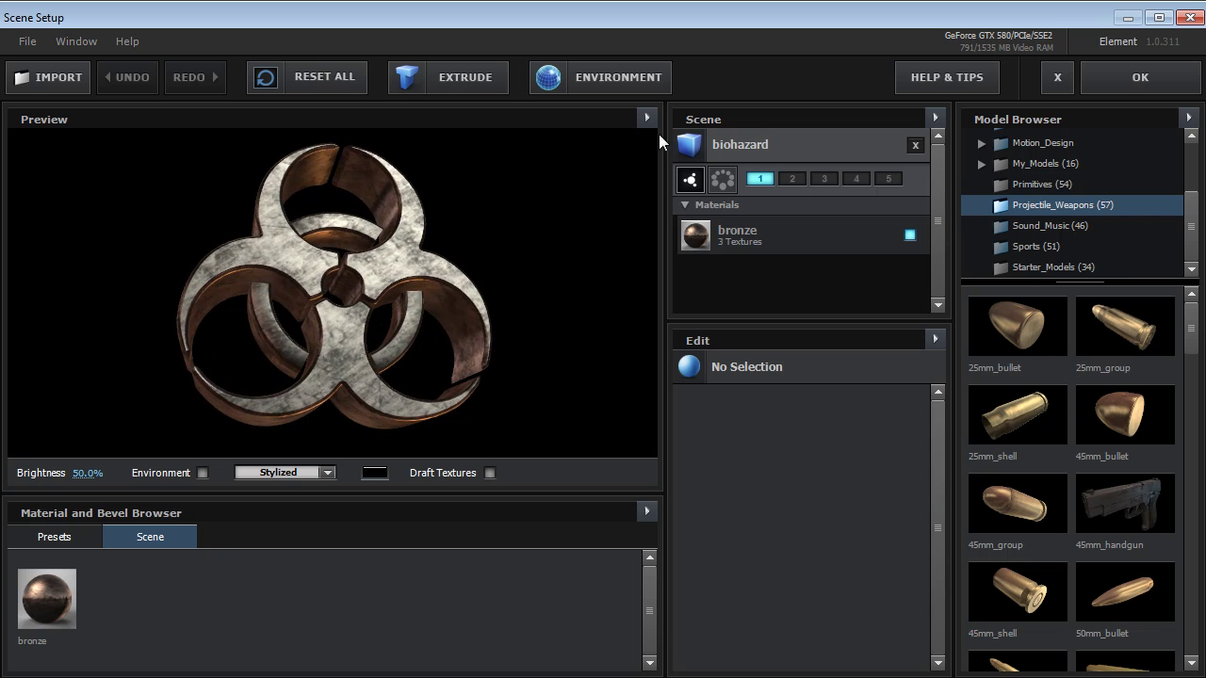
{"action": "left_click", "coordinate": [772, 151]}
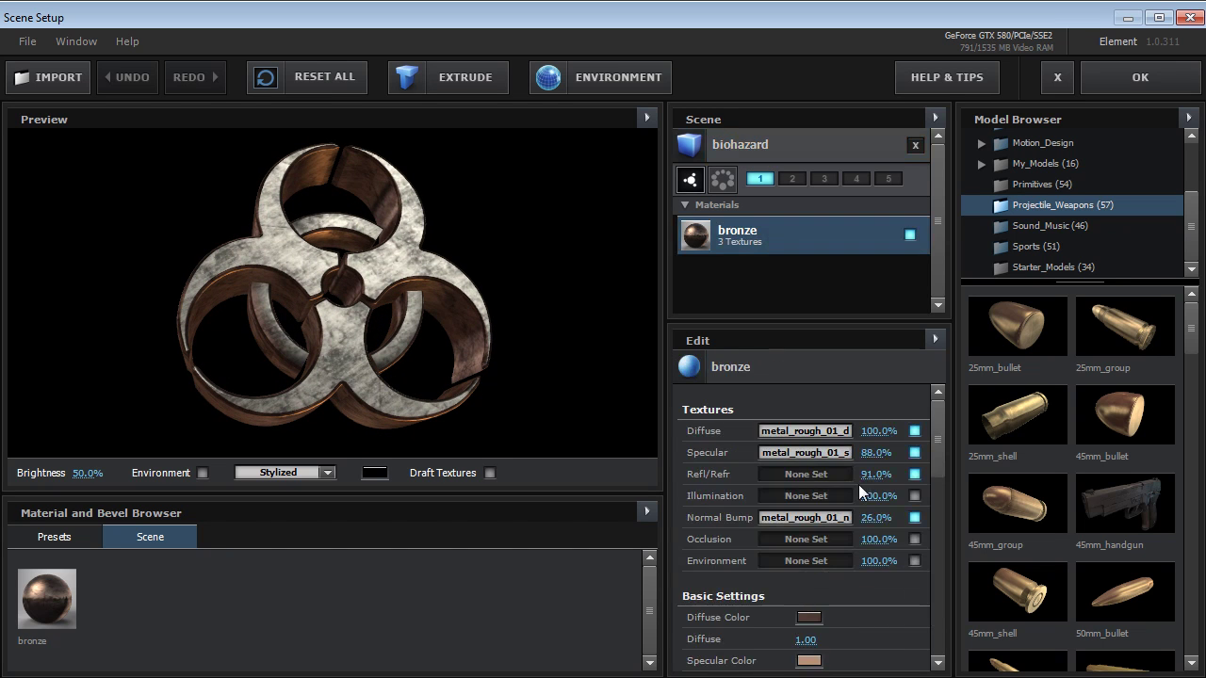
{"action": "left_click_drag", "start_coordinate": [939, 431], "coordinate": [936, 476]}
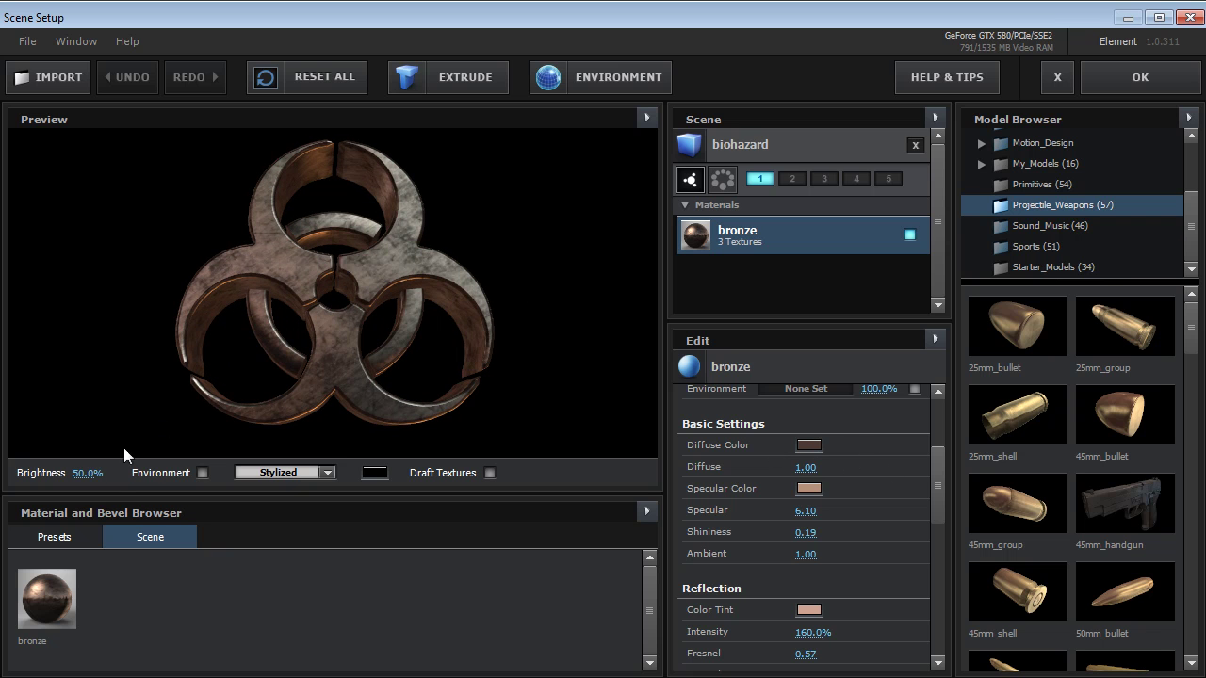
Browse the material presets, enlarge the Material and Bevel Browser and look through the Pro_Shaders Metal folder.
{"action": "left_click", "coordinate": [64, 541]}
{"action": "left_click_drag", "start_coordinate": [648, 582], "coordinate": [643, 618]}
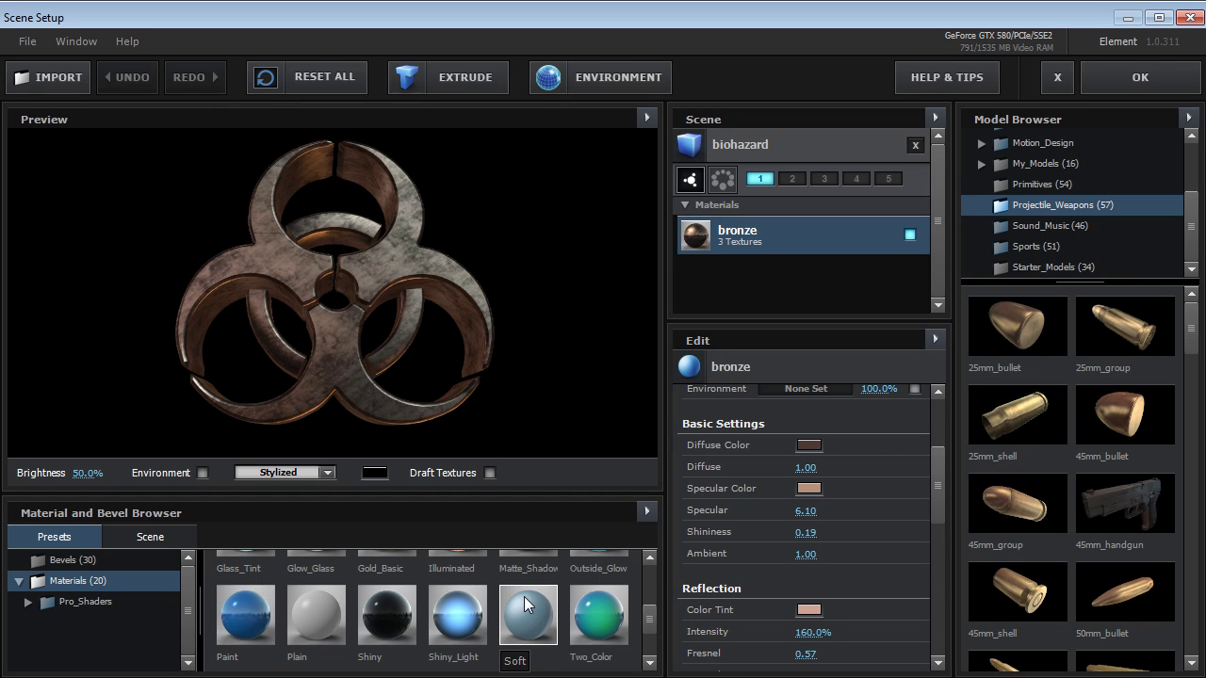
{"action": "left_click", "coordinate": [92, 610]}
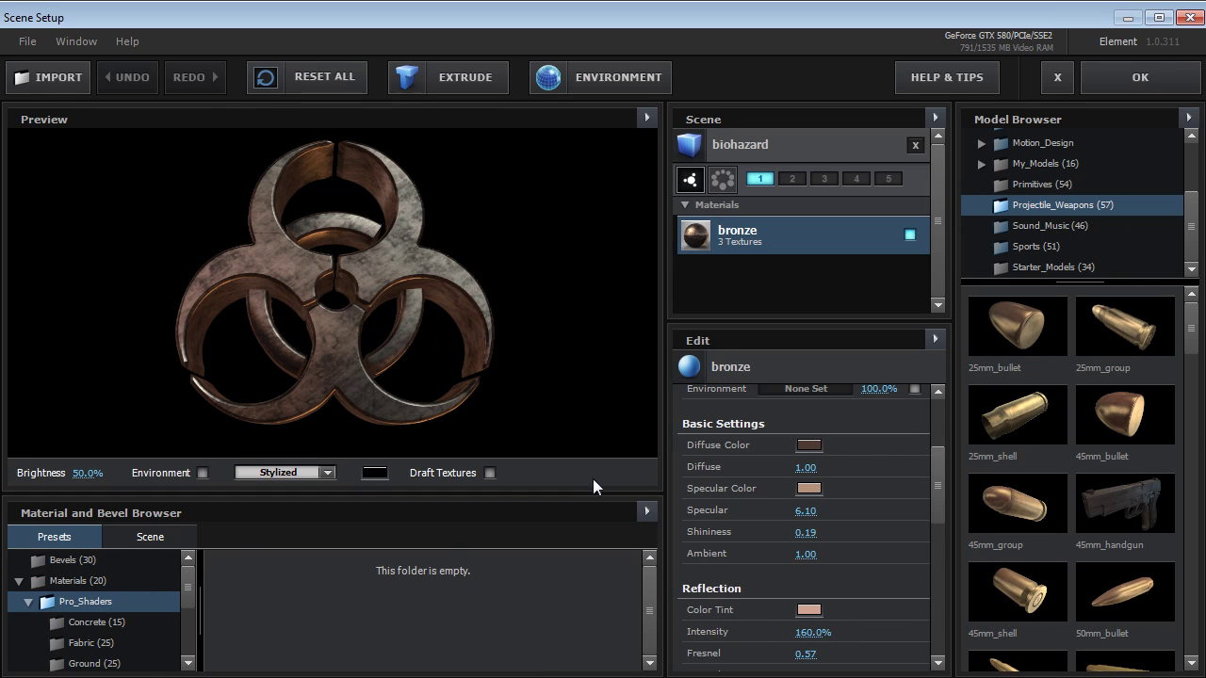
{"action": "left_click_drag", "start_coordinate": [498, 493], "coordinate": [496, 443]}
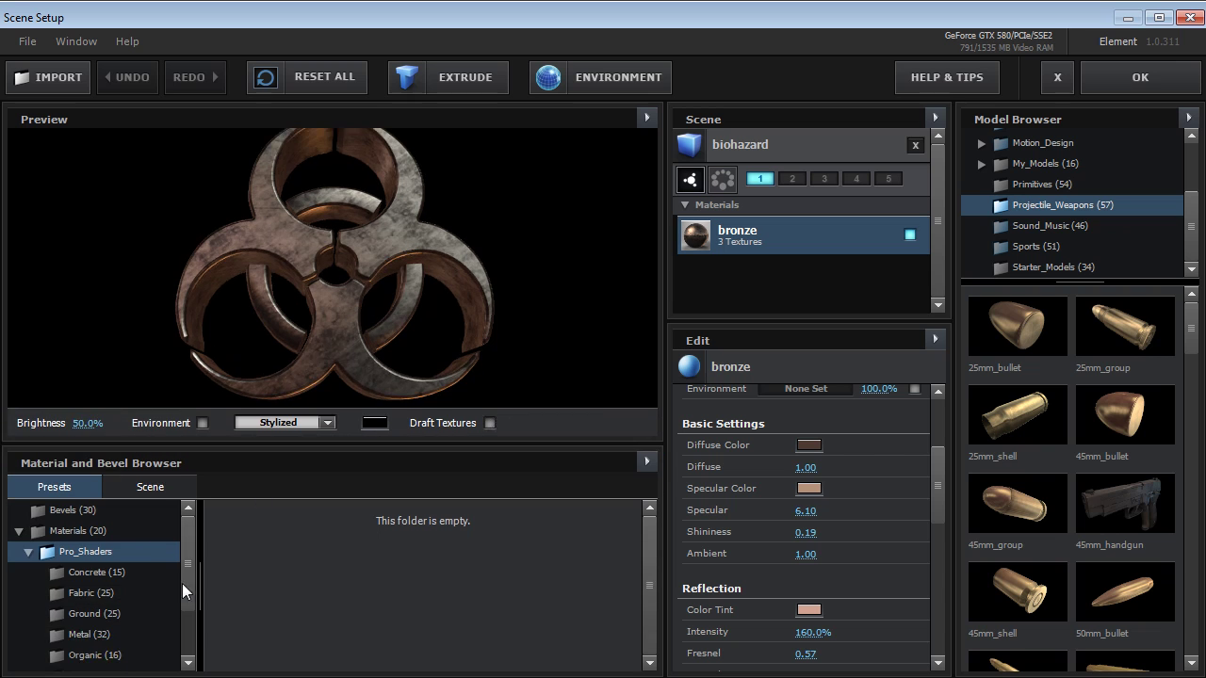
{"action": "scroll", "coordinate": [185, 579], "scroll_direction": "down", "scroll_amount": 2}
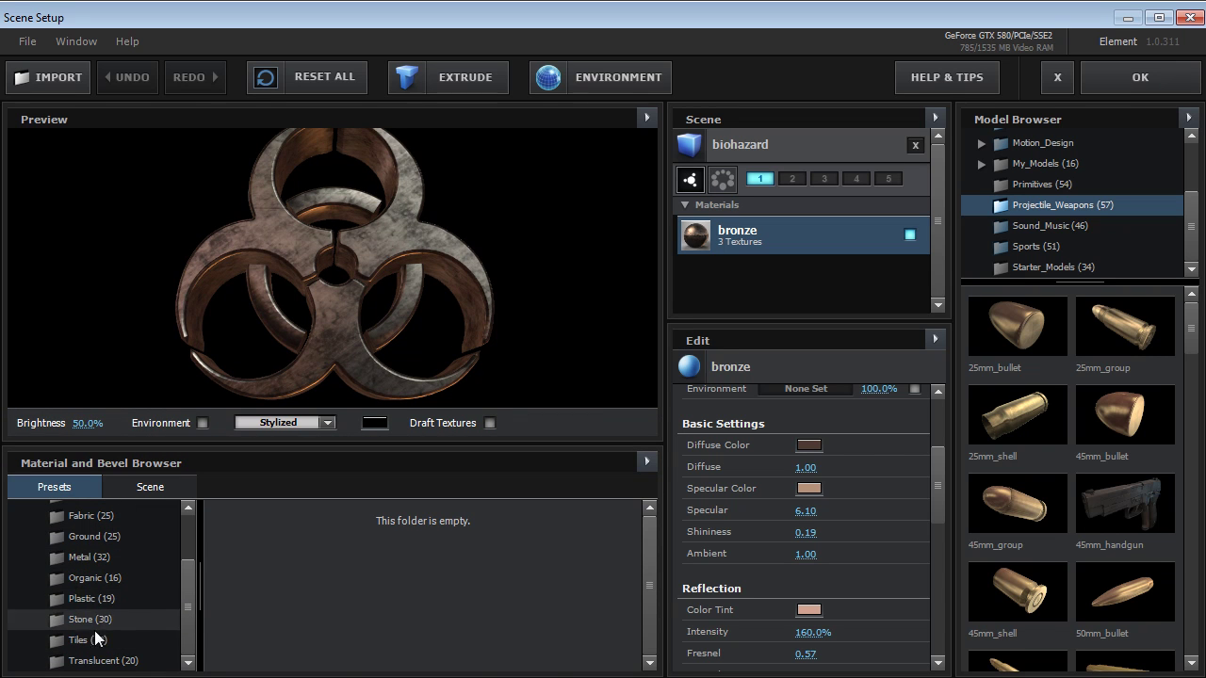
{"action": "left_click", "coordinate": [102, 557]}
{"action": "left_click_drag", "start_coordinate": [646, 534], "coordinate": [638, 602]}
Try several Metal shaders on the biohazard model, including metal_painted, finishing with metal_grunge_painted_08, and rotate the model.
{"action": "double_click", "coordinate": [451, 516]}
{"action": "mouse_move", "coordinate": [358, 317]}
{"action": "left_mouse_down"}
{"action": "mouse_move", "coordinate": [320, 316]}
{"action": "mouse_move", "coordinate": [348, 298]}
{"action": "mouse_move", "coordinate": [342, 311]}
{"action": "left_mouse_up"}
{"action": "left_click_drag", "start_coordinate": [381, 597], "coordinate": [391, 332]}
{"action": "left_click_drag", "start_coordinate": [263, 614], "coordinate": [370, 300]}
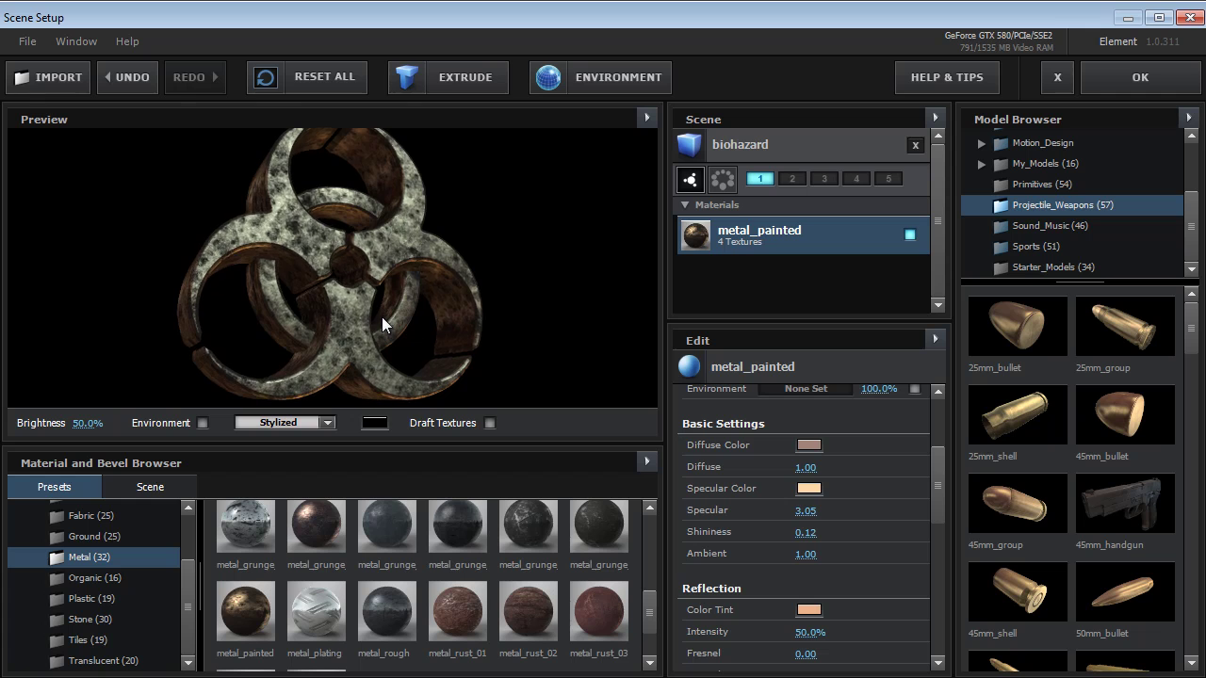
{"action": "left_click_drag", "start_coordinate": [397, 525], "coordinate": [345, 324]}
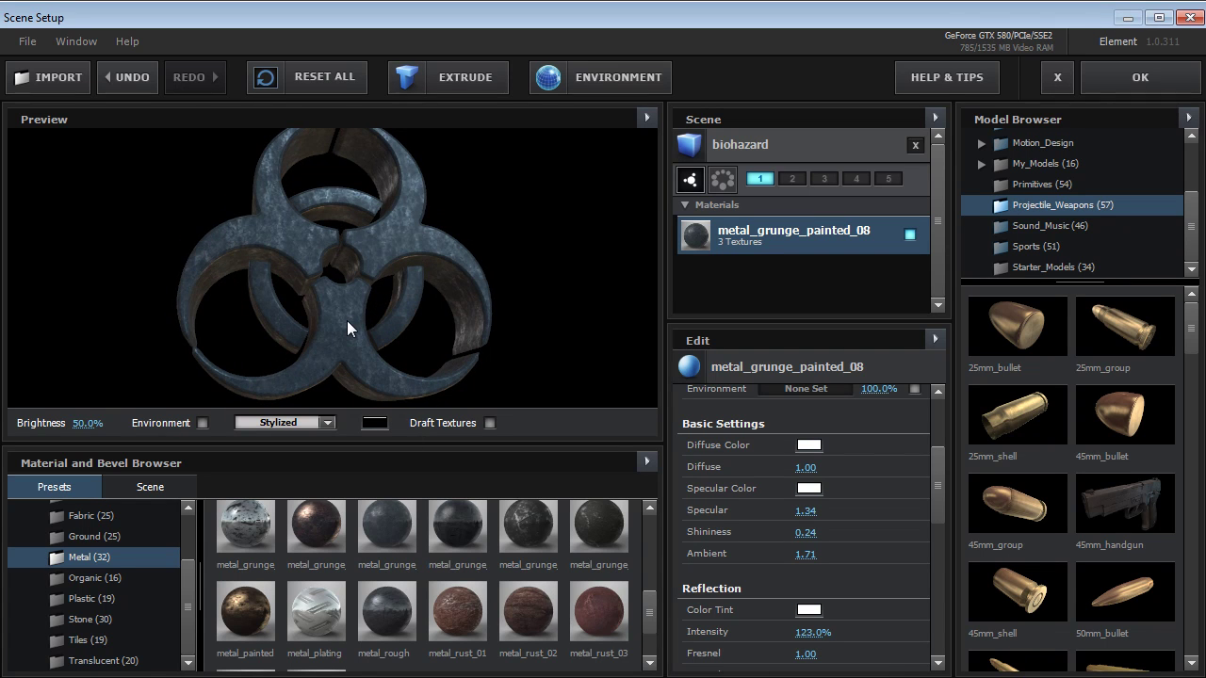
{"action": "left_click_drag", "start_coordinate": [349, 321], "coordinate": [332, 292]}
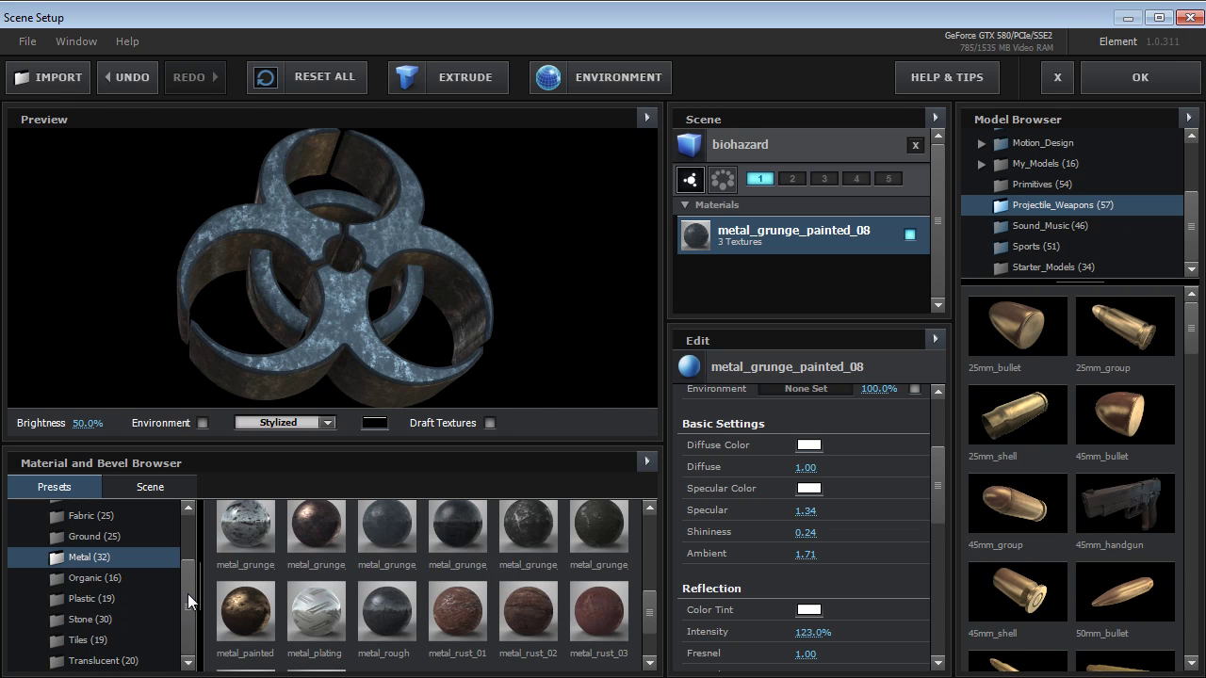
Apply the Translucent caustic_water shader to the biohazard model and turn on the environment in the preview.
{"action": "left_click", "coordinate": [104, 660]}
{"action": "left_click_drag", "start_coordinate": [650, 594], "coordinate": [634, 524]}
{"action": "left_click_drag", "start_coordinate": [457, 549], "coordinate": [375, 274]}
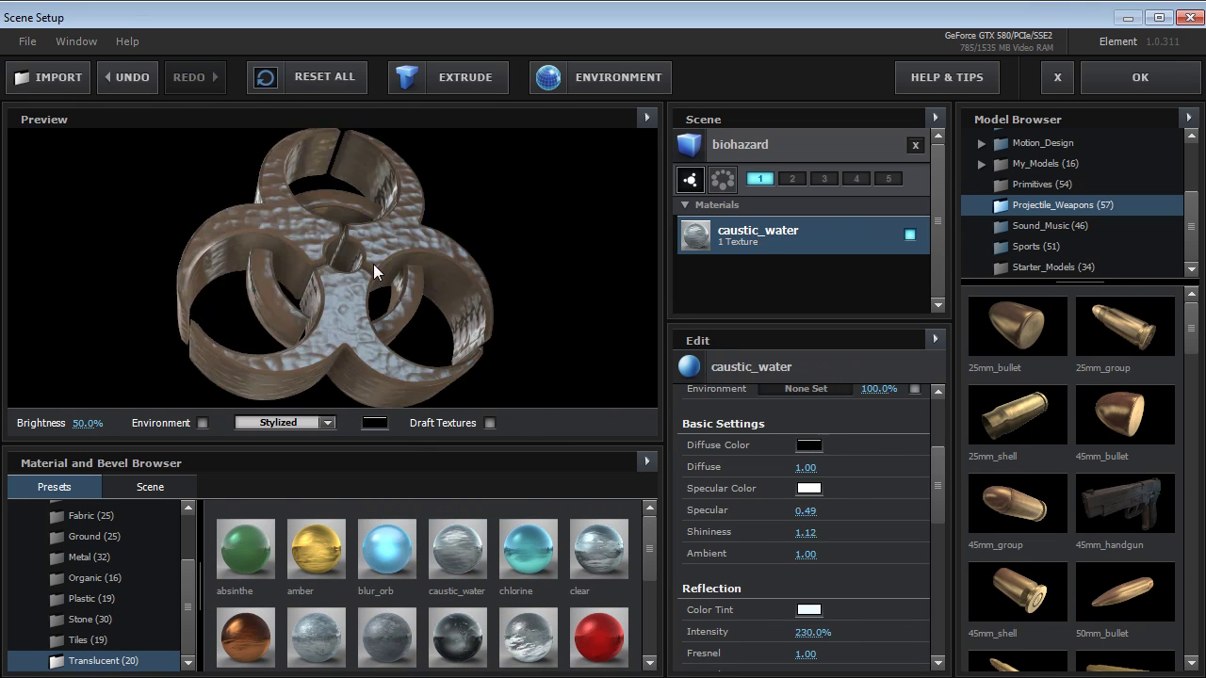
{"action": "left_click", "coordinate": [202, 423]}
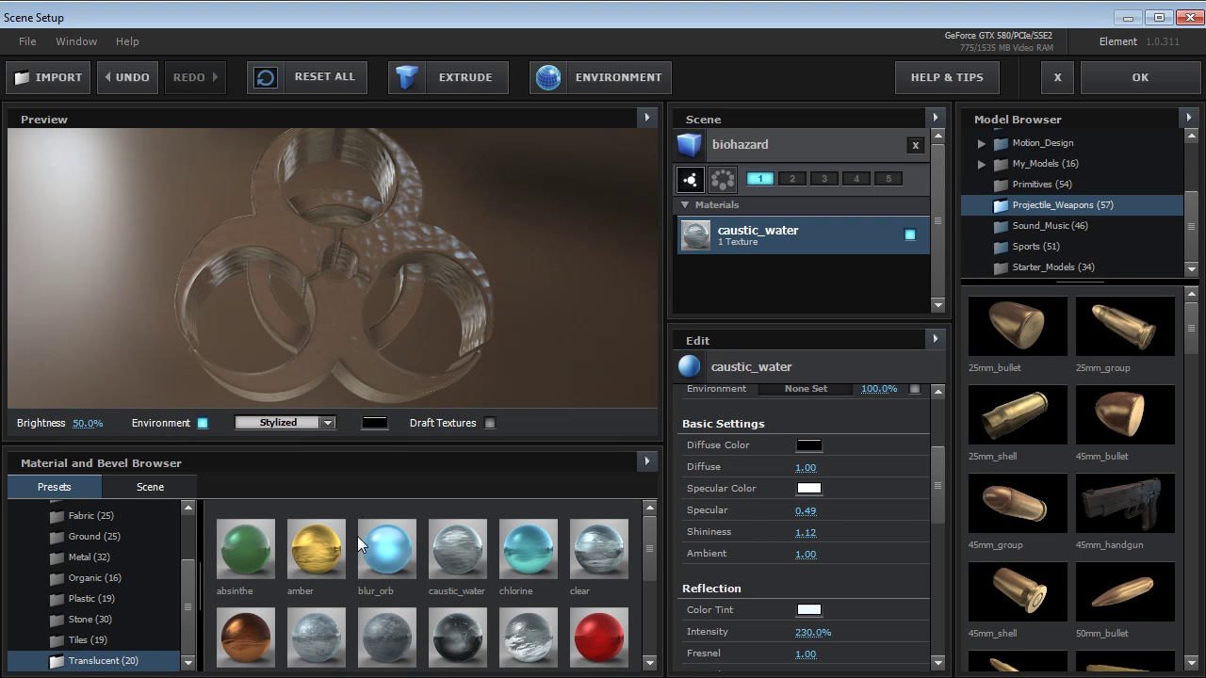
{"action": "mouse_move", "coordinate": [338, 272]}
{"action": "left_mouse_down"}
{"action": "mouse_move", "coordinate": [406, 281]}
{"action": "mouse_move", "coordinate": [317, 284]}
{"action": "left_mouse_up"}
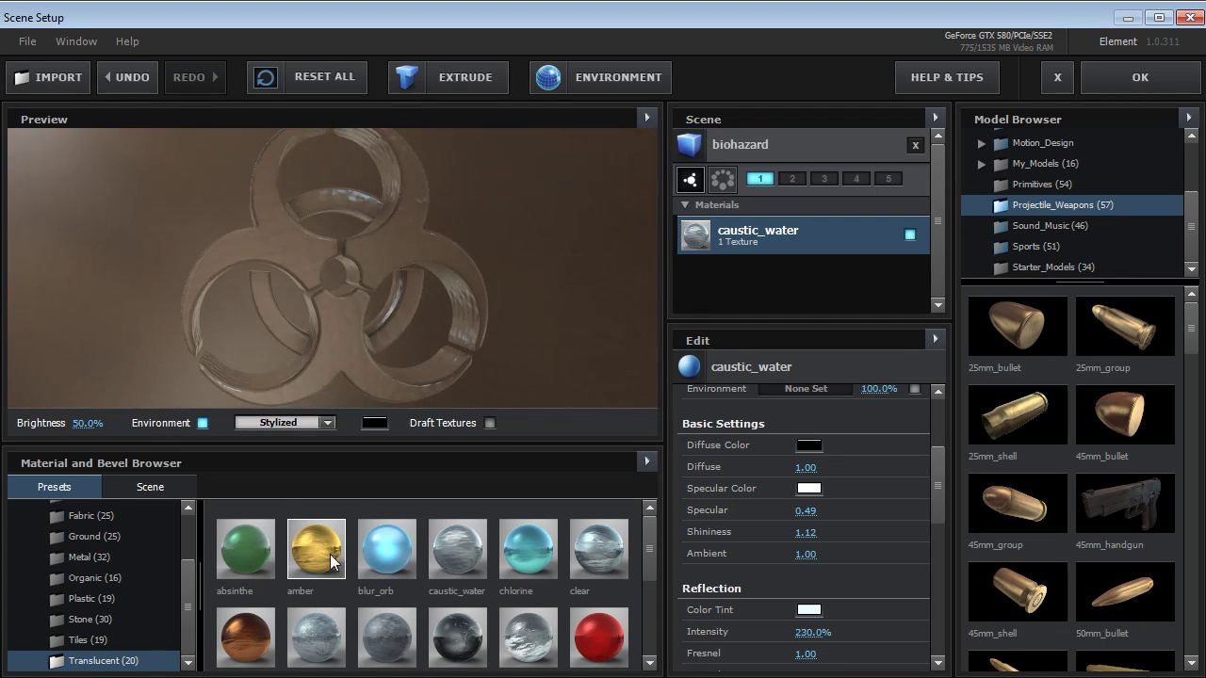
Replace the biohazard's material with the Translucent frost, gummy and clear shaders one after another.
{"action": "left_click_drag", "start_coordinate": [313, 627], "coordinate": [336, 297]}
{"action": "scroll", "coordinate": [641, 519], "scroll_direction": "down", "scroll_amount": 2}
{"action": "left_click_drag", "start_coordinate": [595, 603], "coordinate": [370, 222]}
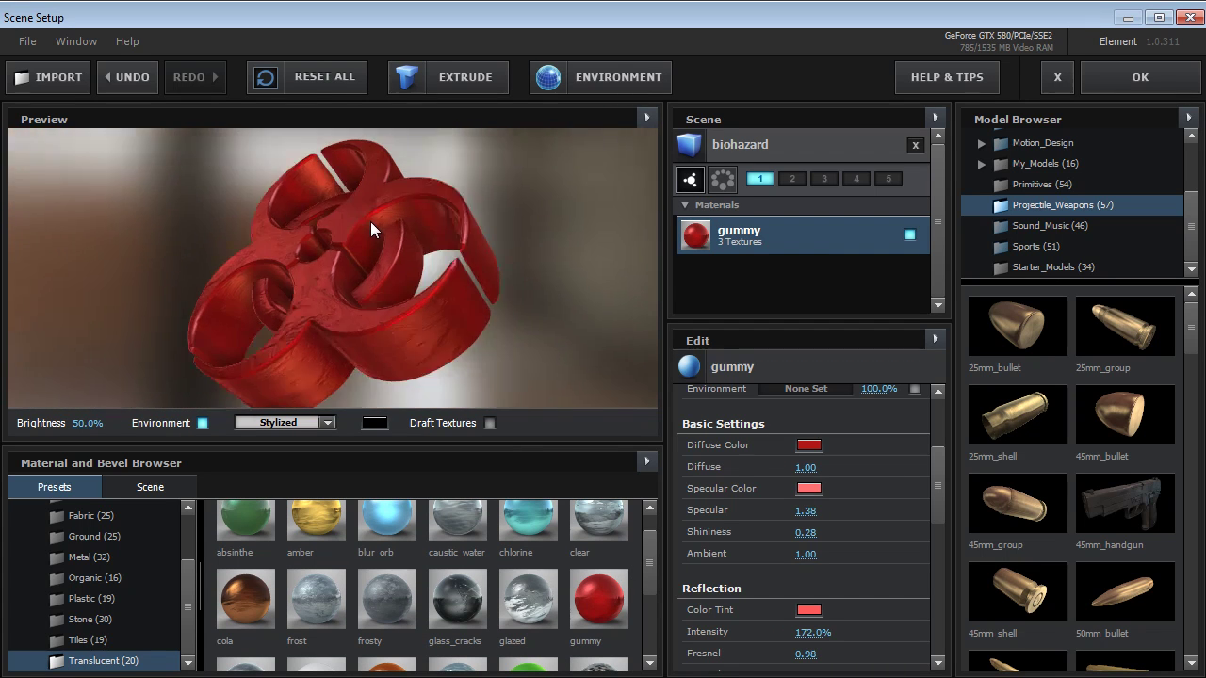
{"action": "left_click_drag", "start_coordinate": [601, 516], "coordinate": [382, 353]}
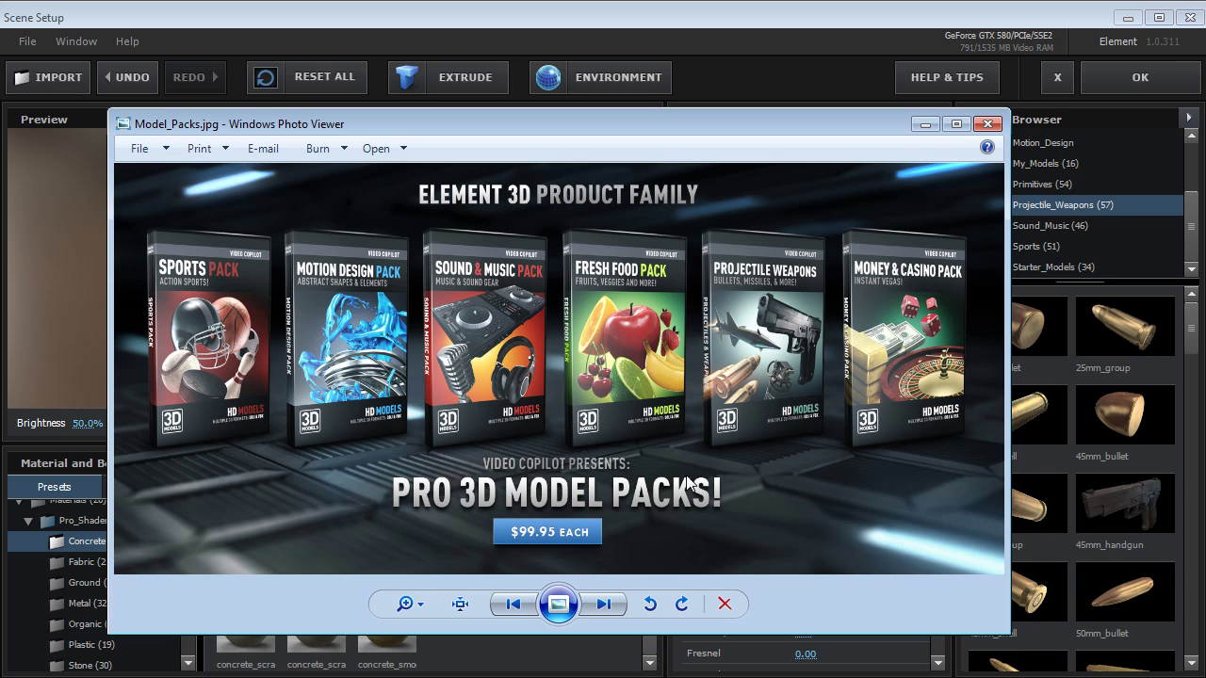
Return to Scene Setup, add the Projectile_Weapons 45mm_handgun model, set the preview Brightness to 218% and rotate the gun.
{"action": "left_click", "coordinate": [600, 15]}
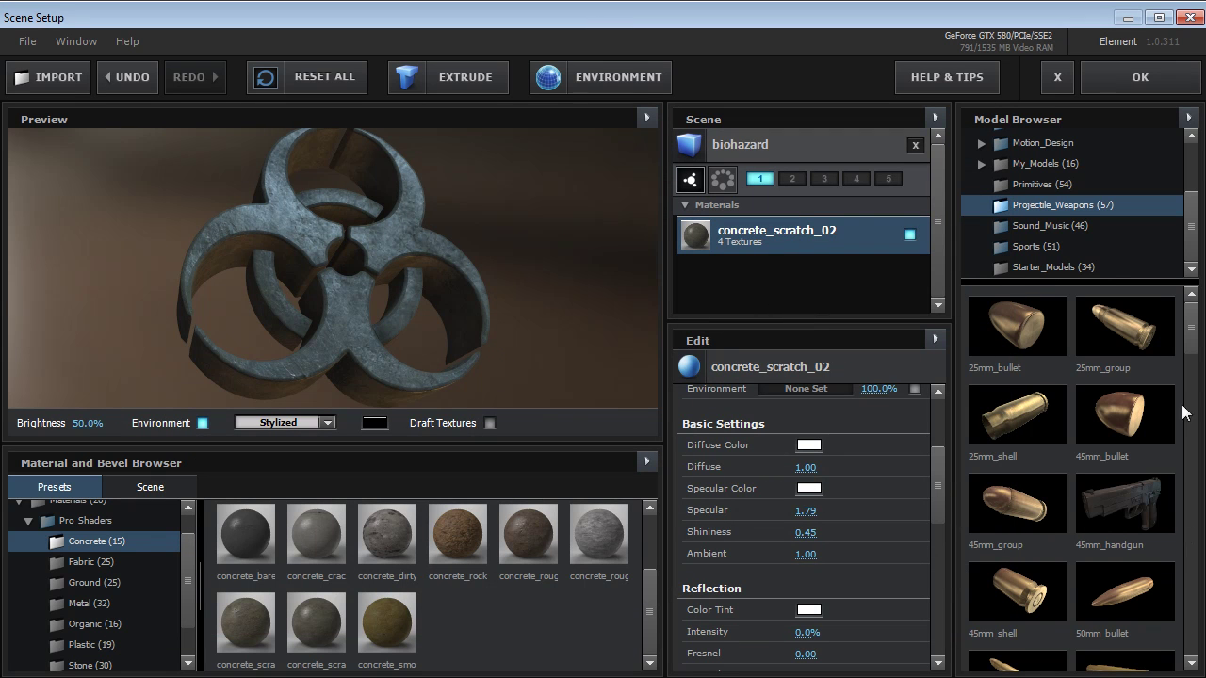
{"action": "left_click_drag", "start_coordinate": [1192, 344], "coordinate": [1195, 352]}
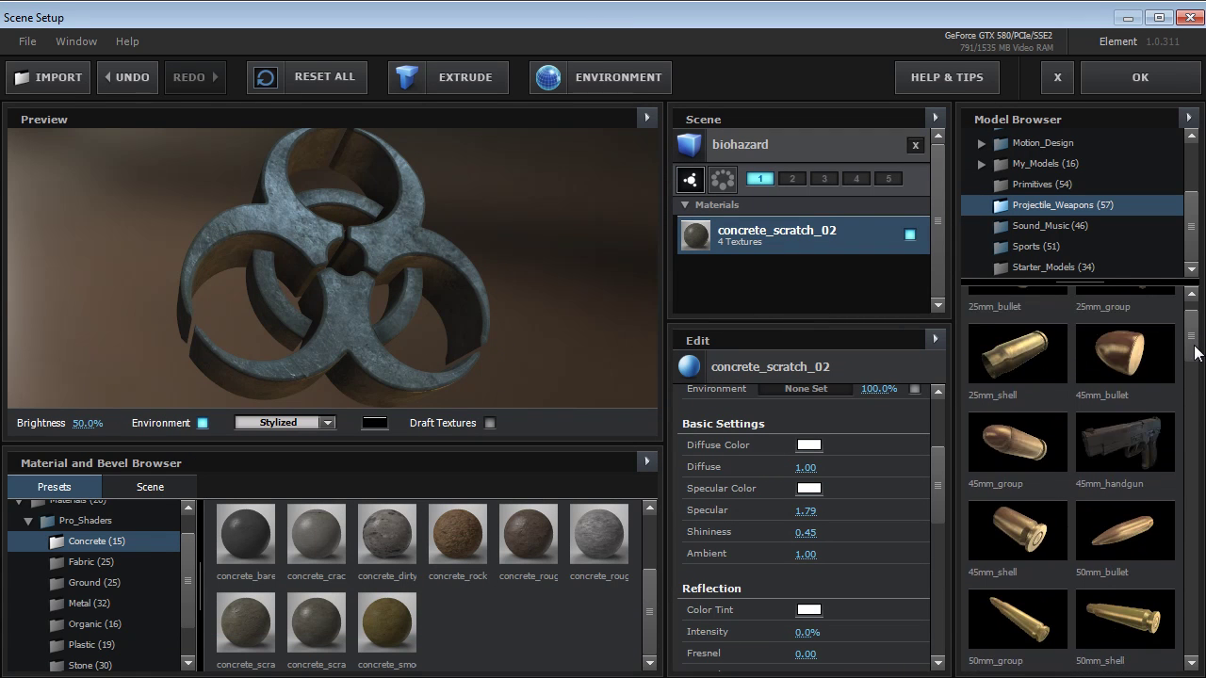
{"action": "left_click", "coordinate": [1132, 439]}
{"action": "left_click_drag", "start_coordinate": [394, 194], "coordinate": [295, 299]}
{"action": "left_click_drag", "start_coordinate": [154, 423], "coordinate": [233, 423]}
{"action": "left_click_drag", "start_coordinate": [292, 255], "coordinate": [288, 286]}
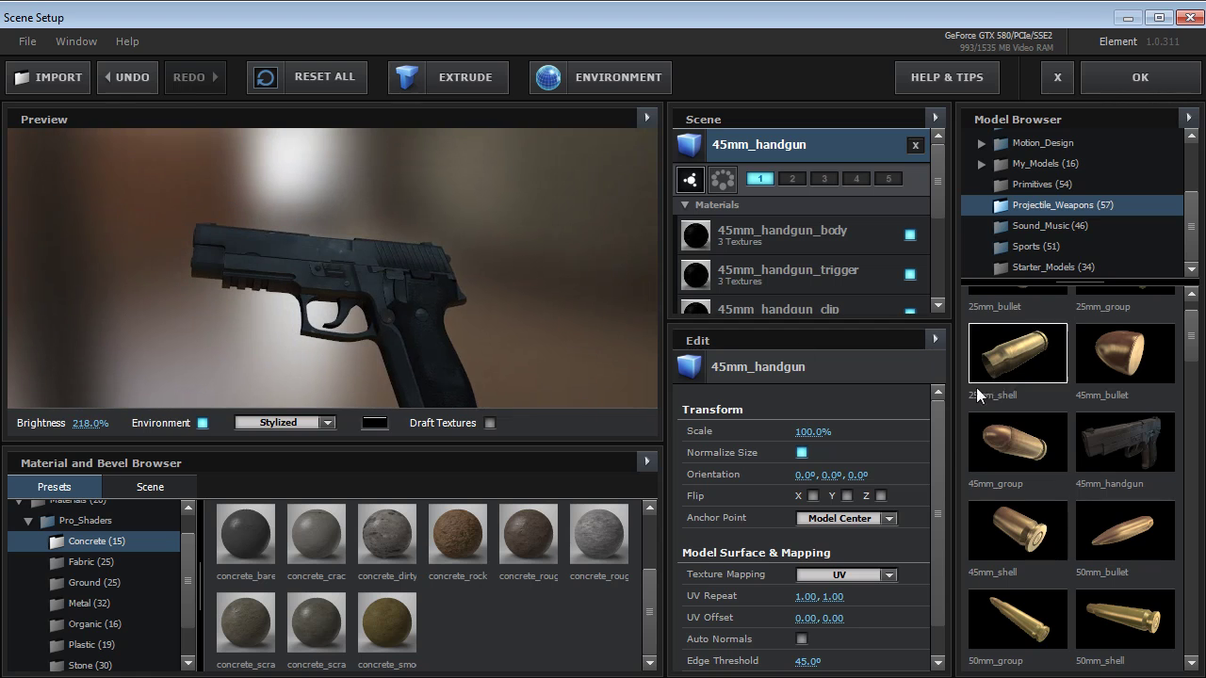
Browse the rest of the Projectile_Weapons models down to the throwing knife.
{"action": "left_click_drag", "start_coordinate": [1193, 341], "coordinate": [1195, 419]}
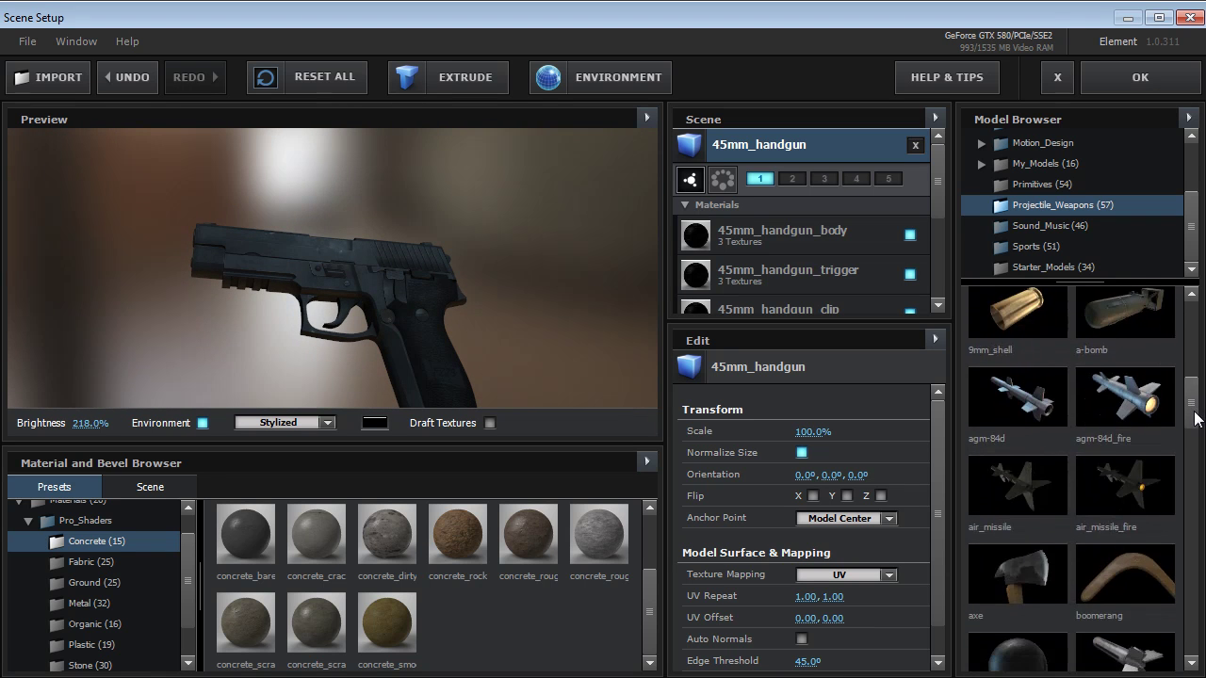
{"action": "scroll", "coordinate": [1173, 431], "scroll_direction": "down", "scroll_amount": 7}
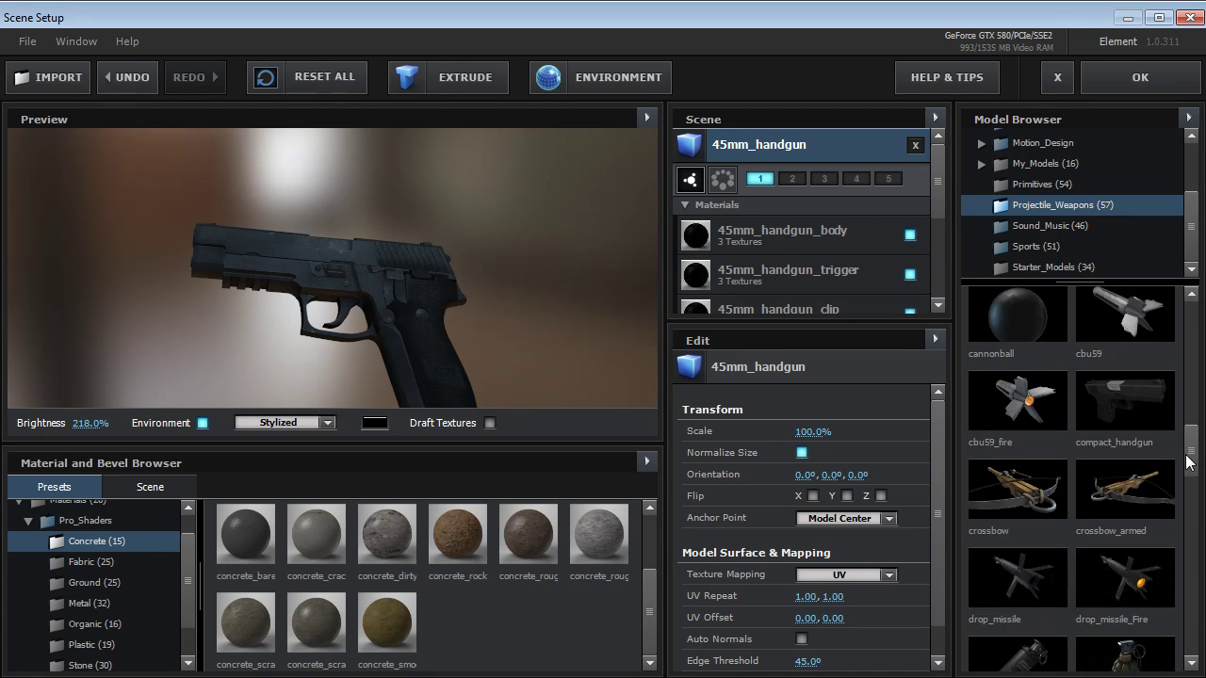
{"action": "left_click_drag", "start_coordinate": [1184, 501], "coordinate": [1184, 626]}
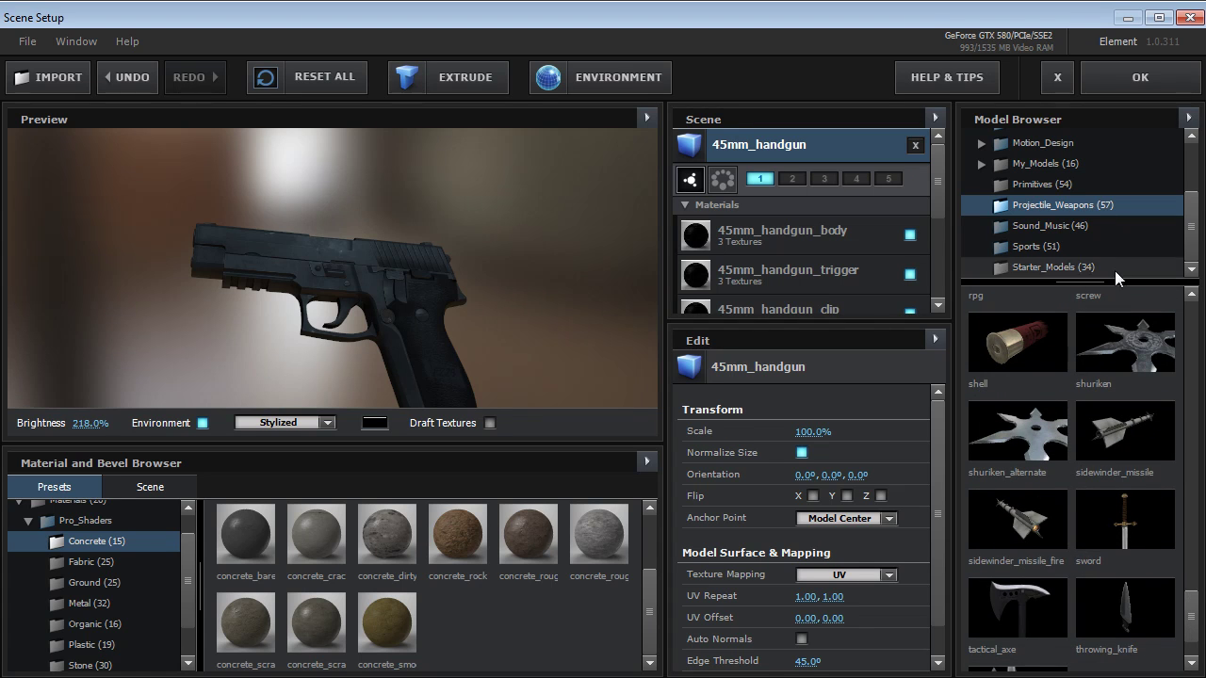
Add the dj_decks model from the Sound_Music folder to the scene.
{"action": "left_click", "coordinate": [1043, 227]}
{"action": "left_click_drag", "start_coordinate": [1192, 355], "coordinate": [1188, 458]}
{"action": "left_click", "coordinate": [1044, 325]}
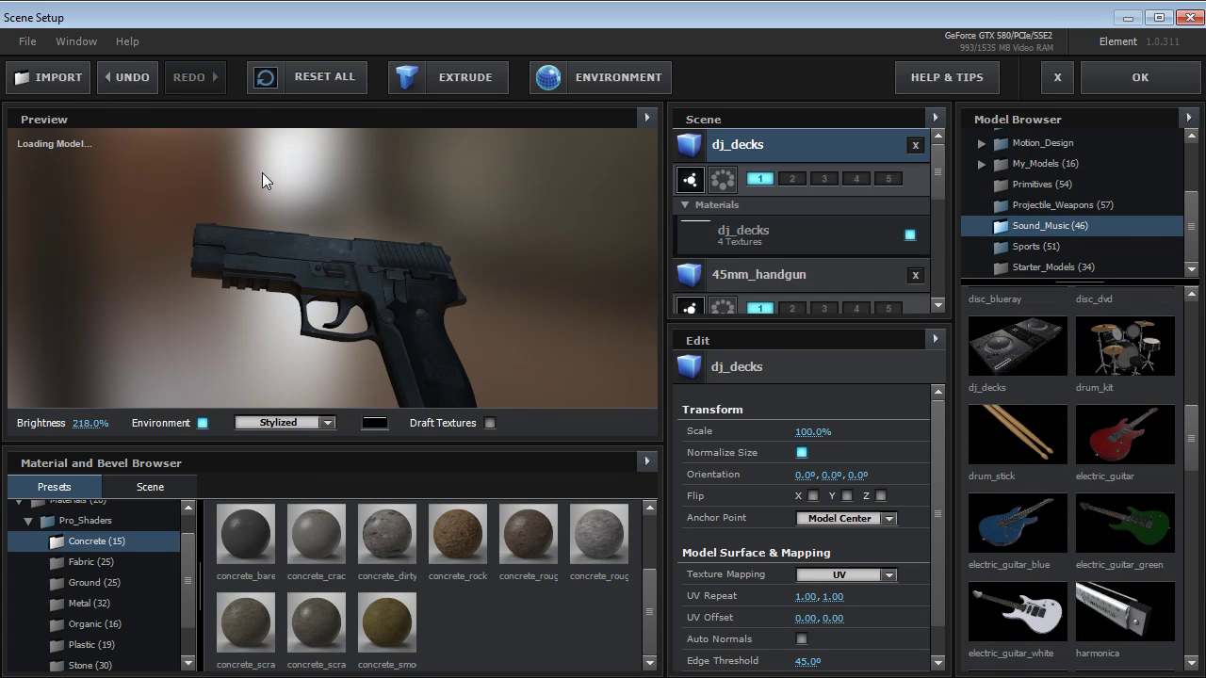
Add the headphones model from the Sound_Music folder to the scene.
{"action": "left_click_drag", "start_coordinate": [277, 291], "coordinate": [316, 366]}
{"action": "left_click_drag", "start_coordinate": [1195, 457], "coordinate": [1191, 515]}
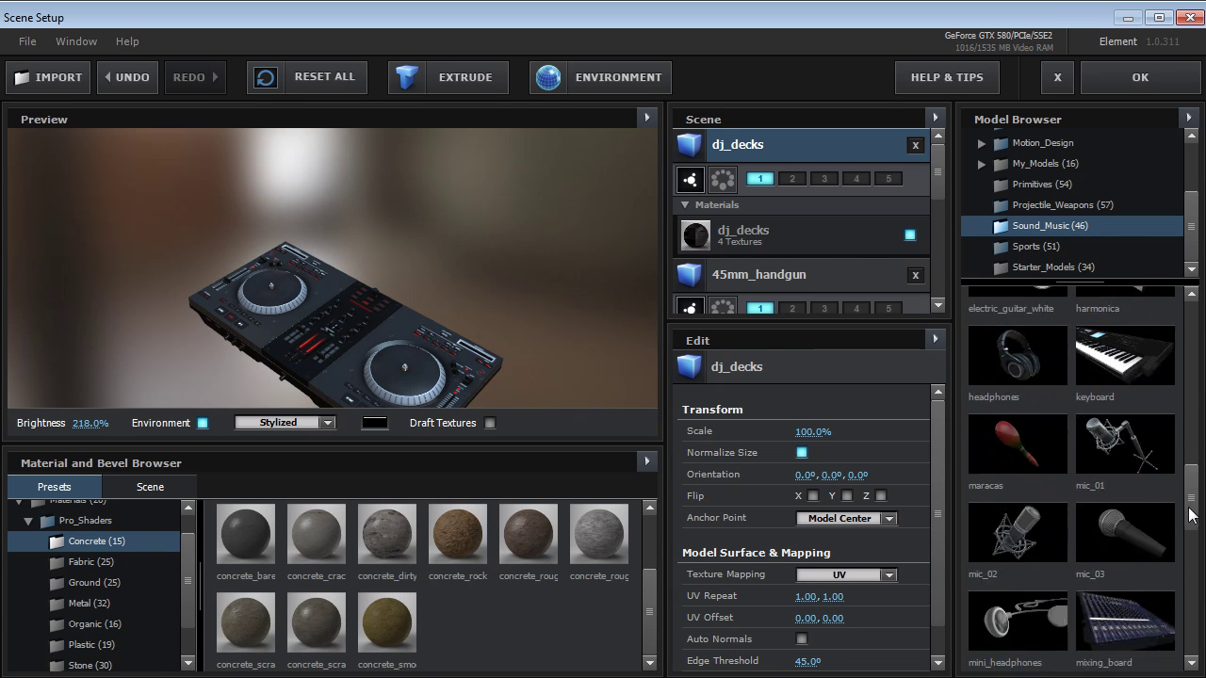
{"action": "left_click", "coordinate": [1031, 355]}
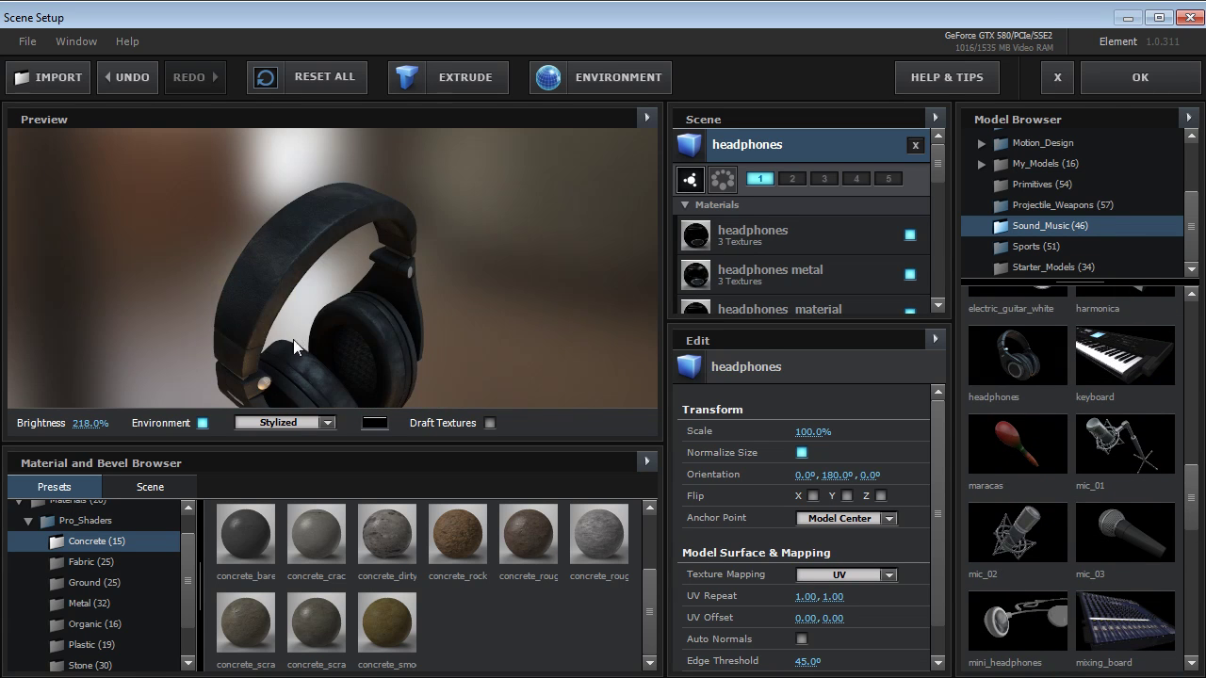
{"action": "left_click_drag", "start_coordinate": [293, 339], "coordinate": [267, 251]}
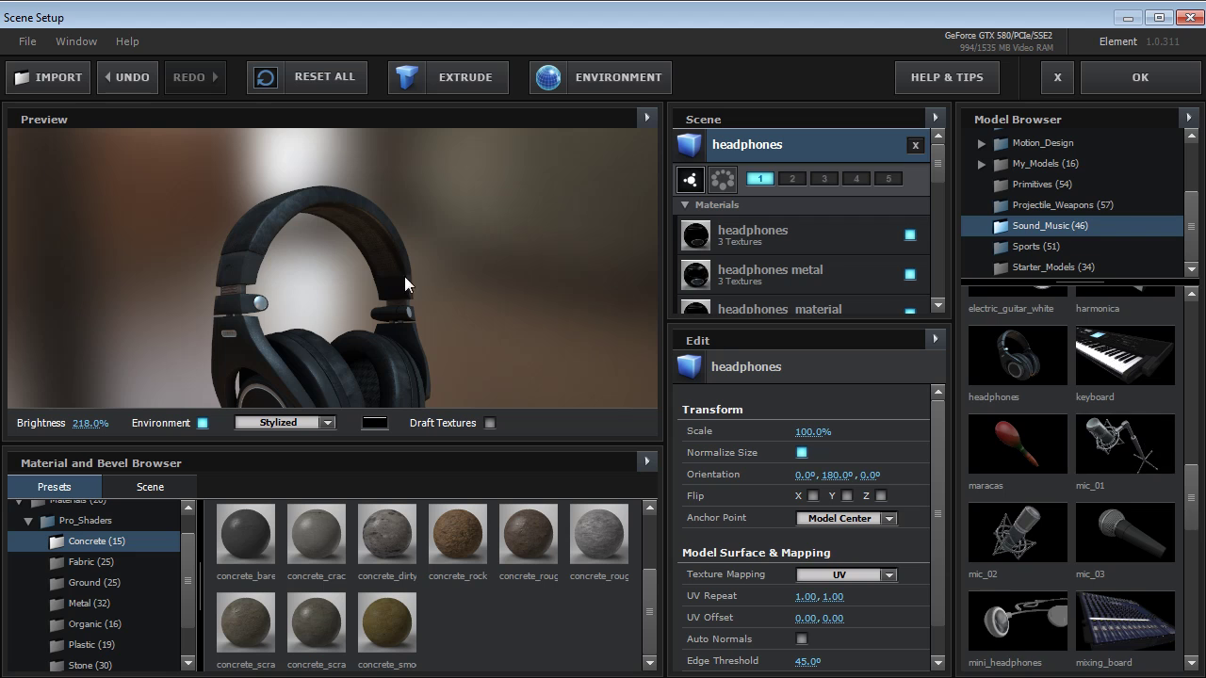
{"action": "left_click_drag", "start_coordinate": [405, 282], "coordinate": [382, 224]}
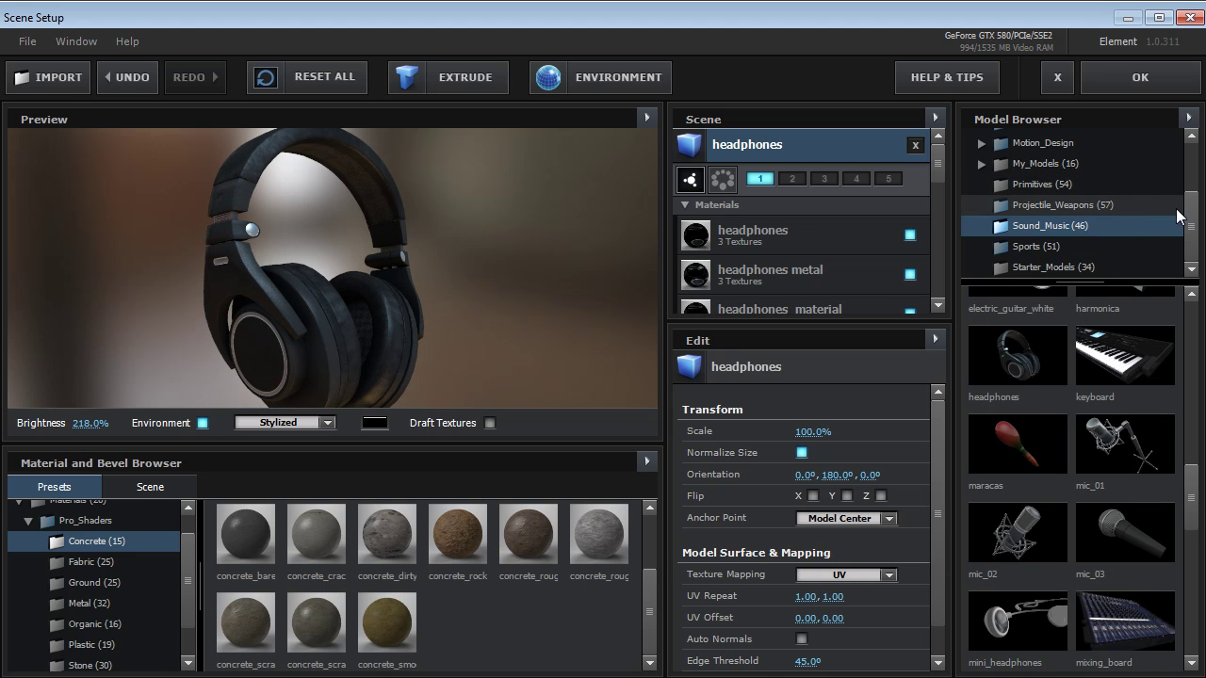
Add the basketball_dirty model from the Sports folder and set the preview Brightness to 115%.
{"action": "left_click", "coordinate": [1037, 246]}
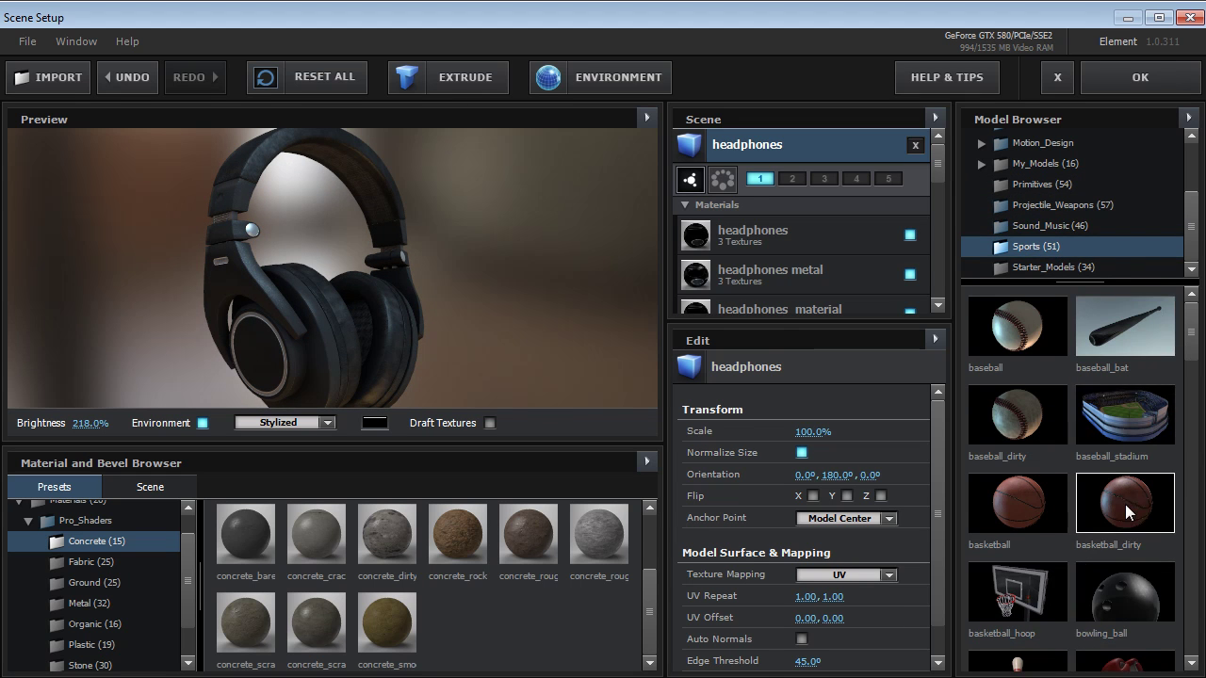
{"action": "left_click", "coordinate": [1126, 504]}
{"action": "left_click_drag", "start_coordinate": [244, 271], "coordinate": [300, 313]}
{"action": "left_click_drag", "start_coordinate": [98, 423], "coordinate": [5, 425]}
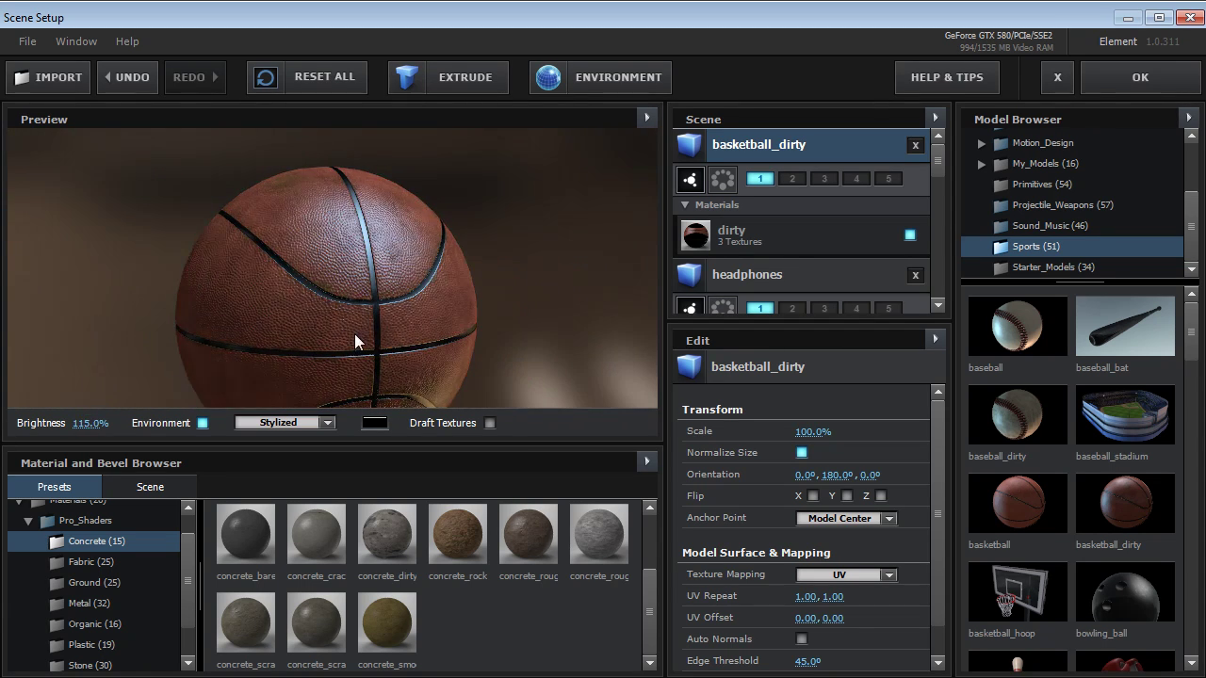
{"action": "left_click_drag", "start_coordinate": [354, 336], "coordinate": [223, 335]}
{"action": "middle_click_drag", "start_coordinate": [321, 327], "coordinate": [349, 301]}
{"action": "left_click_drag", "start_coordinate": [349, 301], "coordinate": [375, 230]}
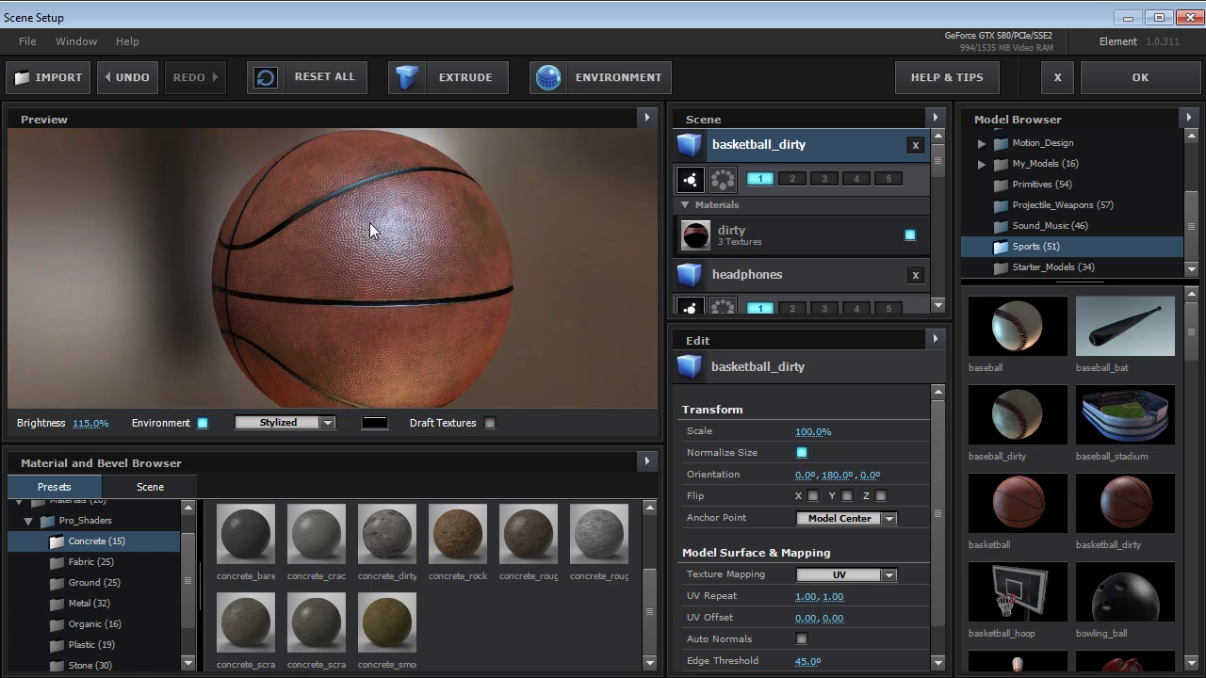
Set the Specular value of the basketball's dirty material to 3.34.
{"action": "left_click", "coordinate": [752, 235]}
{"action": "left_click_drag", "start_coordinate": [805, 510], "coordinate": [485, 497]}
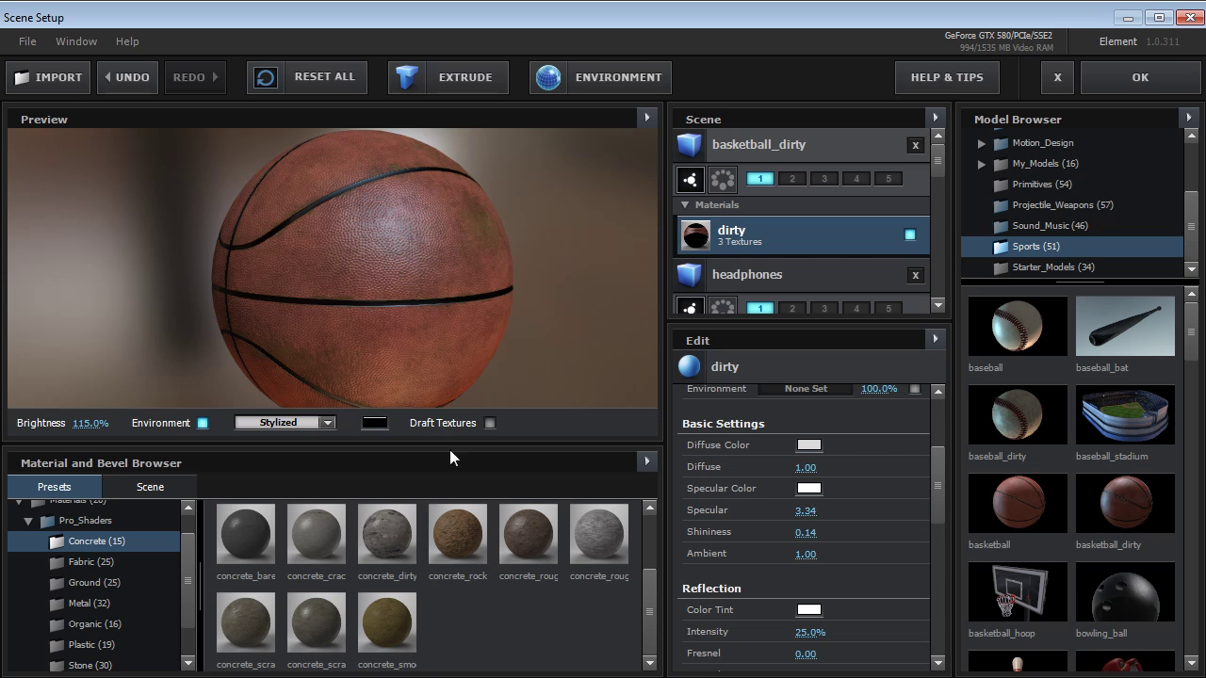
{"action": "left_click_drag", "start_coordinate": [415, 367], "coordinate": [318, 290]}
Add the baseball_stadium model from the Sports folder to the scene.
{"action": "mouse_move", "coordinate": [1193, 338]}
{"action": "left_mouse_down"}
{"action": "mouse_move", "coordinate": [1193, 357]}
{"action": "mouse_move", "coordinate": [1187, 349]}
{"action": "left_mouse_up"}
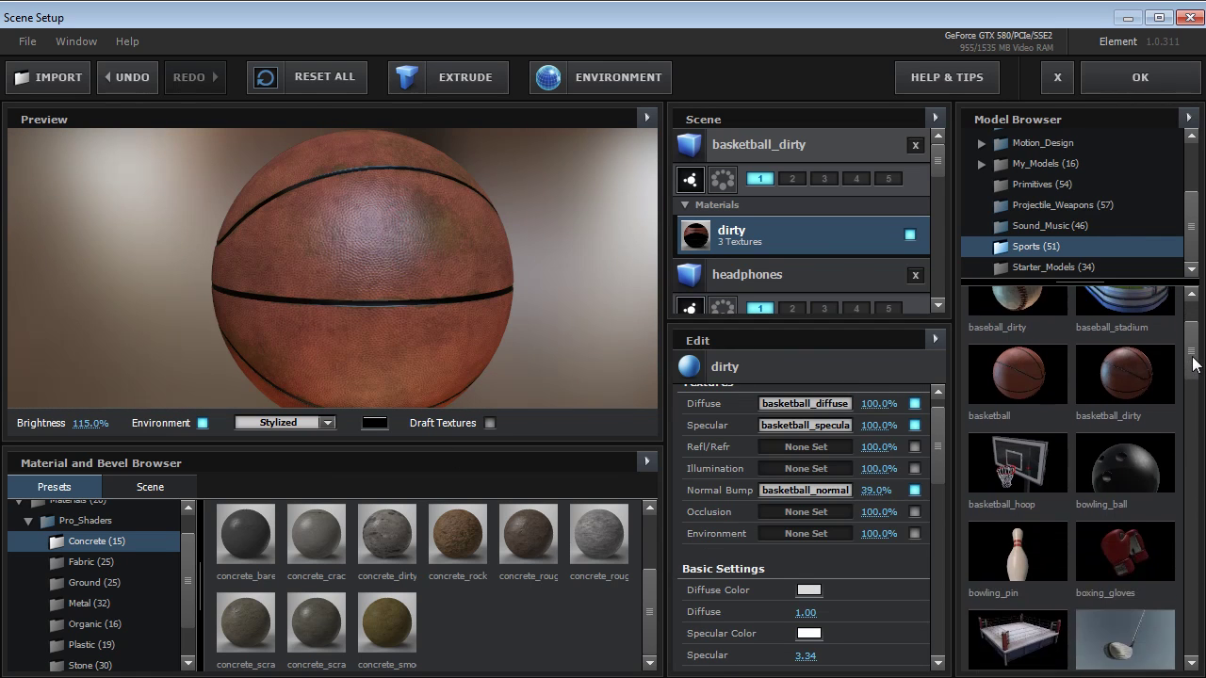
{"action": "left_click", "coordinate": [1084, 381]}
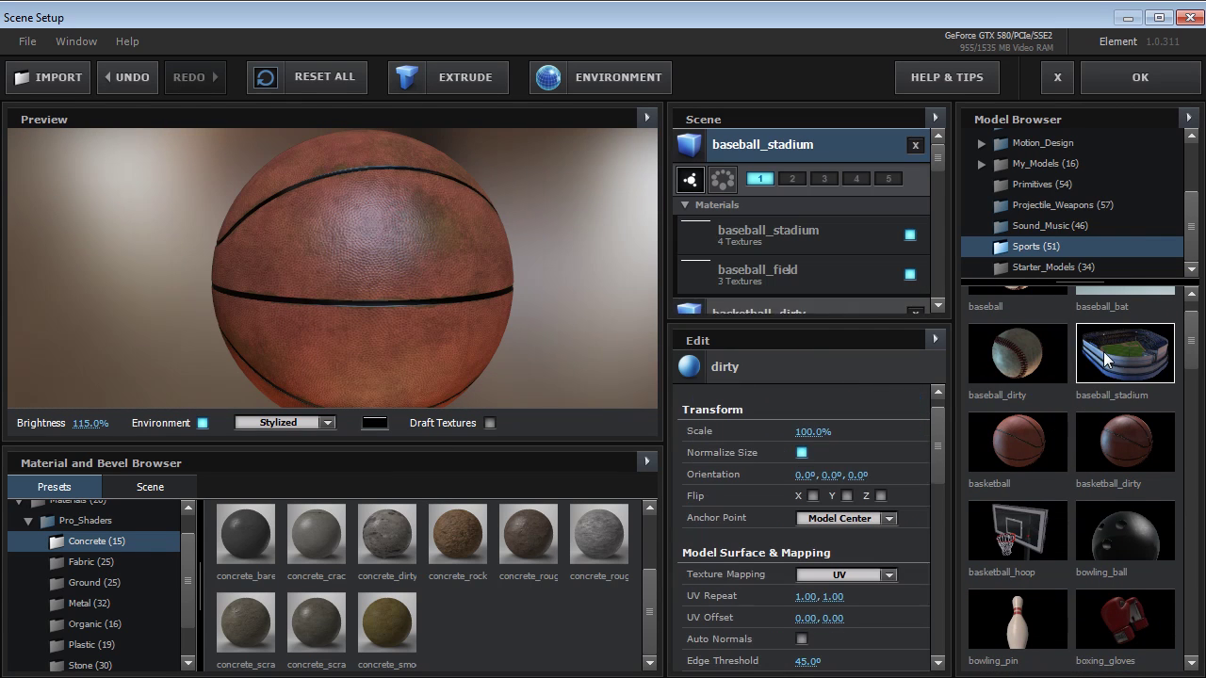
{"action": "left_click_drag", "start_coordinate": [480, 312], "coordinate": [414, 336]}
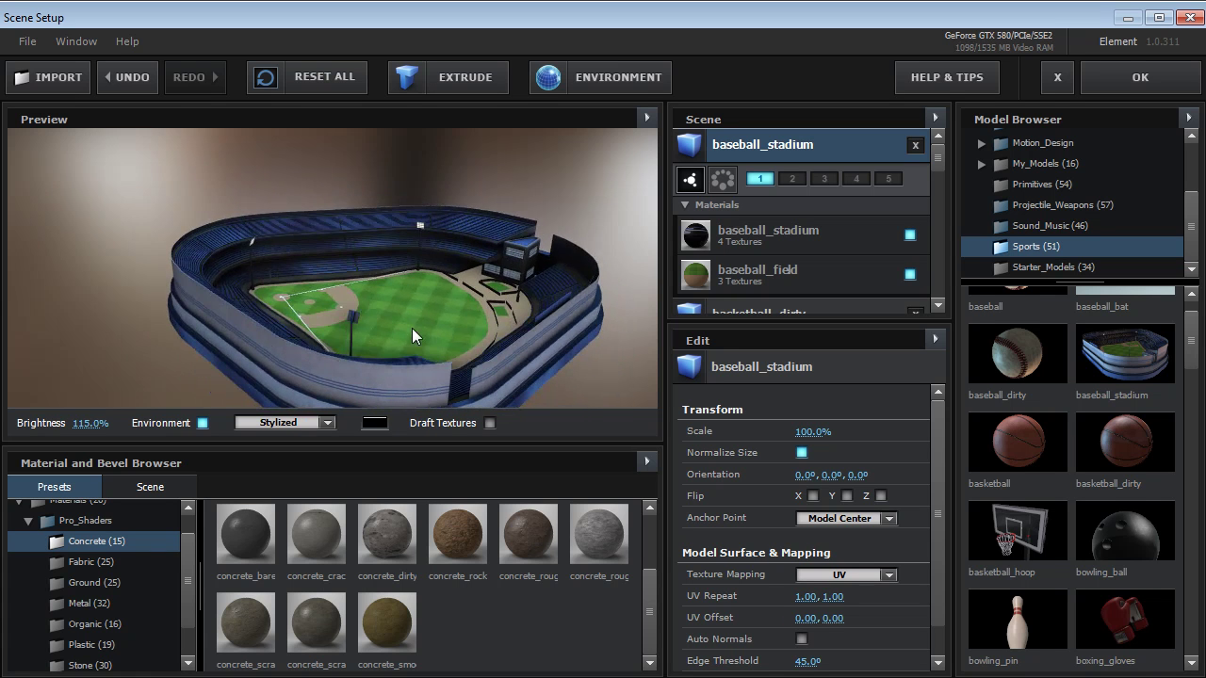
Add the boxing_ring model from the Sports folder to the scene.
{"action": "scroll", "coordinate": [1200, 387], "scroll_direction": "down", "scroll_amount": 4}
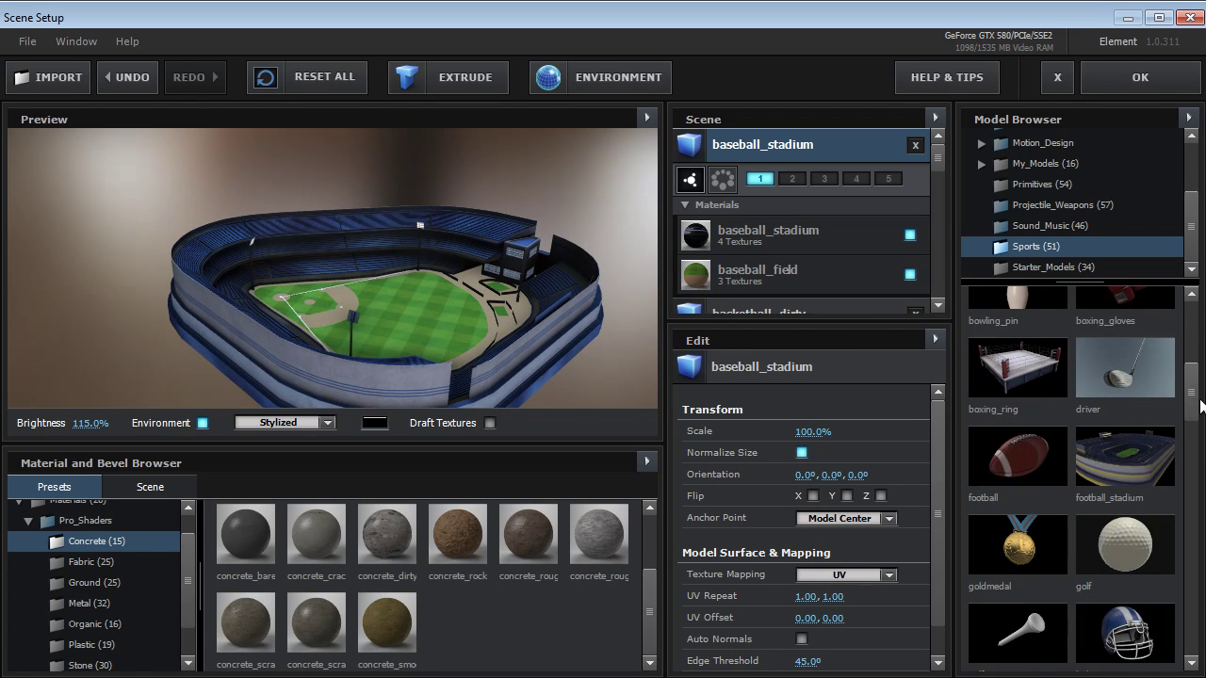
{"action": "left_click", "coordinate": [1017, 361]}
{"action": "left_click_drag", "start_coordinate": [285, 282], "coordinate": [415, 288]}
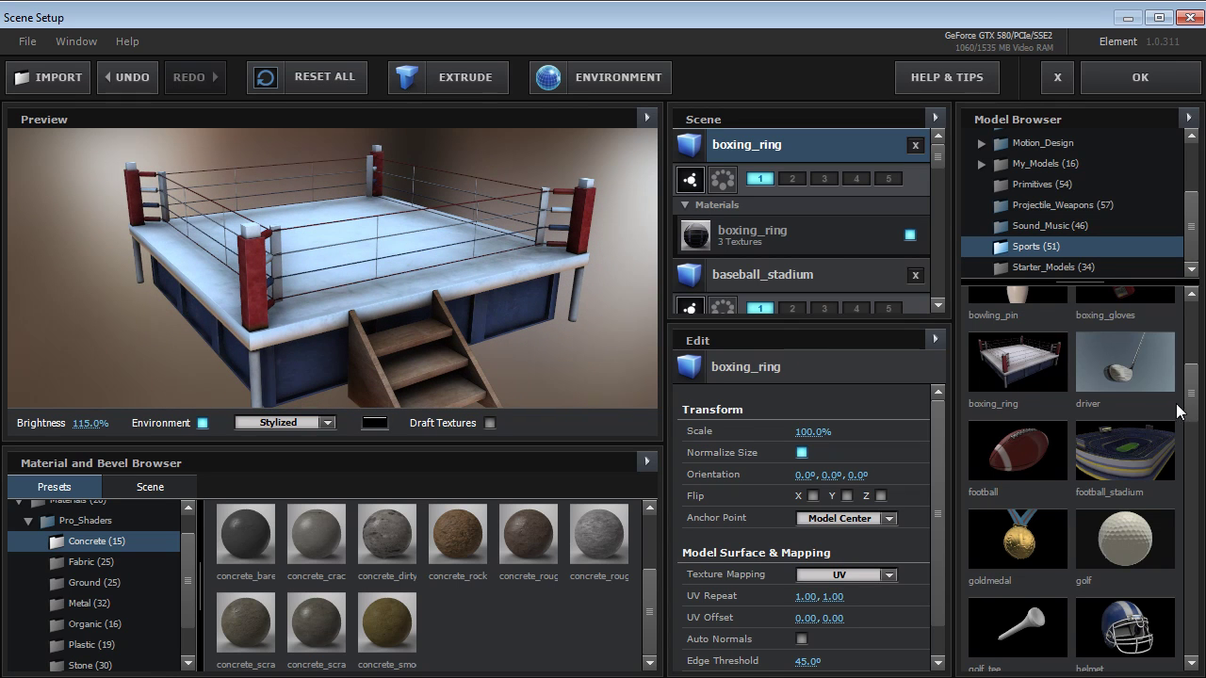
Add the sweeping_design_02 model from Motion_Design's Abstract_Sweeps folder to the scene.
{"action": "scroll", "coordinate": [1131, 377], "scroll_direction": "up", "scroll_amount": 5}
{"action": "double_click", "coordinate": [1068, 150]}
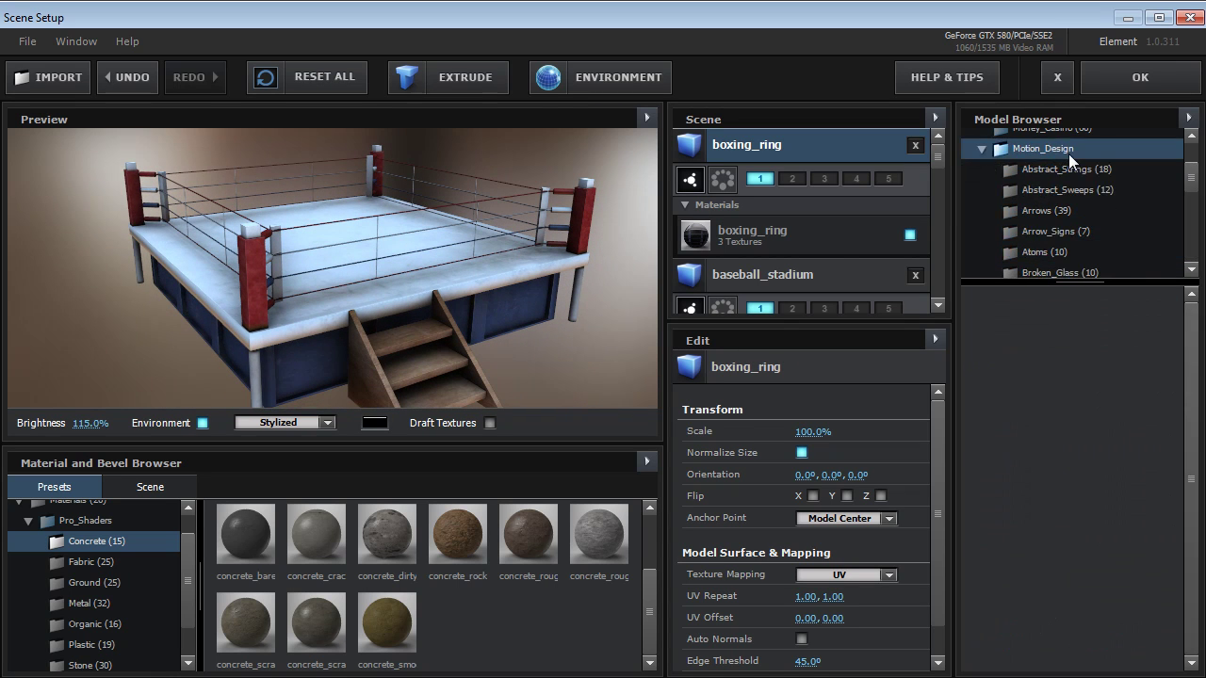
{"action": "left_click", "coordinate": [1065, 190]}
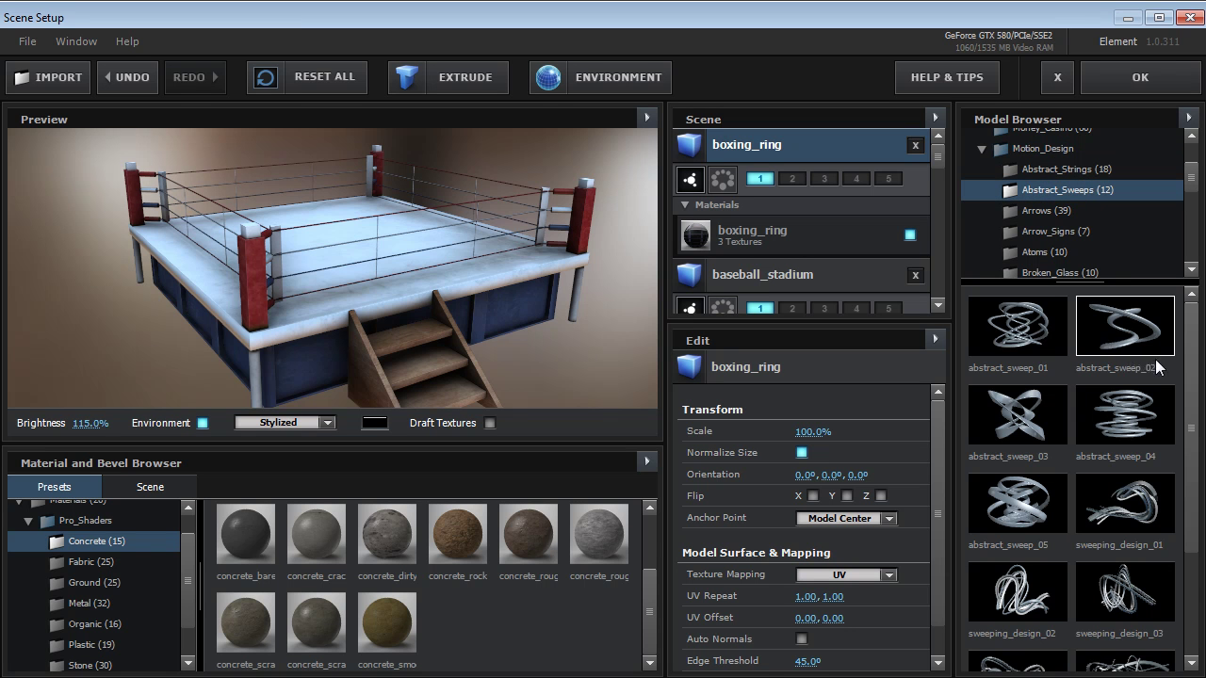
{"action": "left_click_drag", "start_coordinate": [1192, 351], "coordinate": [1186, 432]}
{"action": "left_click", "coordinate": [1023, 469]}
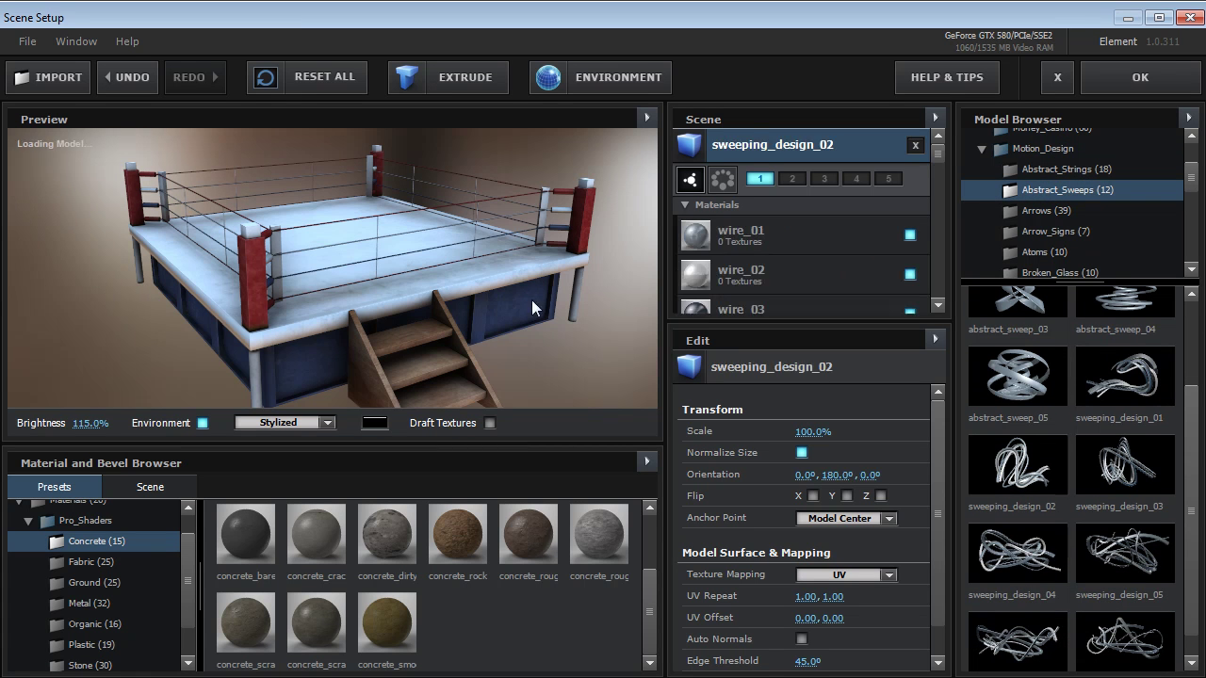
{"action": "left_click_drag", "start_coordinate": [414, 248], "coordinate": [265, 389]}
Add the liquid_07 model from the Liquids folder and turn off the Environment background in the preview.
{"action": "left_click_drag", "start_coordinate": [1191, 173], "coordinate": [1193, 213]}
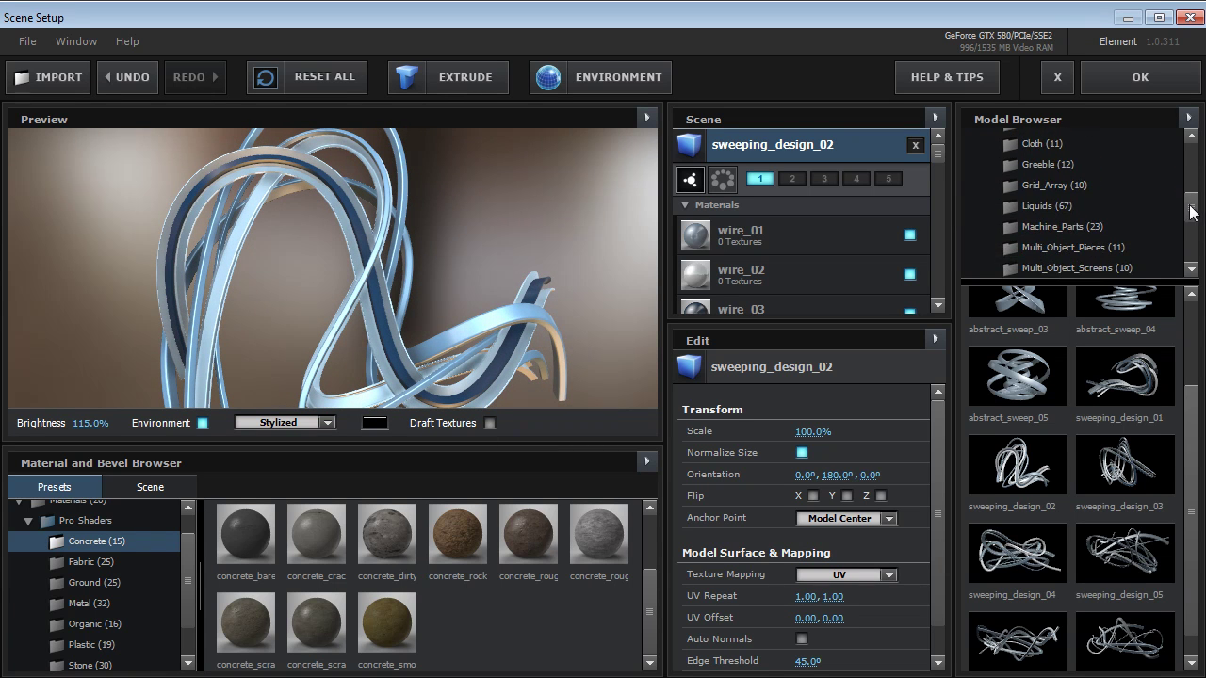
{"action": "left_click", "coordinate": [1065, 209]}
{"action": "scroll", "coordinate": [1190, 323], "scroll_direction": "down", "scroll_amount": 2}
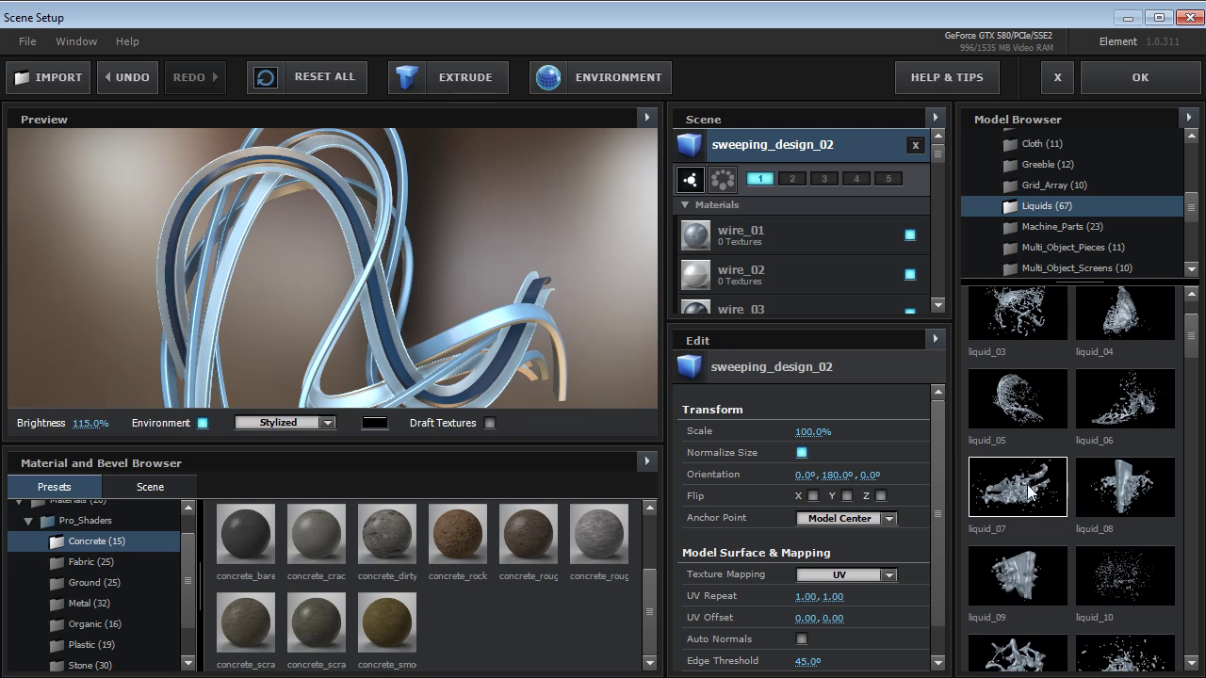
{"action": "left_click_drag", "start_coordinate": [1029, 490], "coordinate": [328, 345]}
{"action": "left_click", "coordinate": [202, 423]}
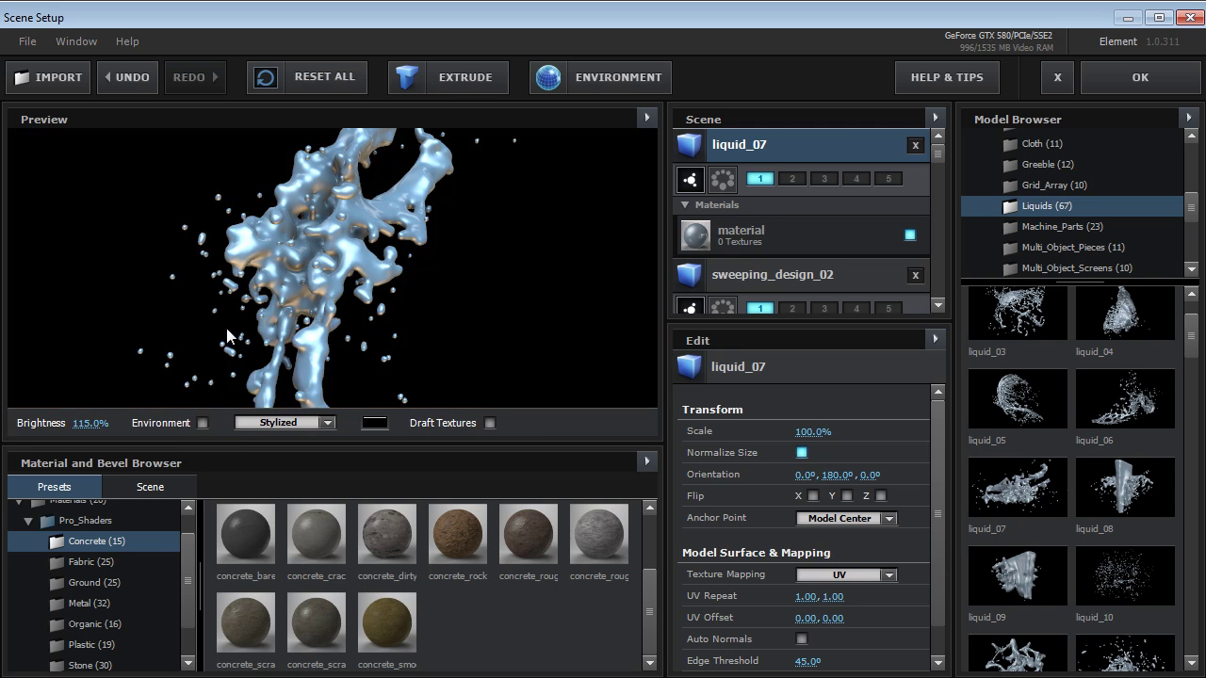
{"action": "left_click_drag", "start_coordinate": [228, 332], "coordinate": [294, 311]}
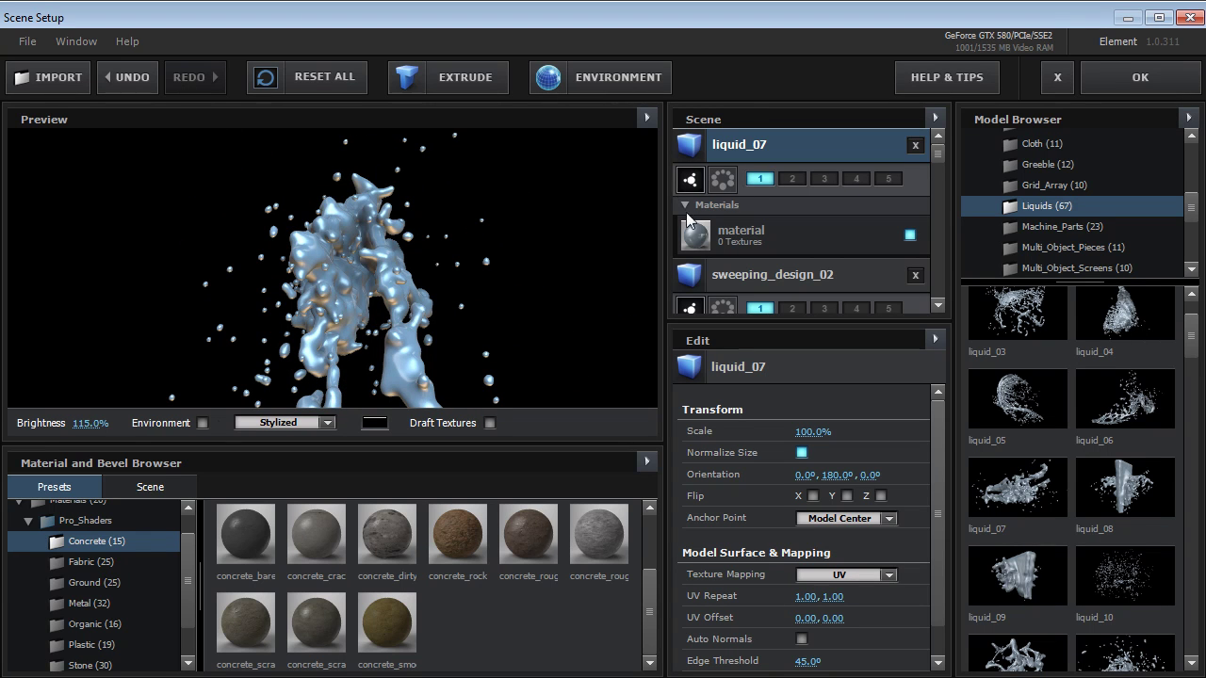
Apply the Translucent gummy shader to the liquid_07 model and add another liquid_07 to the scene.
{"action": "scroll", "coordinate": [193, 585], "scroll_direction": "down", "scroll_amount": 2}
{"action": "left_click", "coordinate": [94, 661]}
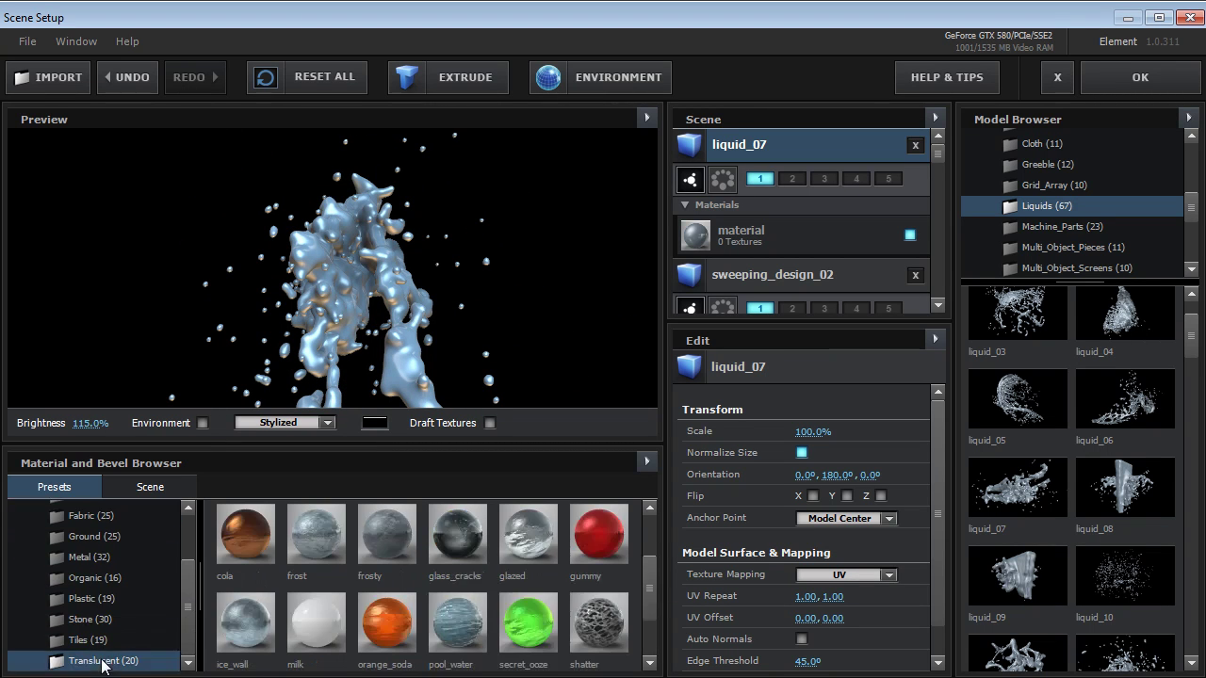
{"action": "left_click_drag", "start_coordinate": [599, 533], "coordinate": [306, 365]}
{"action": "left_click_drag", "start_coordinate": [1013, 487], "coordinate": [375, 322]}
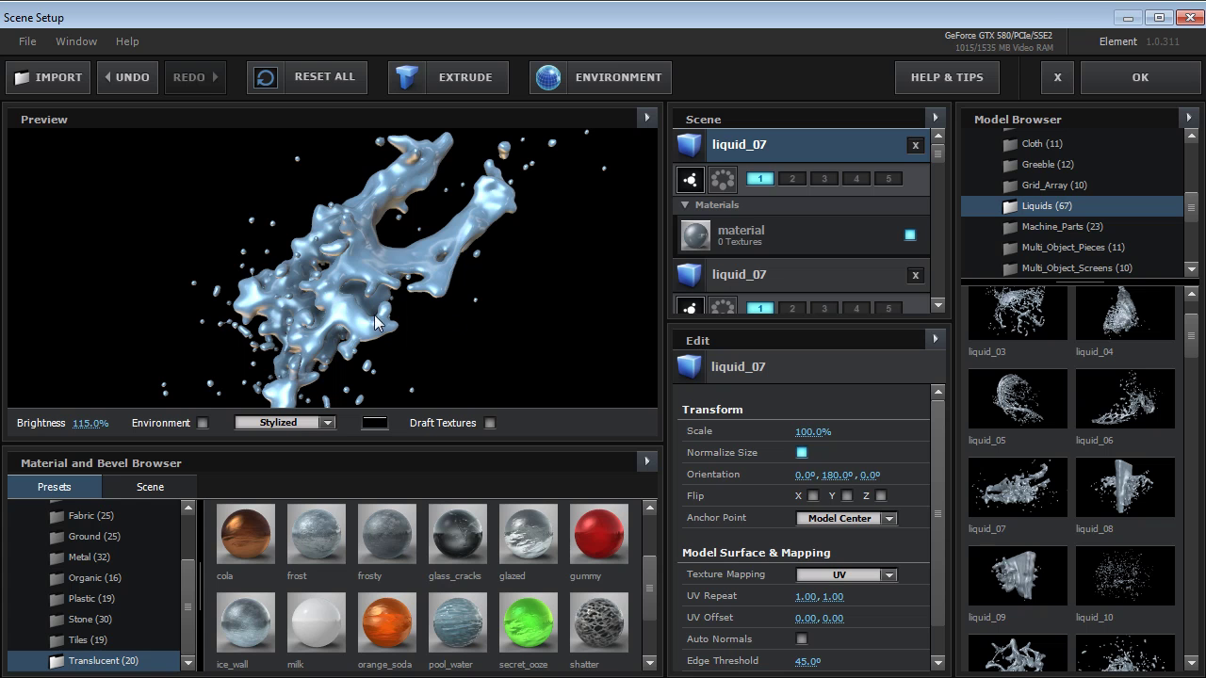
Add the liquid_11 model from the Liquids folder and apply the Translucent cola shader to it.
{"action": "scroll", "coordinate": [1056, 537], "scroll_direction": "down", "scroll_amount": 2}
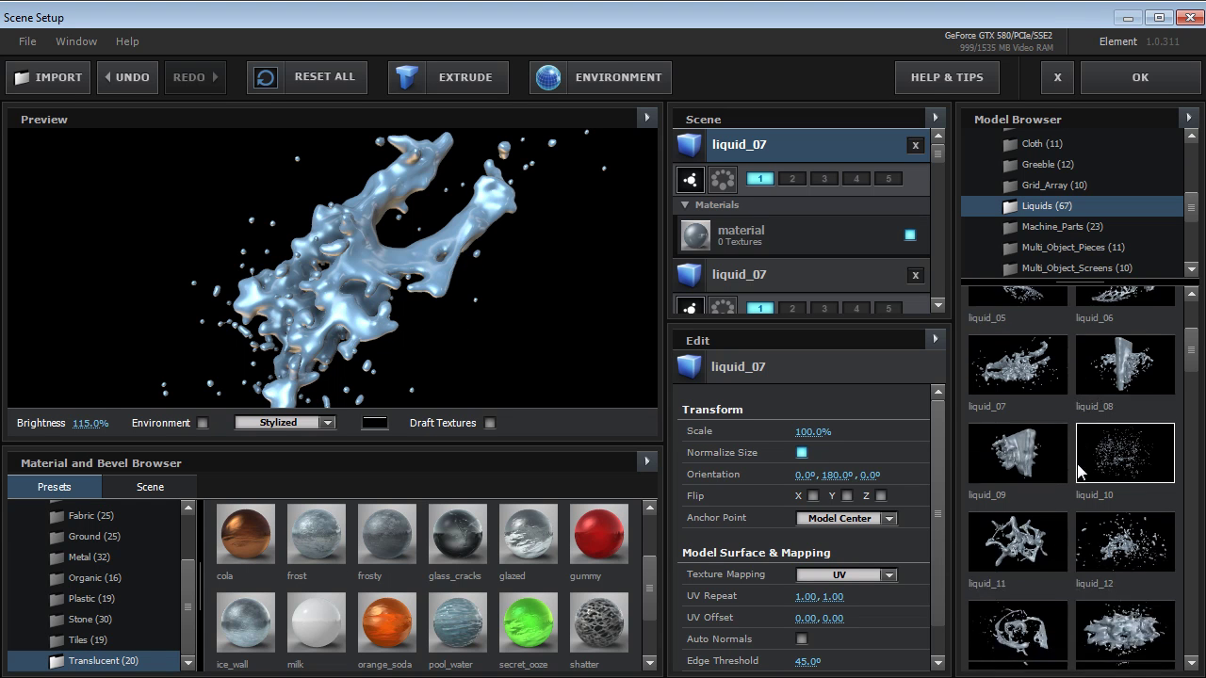
{"action": "left_click_drag", "start_coordinate": [1017, 539], "coordinate": [340, 286]}
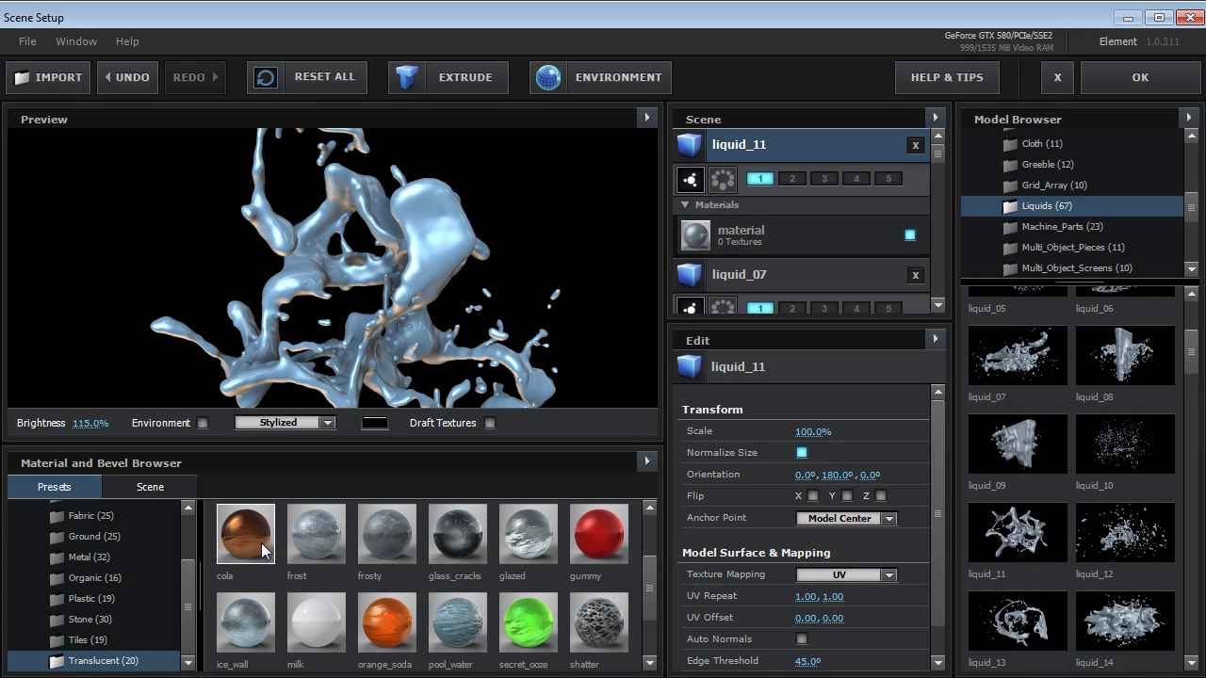
{"action": "left_click_drag", "start_coordinate": [263, 552], "coordinate": [302, 377]}
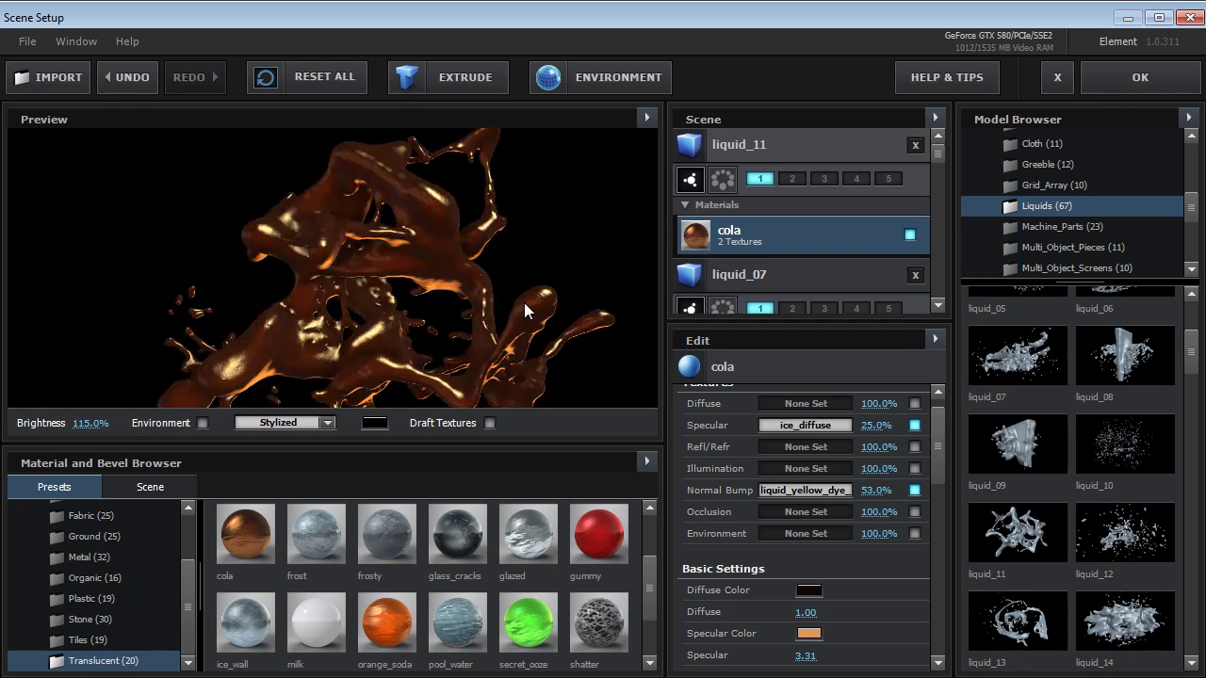
Switch the preview lighting to Default Lights and replace liquid_11's cola material with the orange_soda shader.
{"action": "left_click", "coordinate": [282, 422]}
{"action": "left_click", "coordinate": [311, 424]}
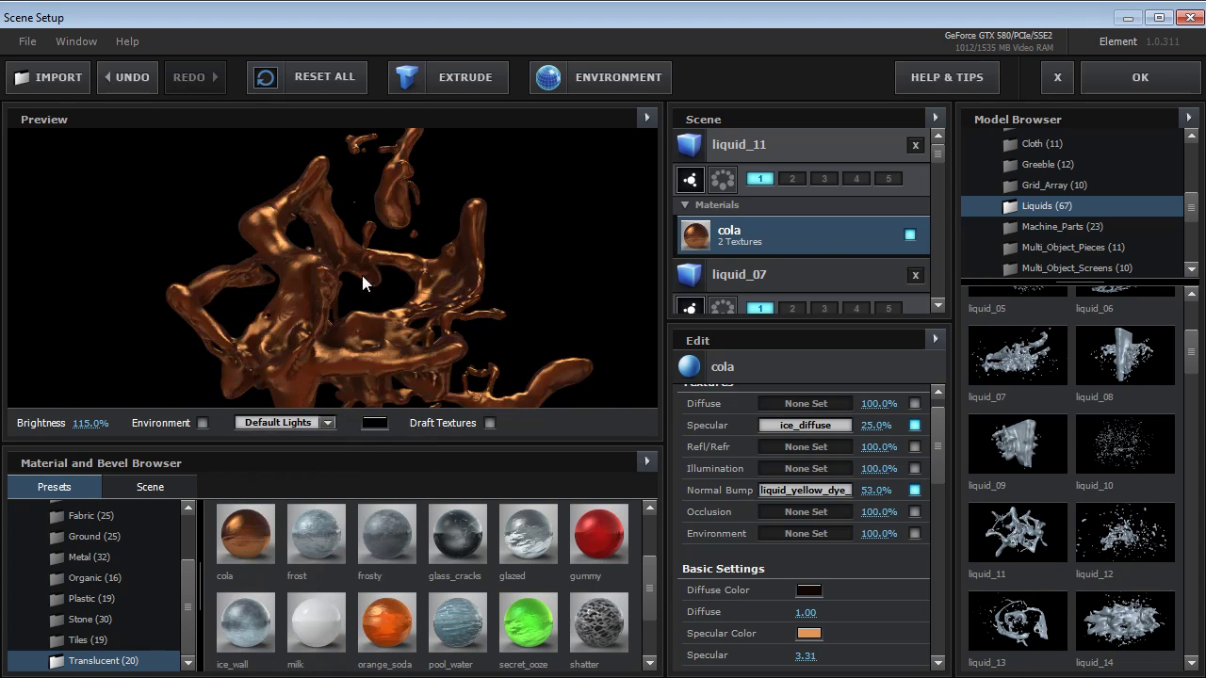
{"action": "left_click_drag", "start_coordinate": [362, 275], "coordinate": [324, 324]}
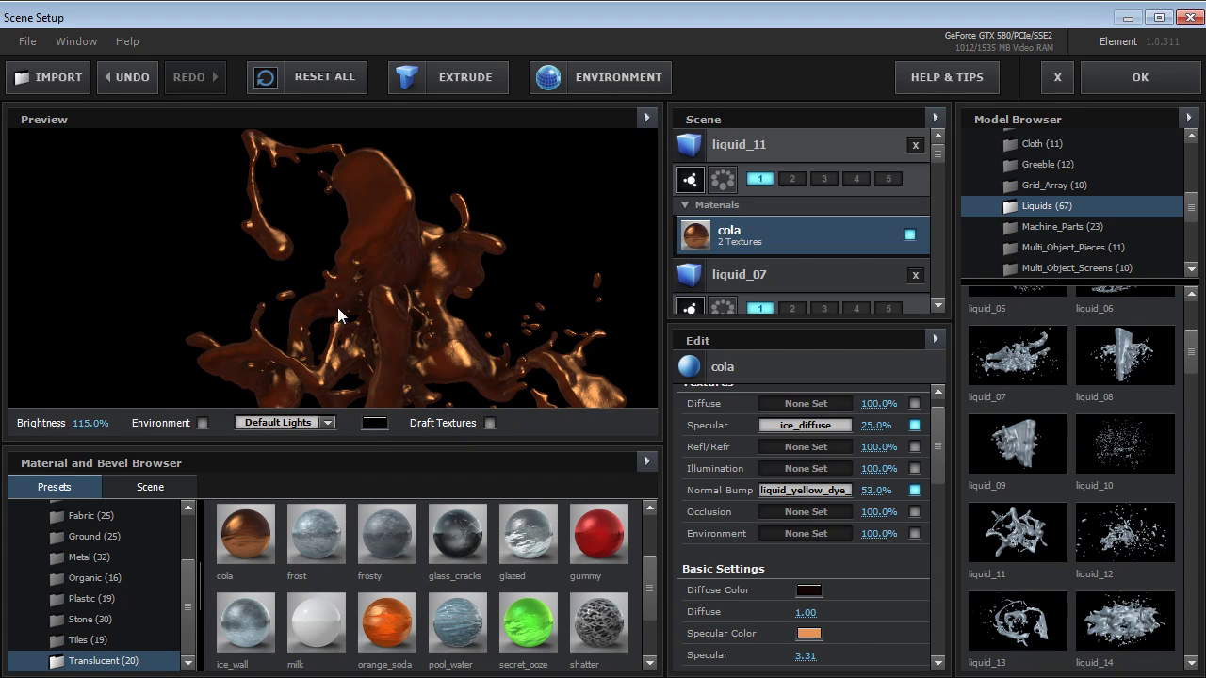
{"action": "scroll", "coordinate": [645, 585], "scroll_direction": "down", "scroll_amount": 2}
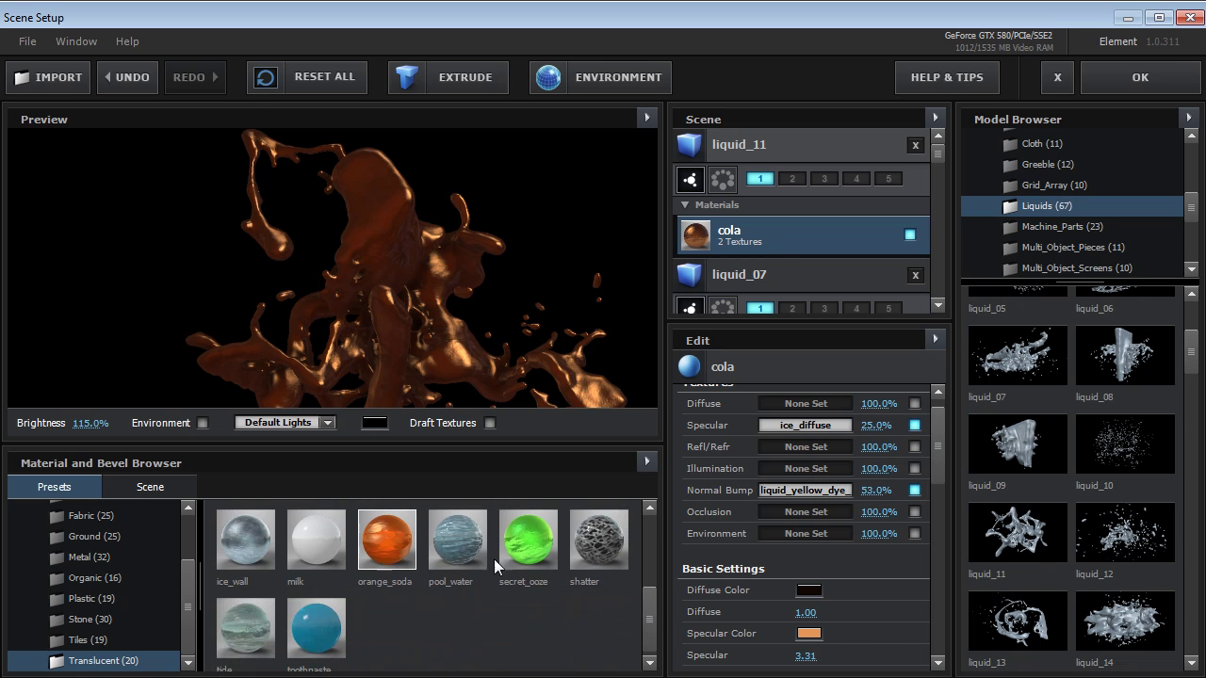
{"action": "left_click_drag", "start_coordinate": [386, 546], "coordinate": [374, 275]}
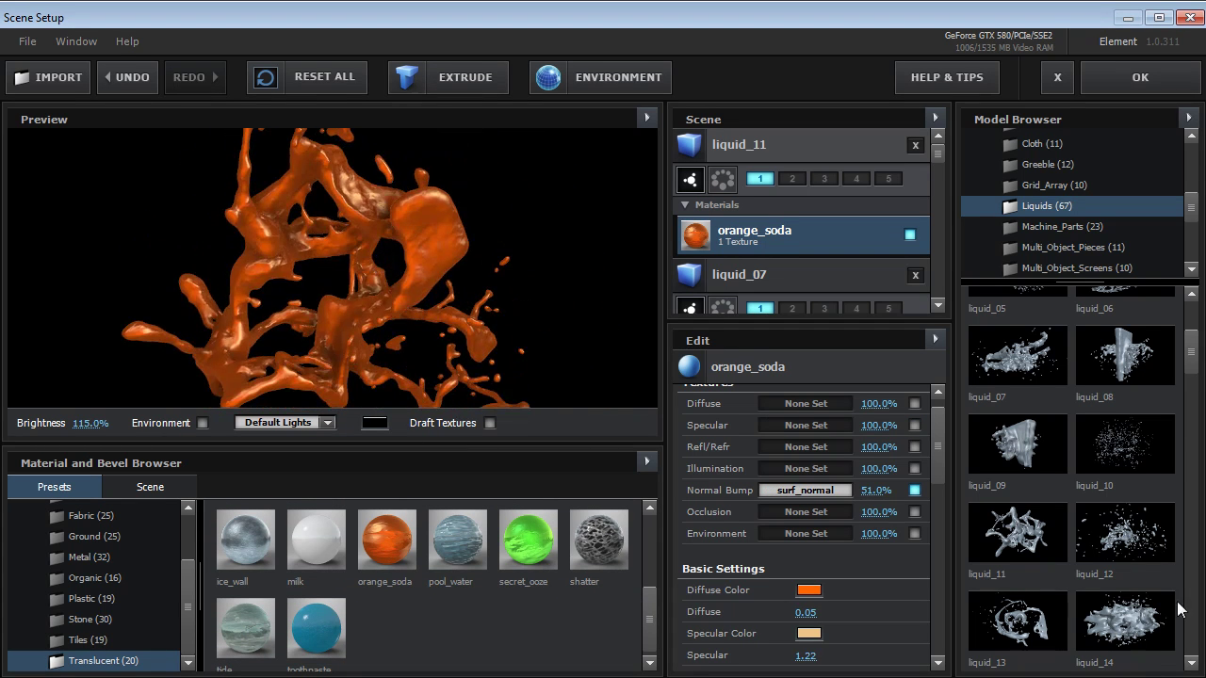
Add the liquid_10 droplets model from the Liquids folder and inspect it up close in the preview.
{"action": "left_click", "coordinate": [1117, 443]}
{"action": "left_click_drag", "start_coordinate": [347, 341], "coordinate": [375, 321]}
{"action": "scroll", "coordinate": [377, 317], "scroll_direction": "up", "scroll_amount": 3}
{"action": "scroll", "coordinate": [384, 314], "scroll_direction": "up", "scroll_amount": 5}
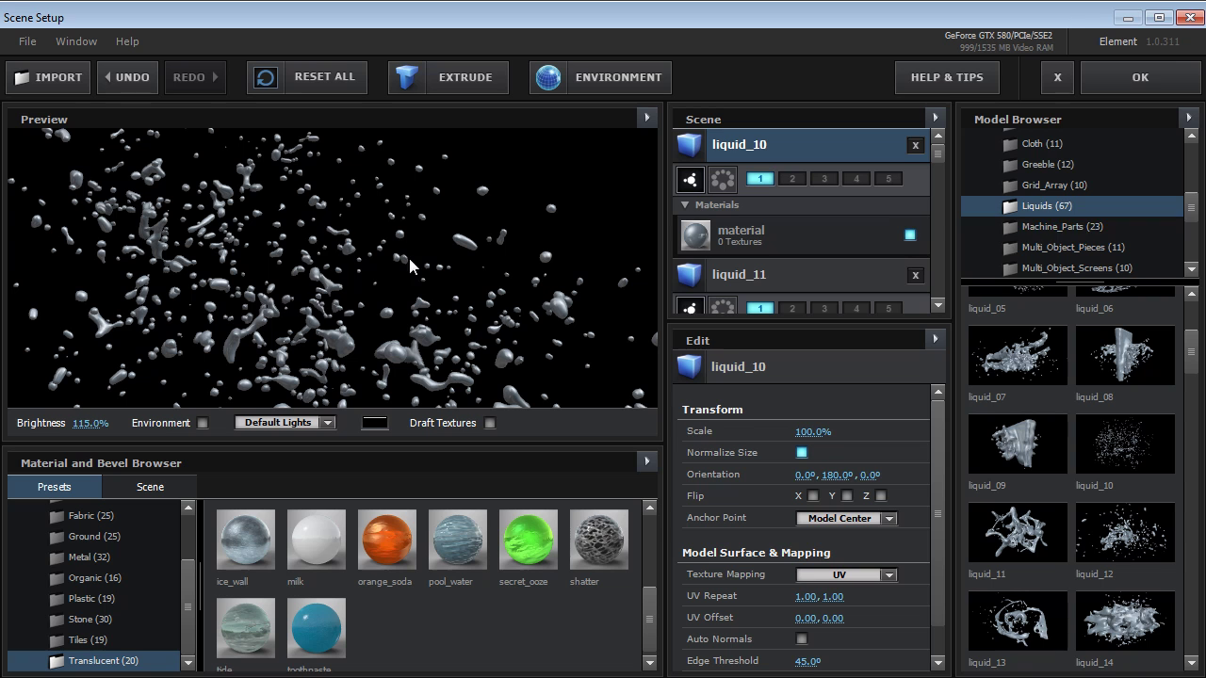
Add the arrow_02 model from Motion_Design's Arrows folder to the scene.
{"action": "left_click_drag", "start_coordinate": [1192, 212], "coordinate": [1193, 183]}
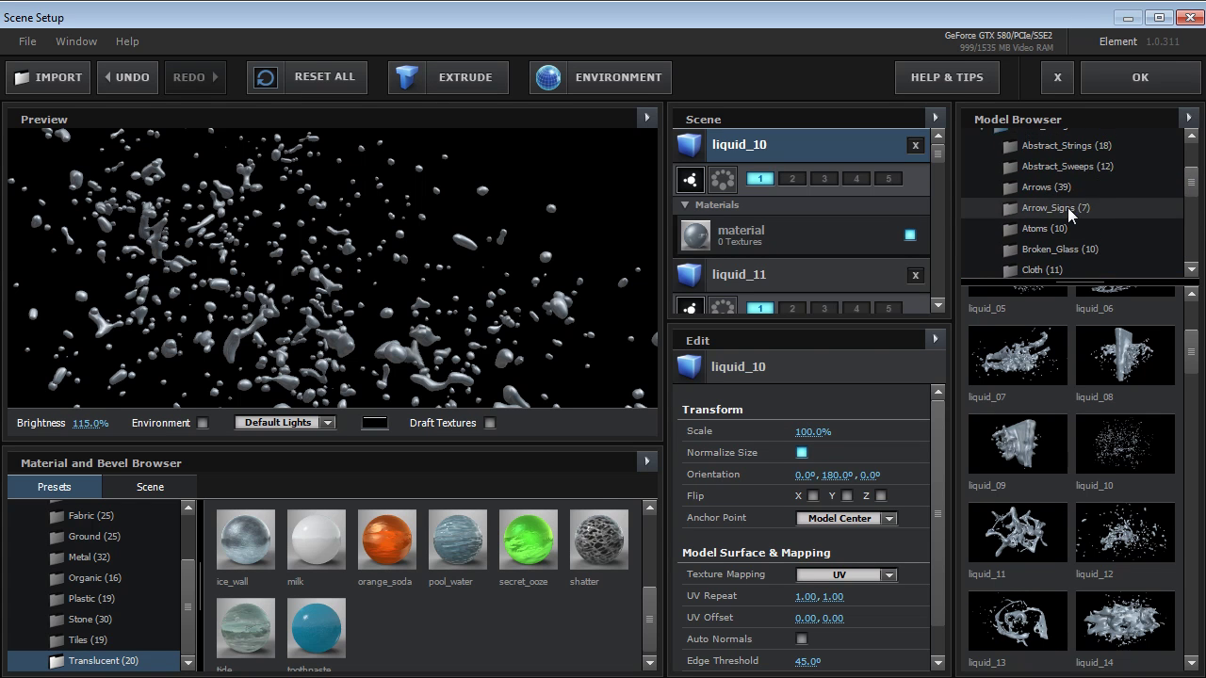
{"action": "left_click", "coordinate": [1055, 186]}
{"action": "left_click", "coordinate": [1115, 335]}
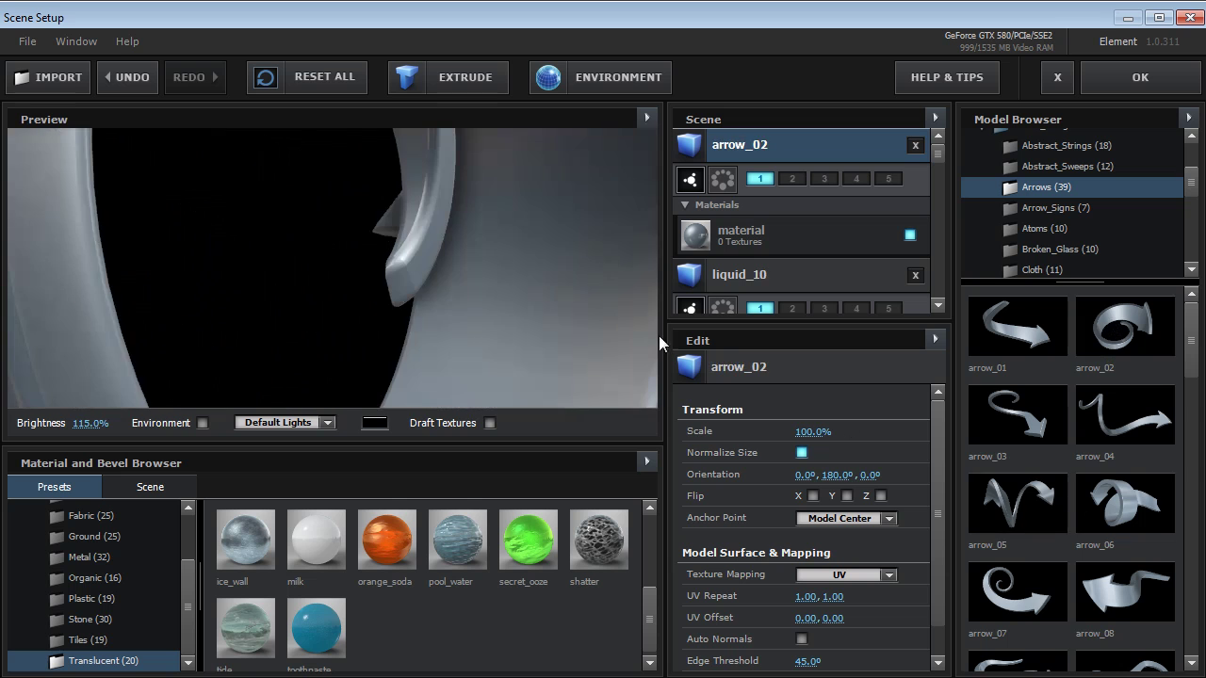
{"action": "left_click_drag", "start_coordinate": [263, 275], "coordinate": [258, 305]}
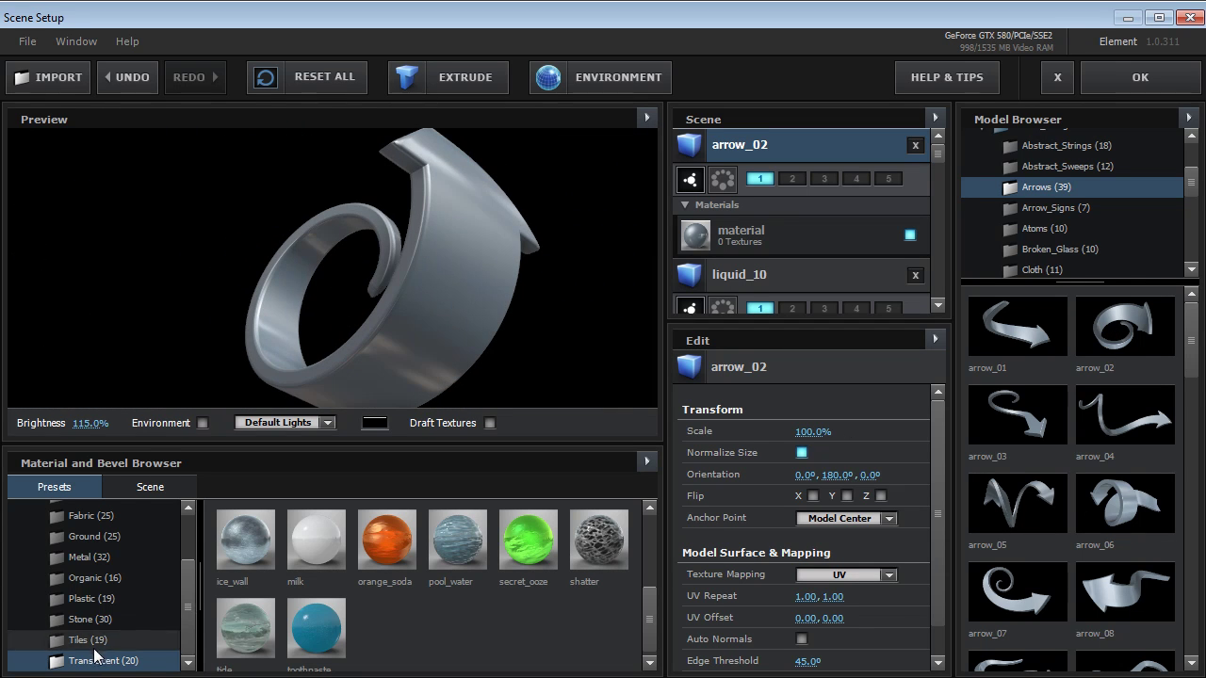
Apply the metal_rough shader from the Metal presets to arrow_02 and switch the preview lighting to Cinema.
{"action": "left_click", "coordinate": [93, 558]}
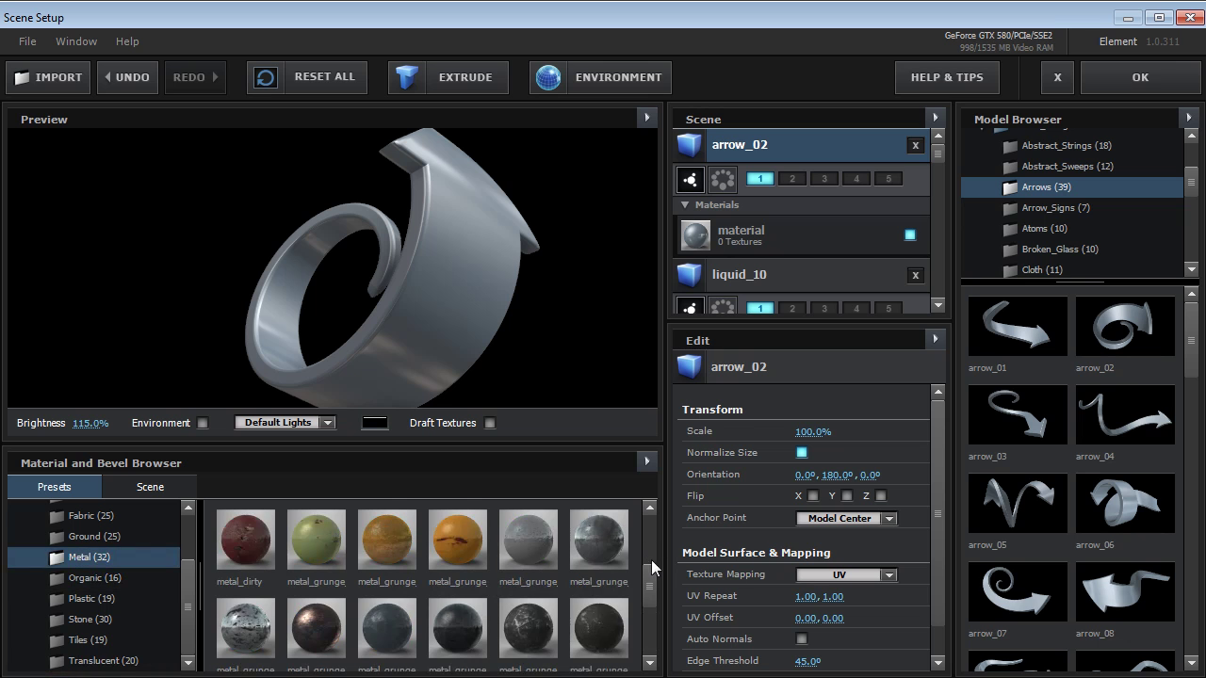
{"action": "scroll", "coordinate": [645, 575], "scroll_direction": "down", "scroll_amount": 2}
{"action": "left_click_drag", "start_coordinate": [387, 626], "coordinate": [346, 248]}
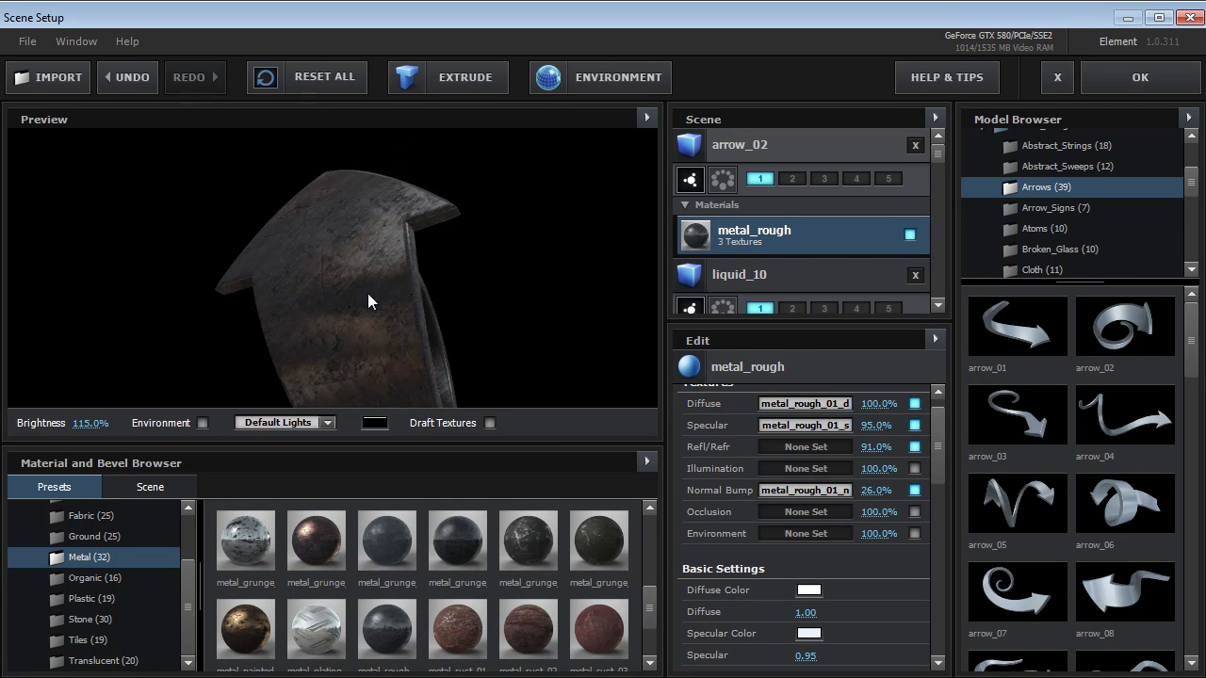
{"action": "left_click_drag", "start_coordinate": [368, 300], "coordinate": [397, 331]}
{"action": "left_click", "coordinate": [296, 423]}
{"action": "left_click", "coordinate": [293, 473]}
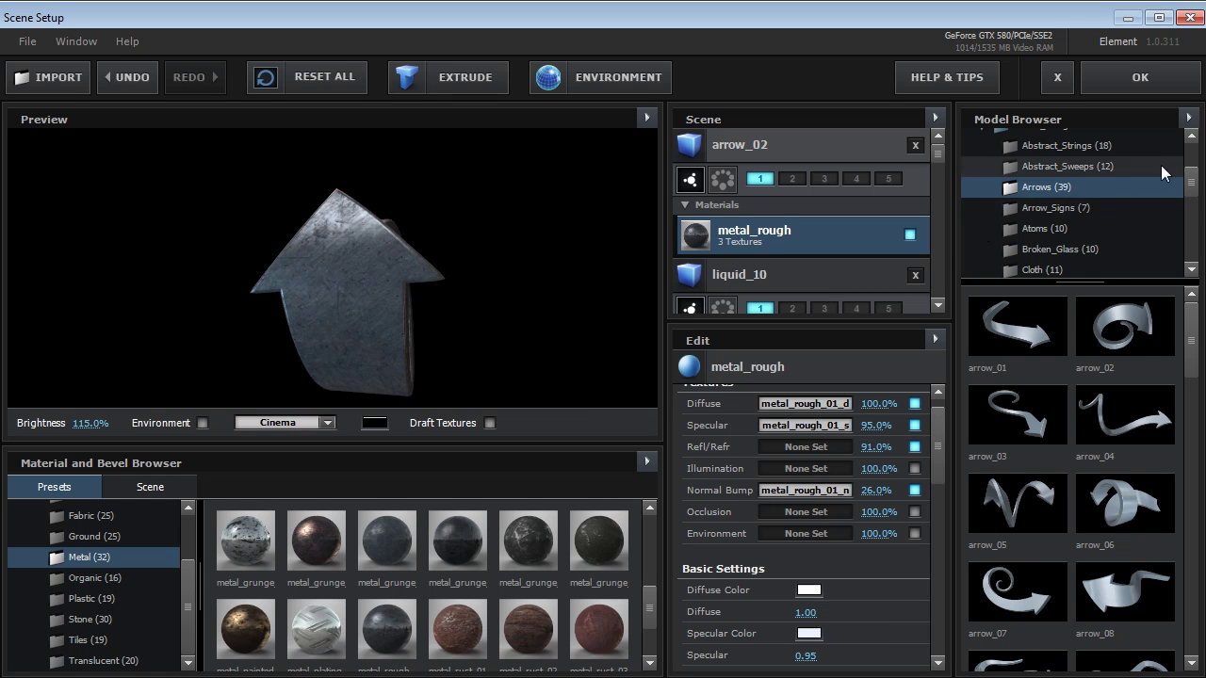
Add the apple_red model from the Fresh_Food folder to the scene.
{"action": "scroll", "coordinate": [1161, 165], "scroll_direction": "up", "scroll_amount": 3}
{"action": "left_click", "coordinate": [1060, 171]}
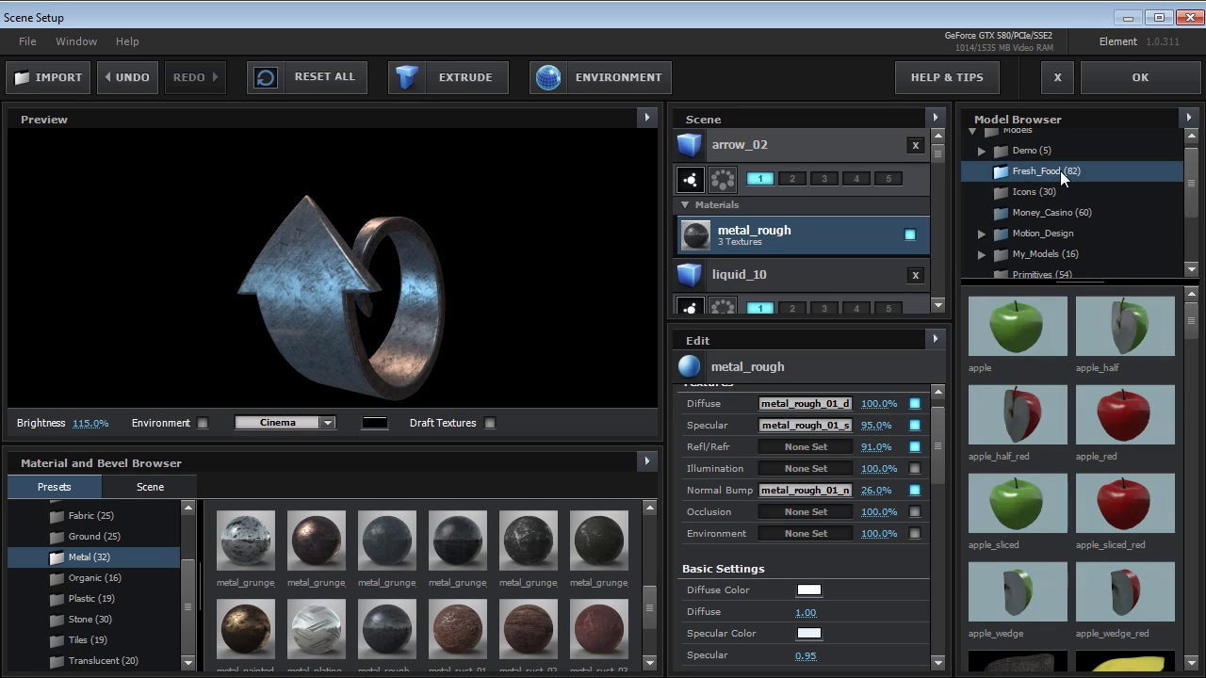
{"action": "scroll", "coordinate": [1193, 348], "scroll_direction": "down", "scroll_amount": 3}
{"action": "scroll", "coordinate": [1193, 348], "scroll_direction": "up", "scroll_amount": 5}
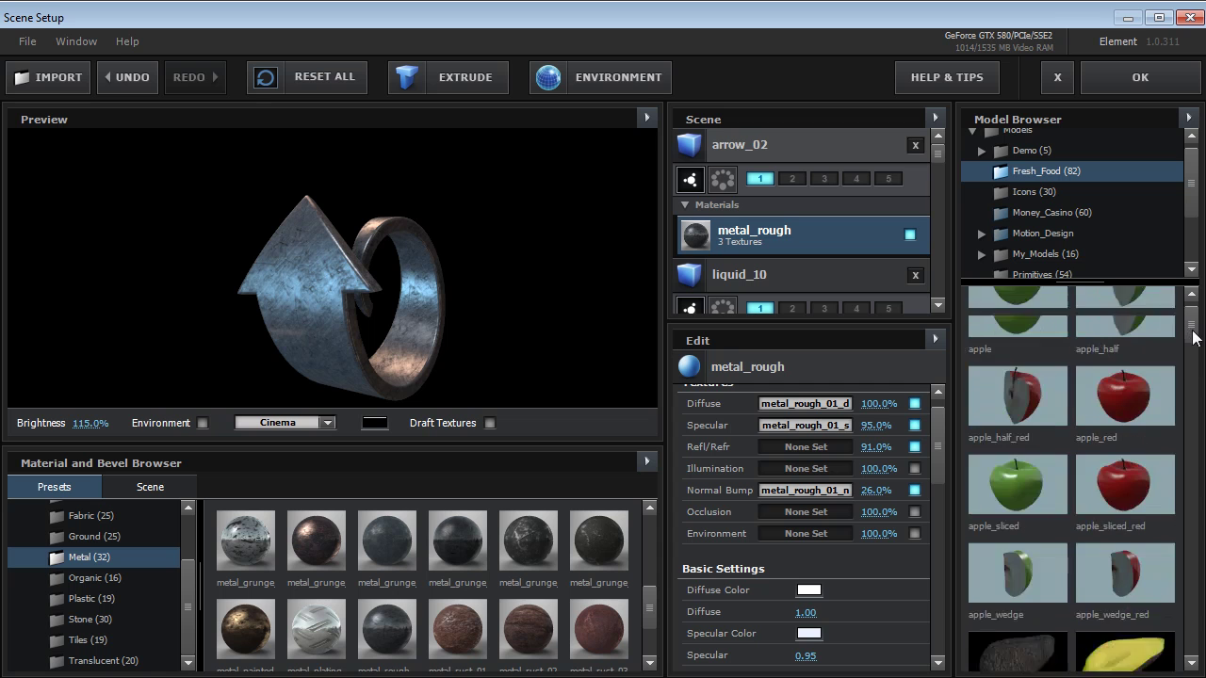
{"action": "left_click_drag", "start_coordinate": [1125, 414], "coordinate": [361, 308]}
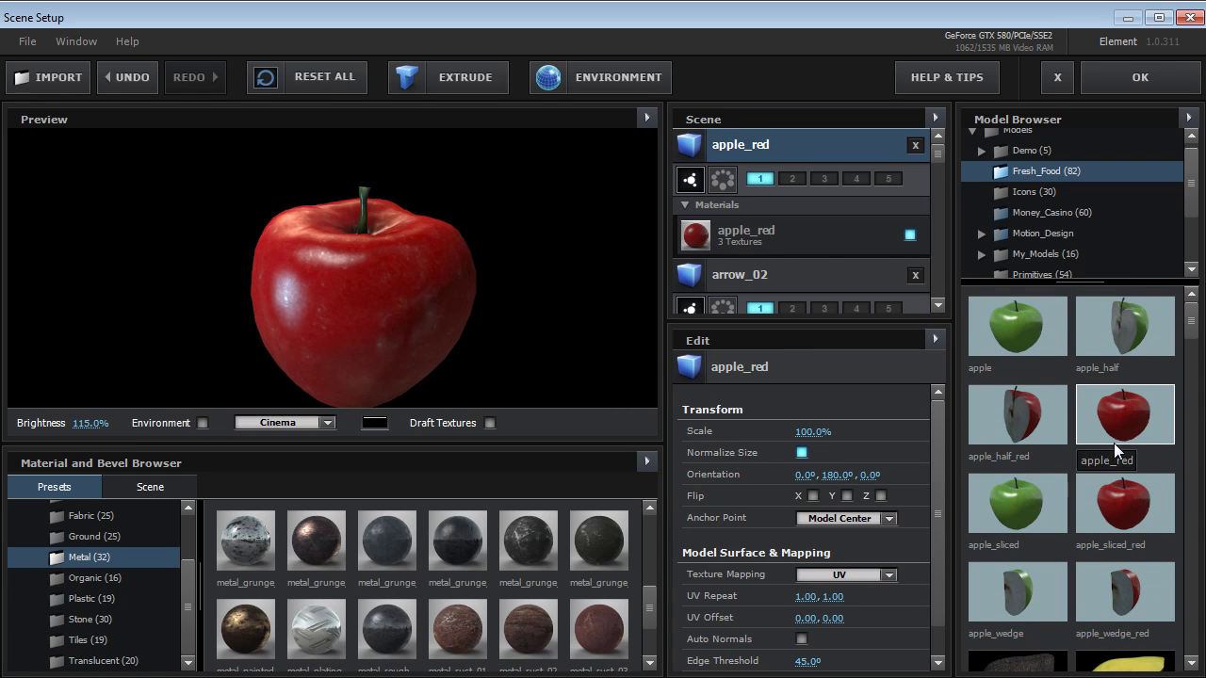
Add the lime_half_01 model, turn its cut face into view in the preview, and exit Scene Setup without keeping the changes.
{"action": "left_click_drag", "start_coordinate": [1193, 341], "coordinate": [1179, 497]}
{"action": "left_click", "coordinate": [1022, 657]}
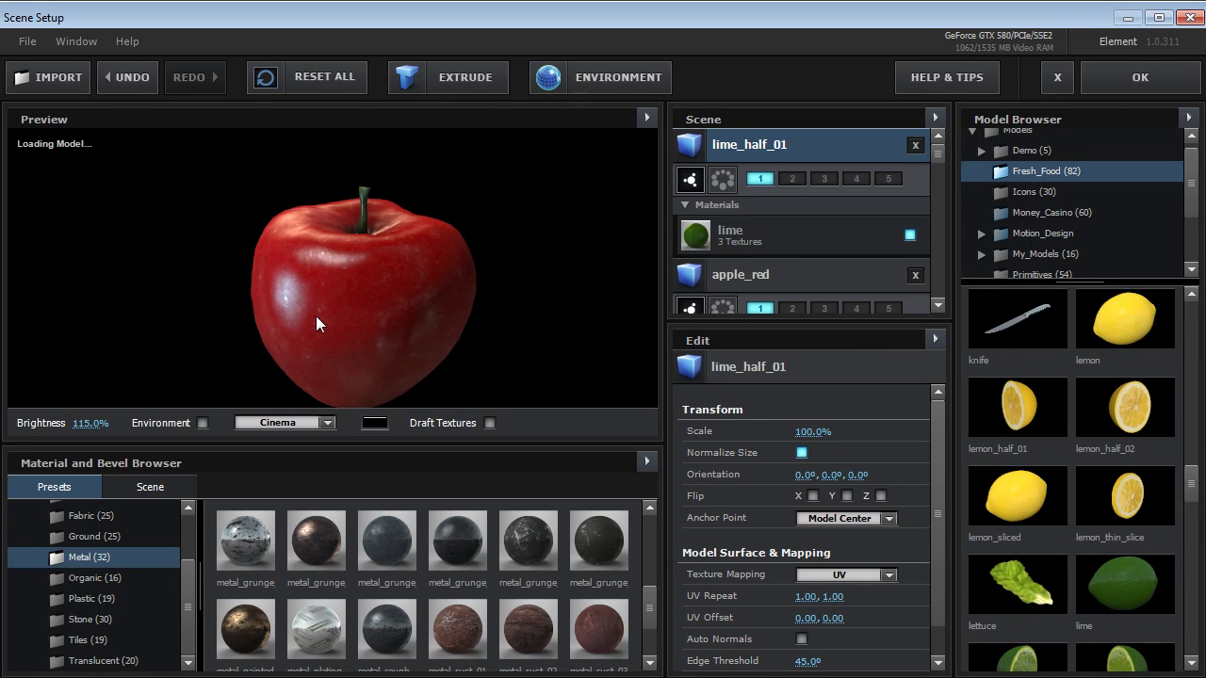
{"action": "left_click_drag", "start_coordinate": [260, 294], "coordinate": [477, 214]}
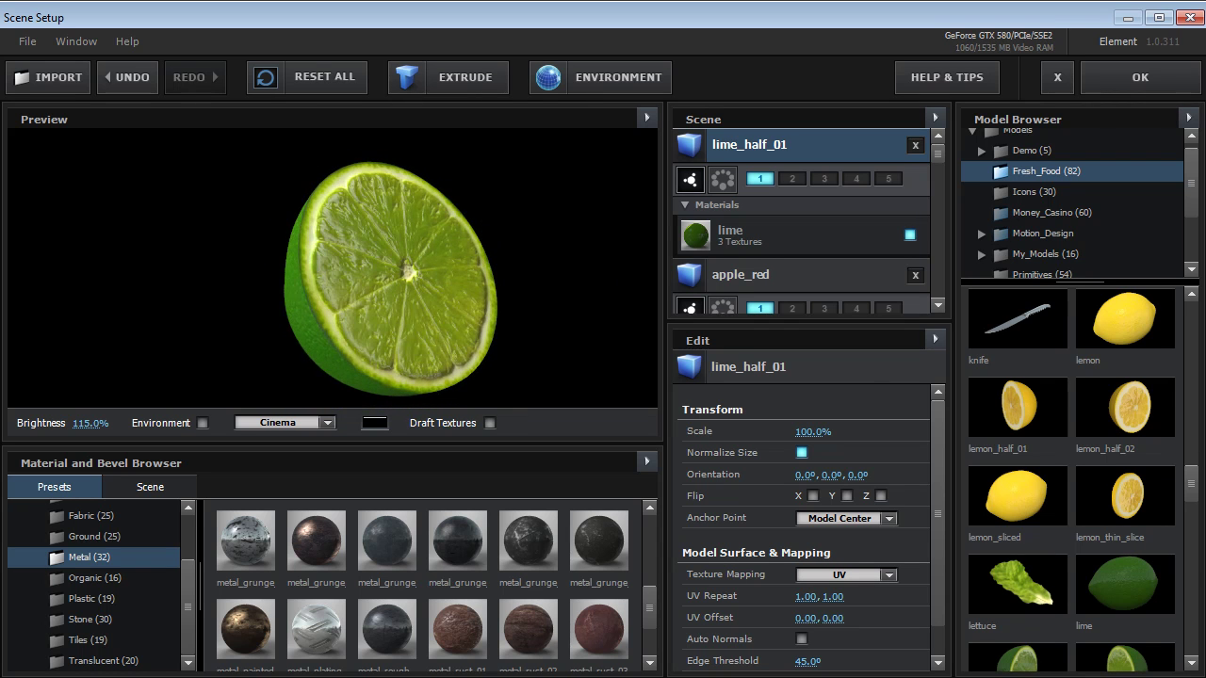
{"action": "left_click_drag", "start_coordinate": [1192, 495], "coordinate": [1193, 566]}
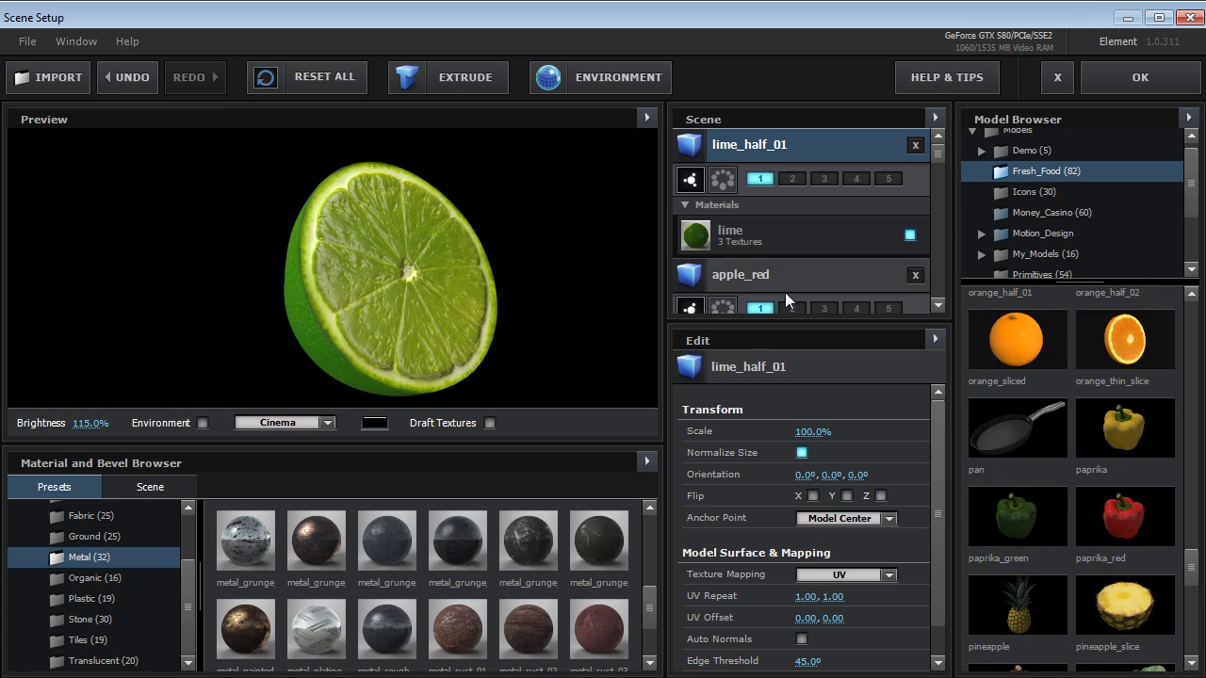
{"action": "left_click", "coordinate": [1058, 78]}
{"action": "left_click", "coordinate": [561, 385]}
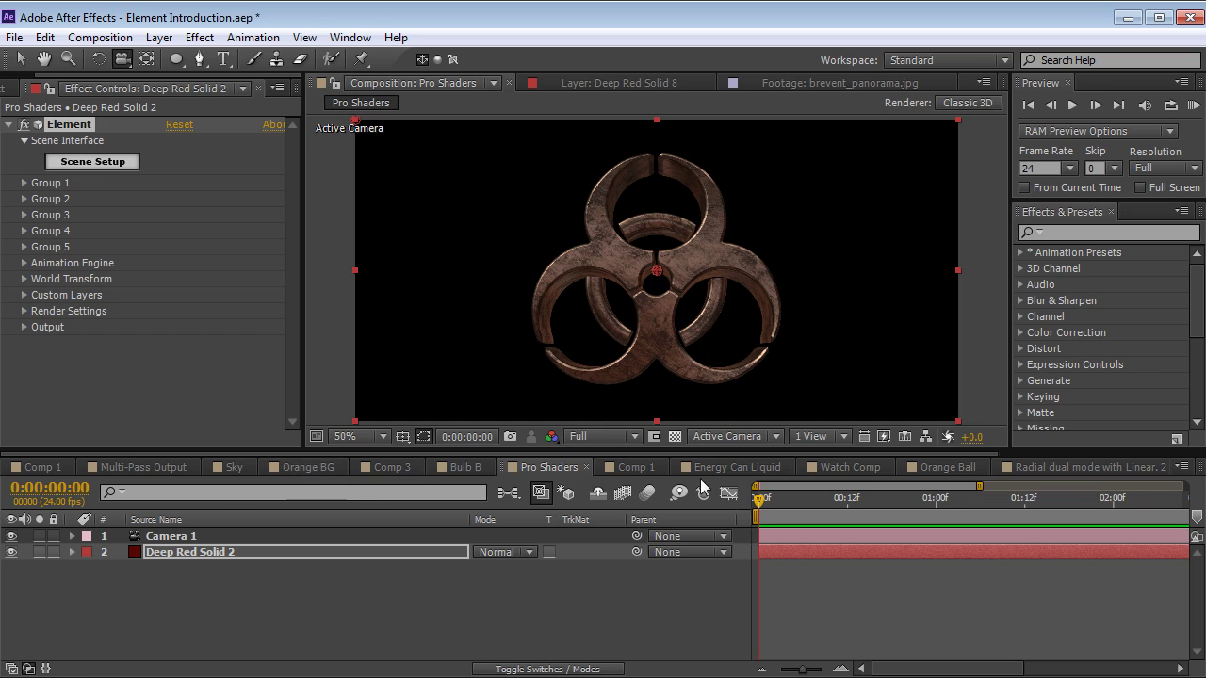
Scrub through the Energy Can Liquid composition's animation and bring up the Comp 1 composition beside it.
{"action": "left_click", "coordinate": [754, 467]}
{"action": "left_click_drag", "start_coordinate": [509, 505], "coordinate": [722, 502]}
{"action": "left_click", "coordinate": [635, 467]}
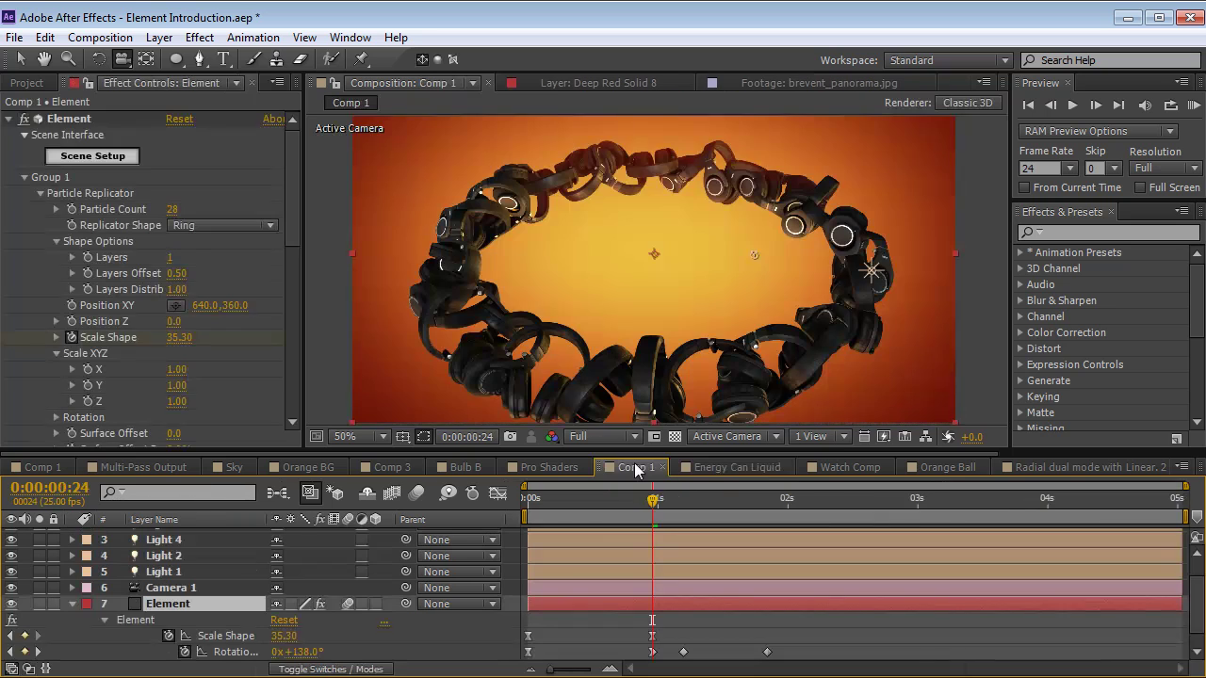